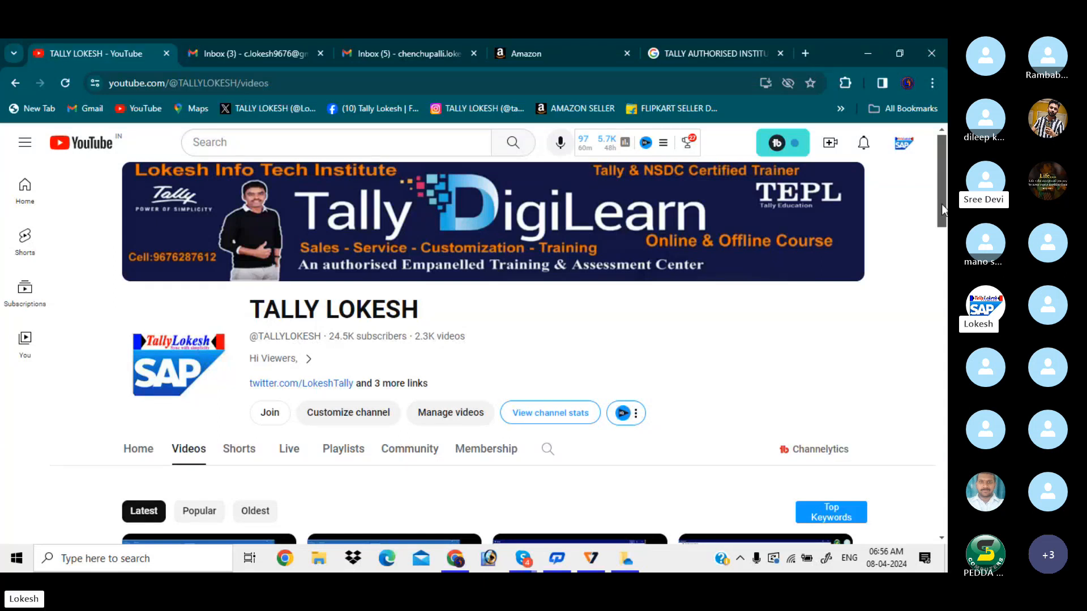
Step: Switch from the browser to TallyPrime, postponing the antivirus licence reminder on the way
left_click_drag(942, 205, 933, 180)
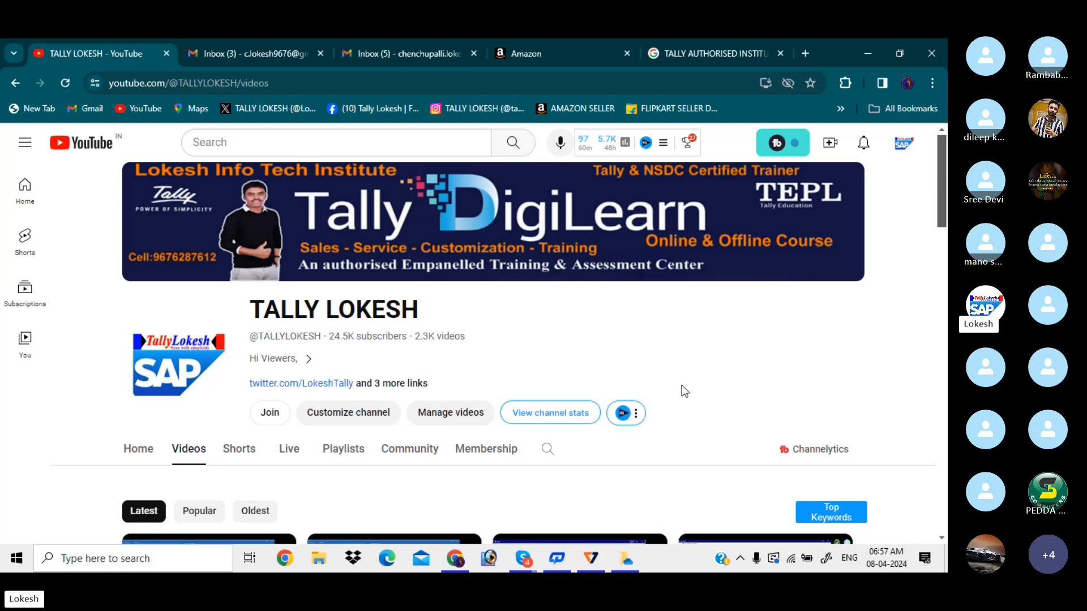
left_click(868, 53)
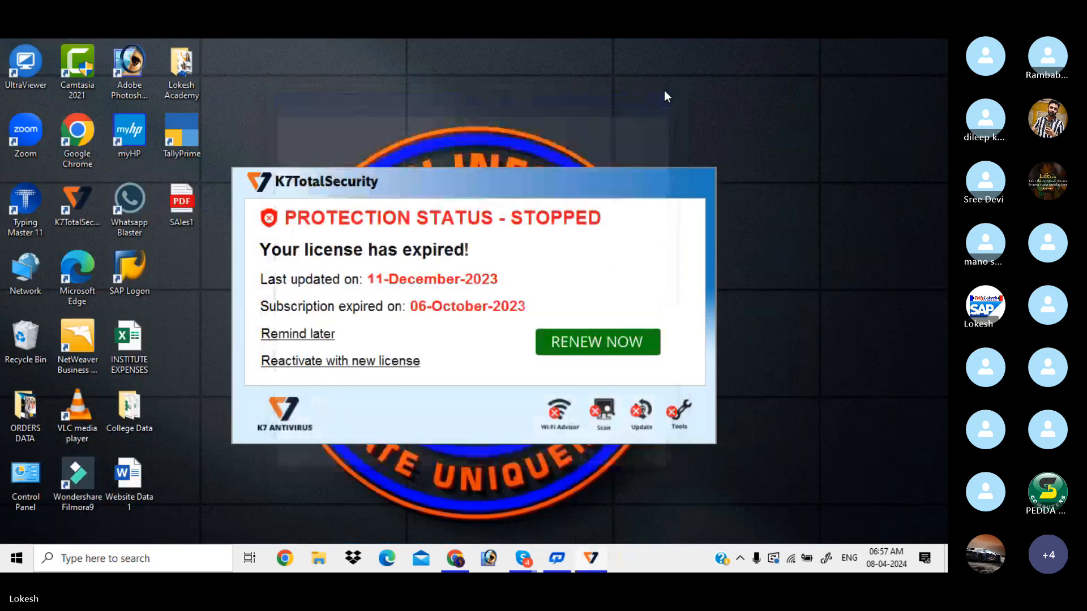
left_click(313, 336)
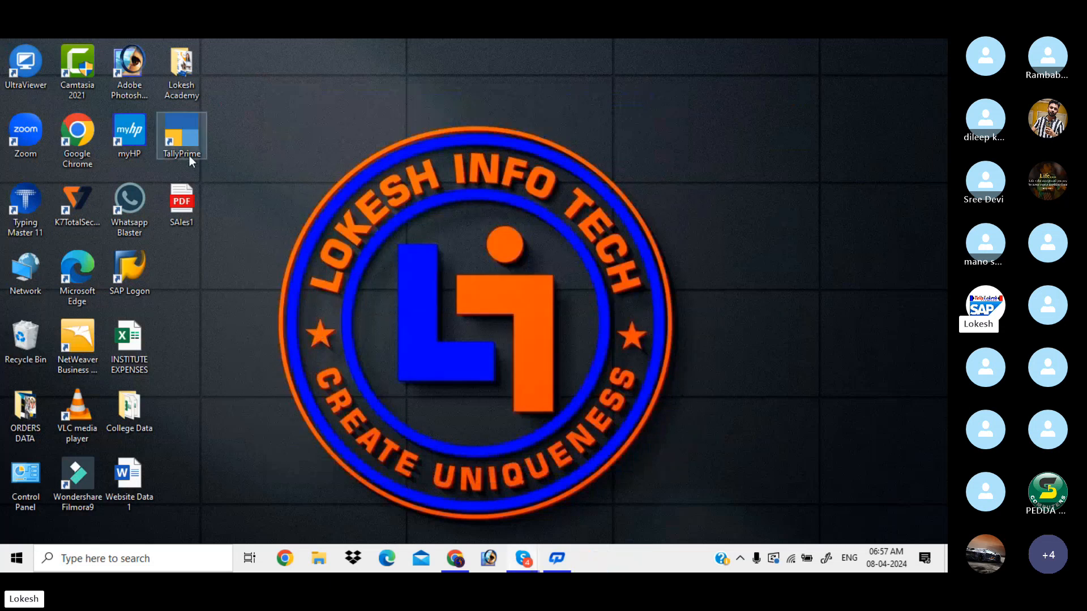
double_click(181, 151)
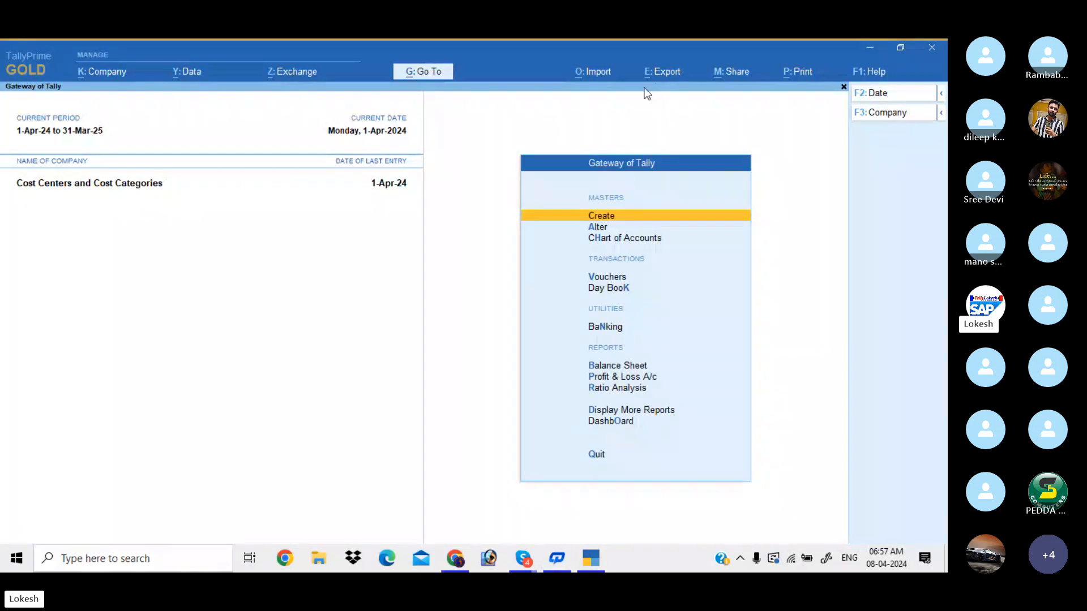
Step: Shut the open Cost Centers and Cost Categories company
left_click(887, 114)
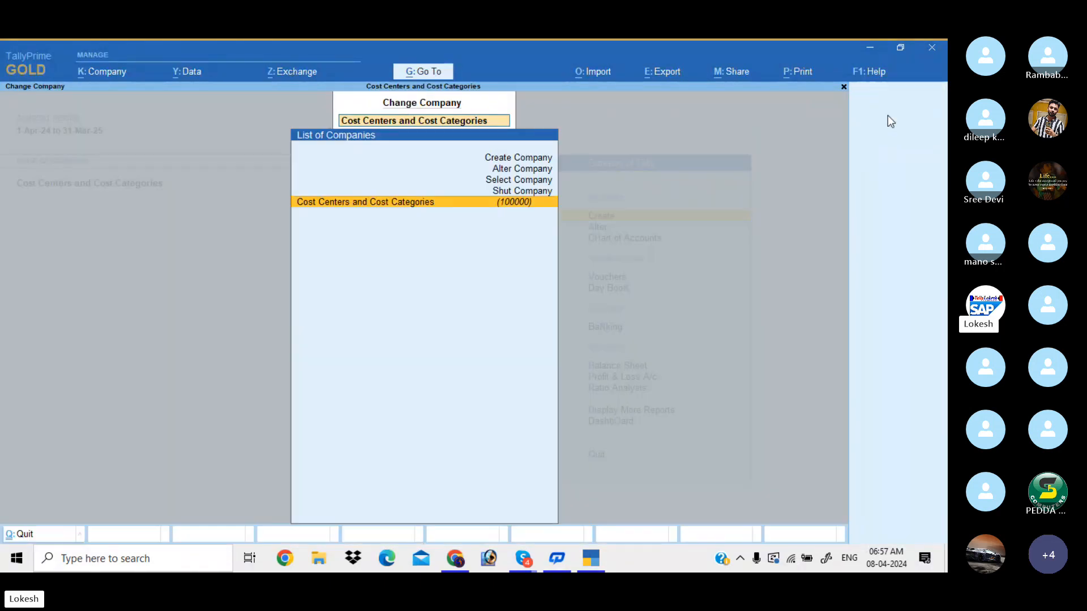
key("Up")
key("Return")
key("Return")
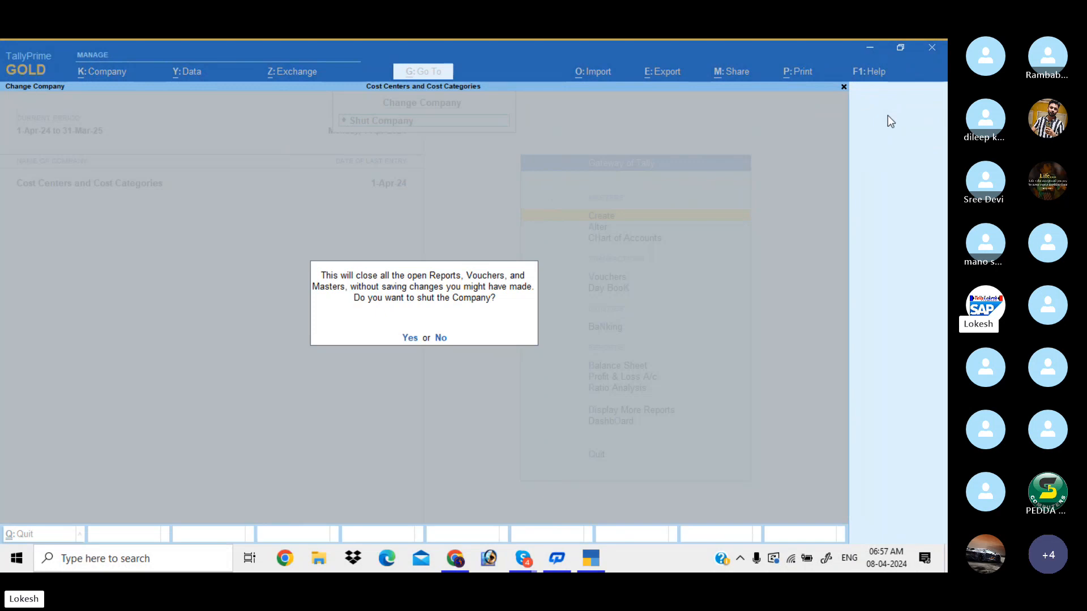
key("Return")
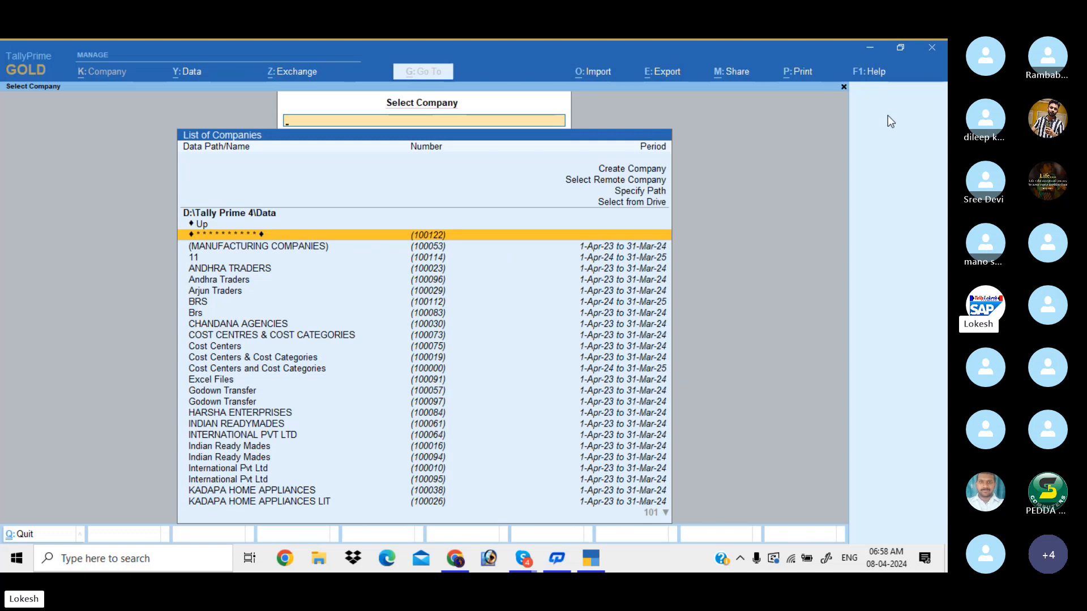
Step: Open the creation form for a new company in the D:\Tally Prime 4\Data path
key("Up")
key("Up")
key("Up")
key("Up")
key("Up")
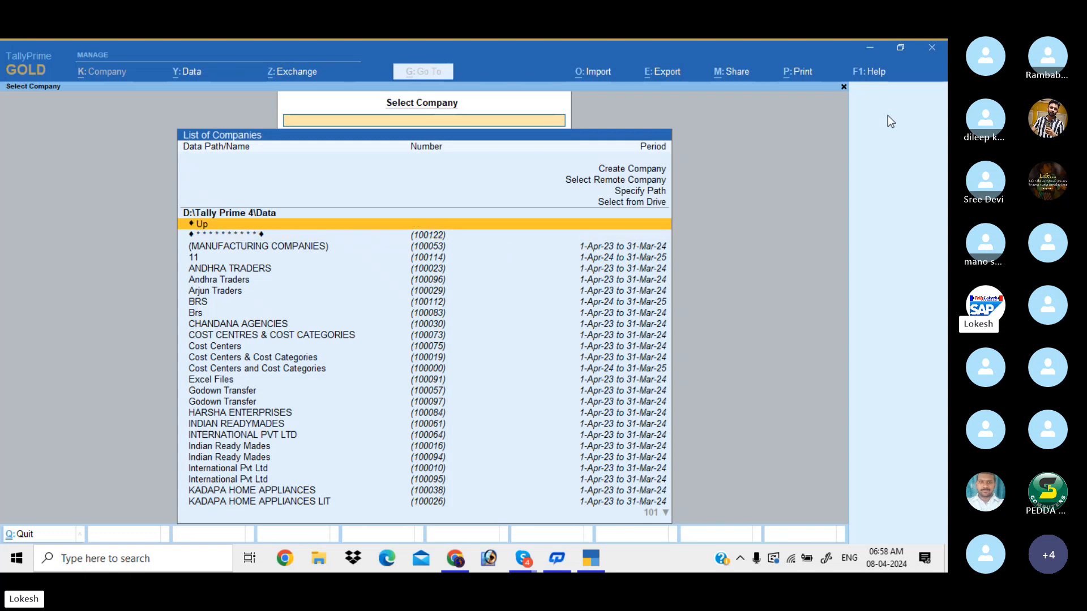
key("Return")
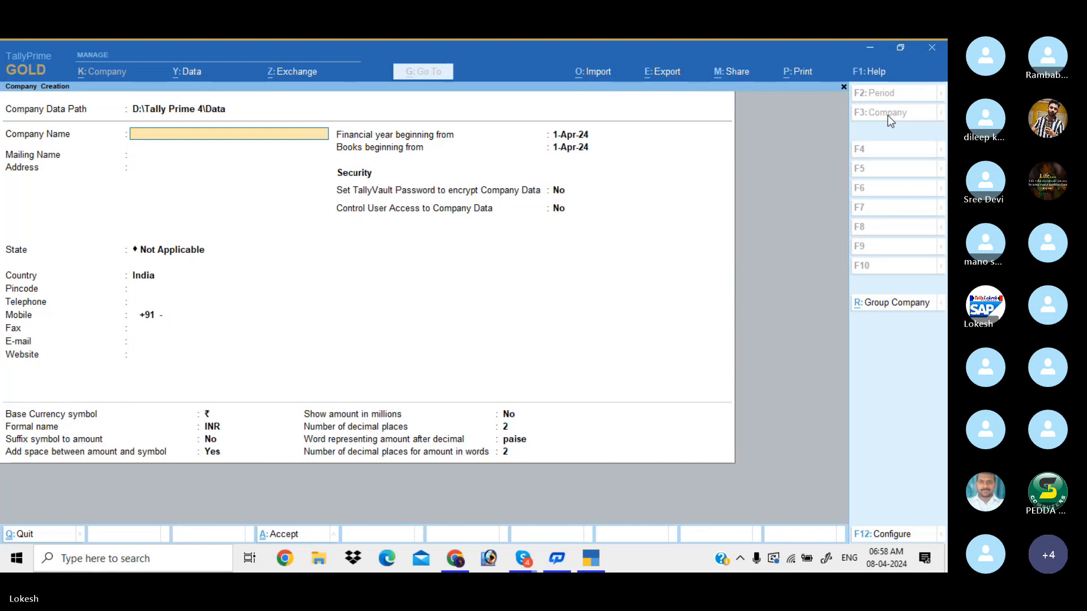
Step: Name the new company Kailash Finance Company, keep the same mailing name, and leave the address blank
type("Kai")
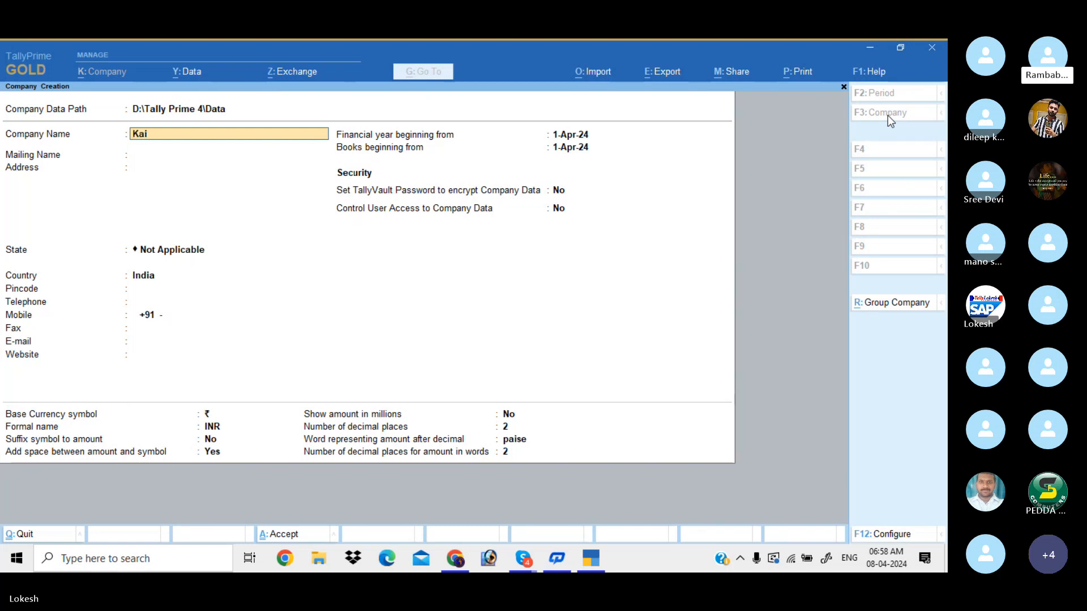
type("lash Fi")
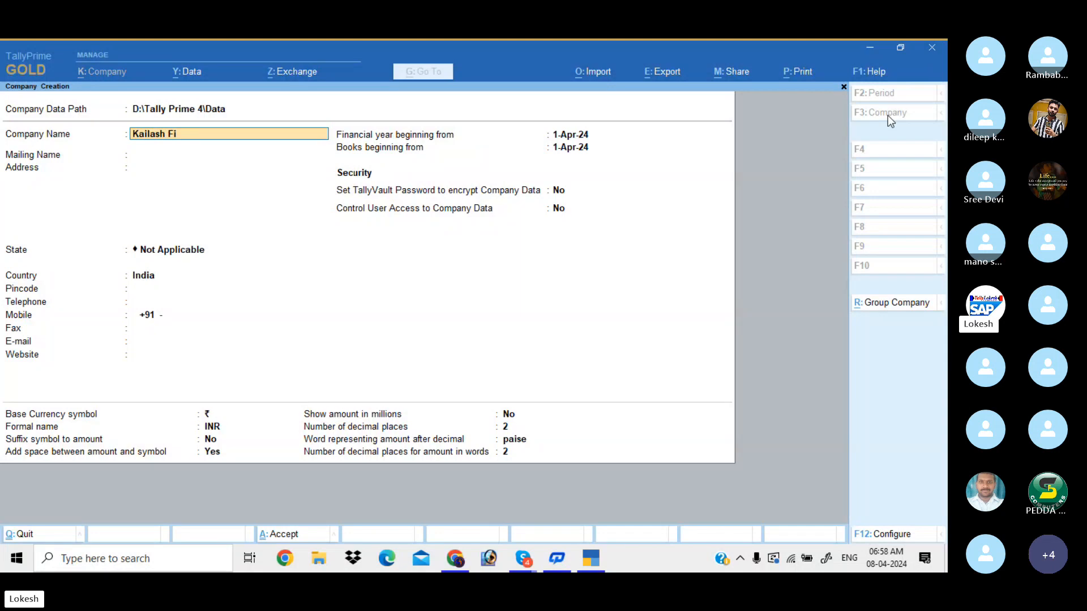
type("nance Cmpa")
key("BackSpace")
key("BackSpace")
key("BackSpace")
key("BackSpace")
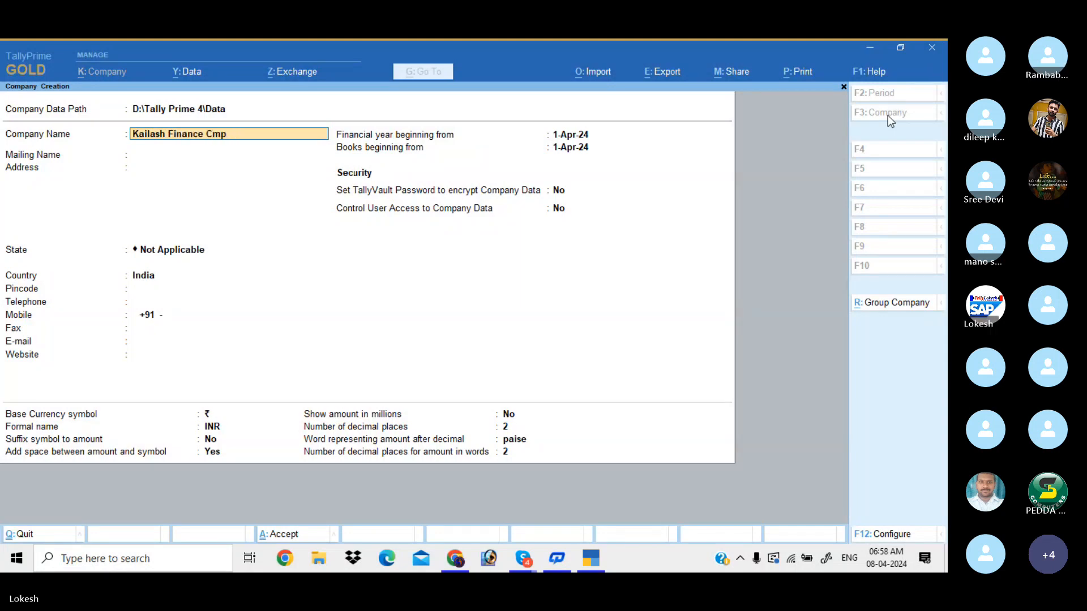
type("ce Company")
key("Return")
key("Return")
key("Return")
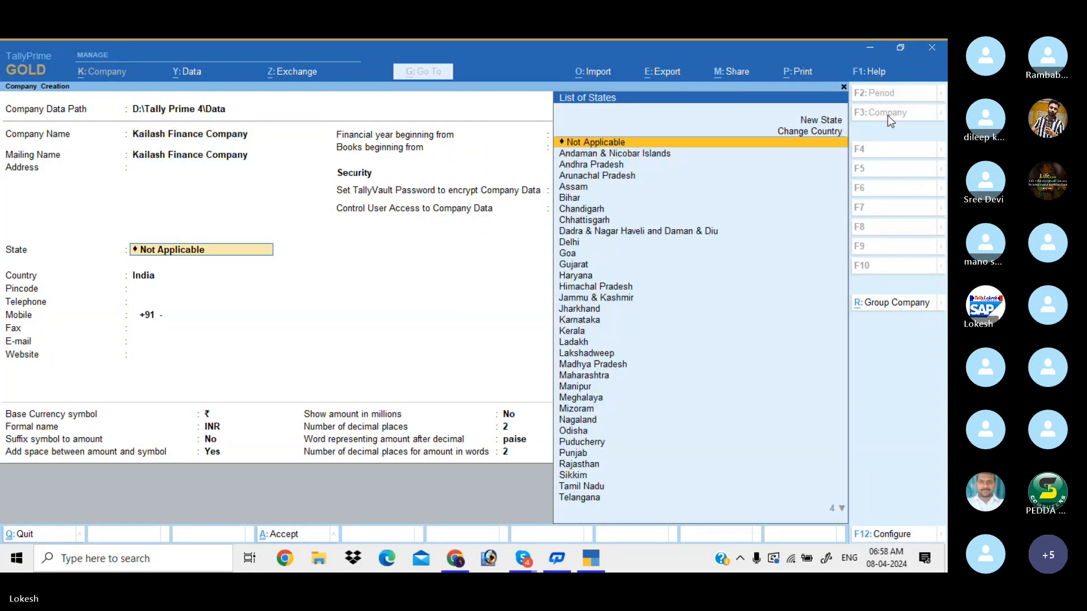
Step: Set the company's state to Andhra Pradesh and leave its pincode and contact details blank
key("Down")
key("Down")
key("Return")
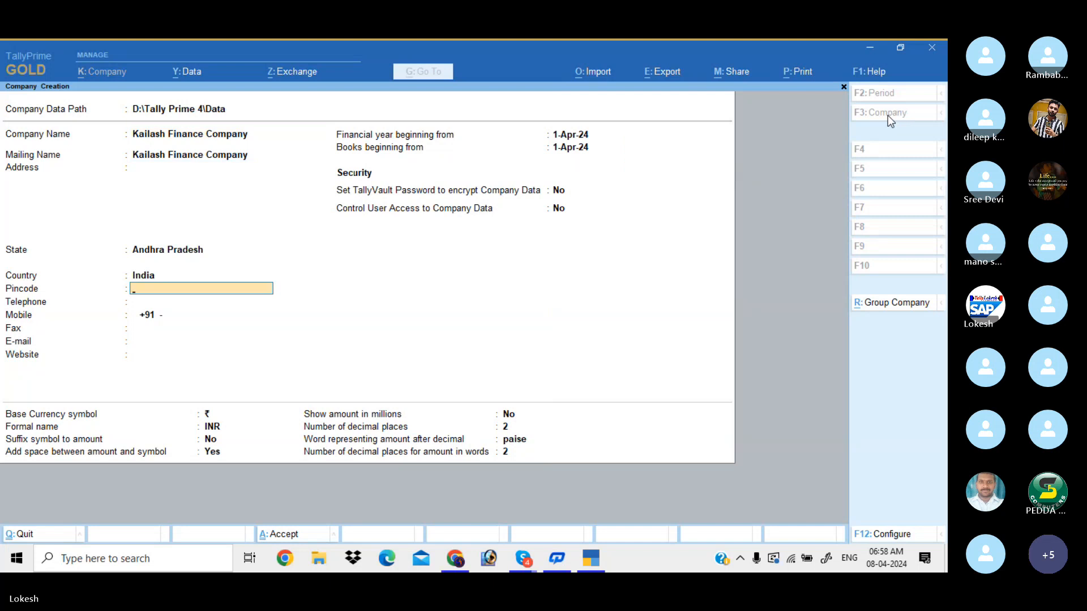
key("Return")
key("Return")
key("Return")
key("Return")
key("Return")
key("Return")
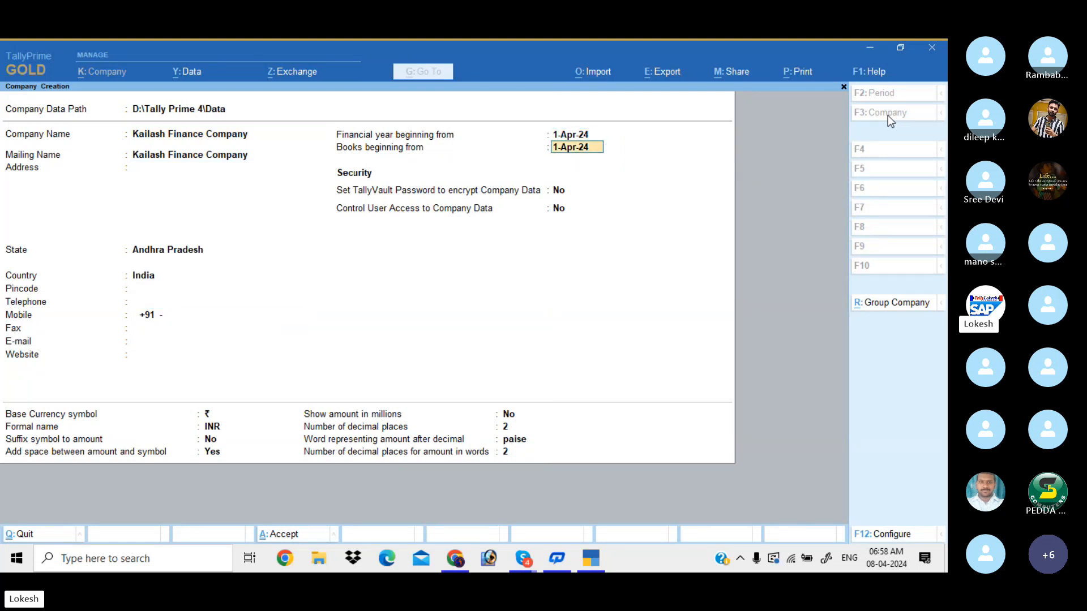
Step: Keep the default books start date, security and currency settings, and accept the creation of the company
key("Return")
key("Return")
key("Return")
key("Return")
key("Return")
key("Return")
key("Return")
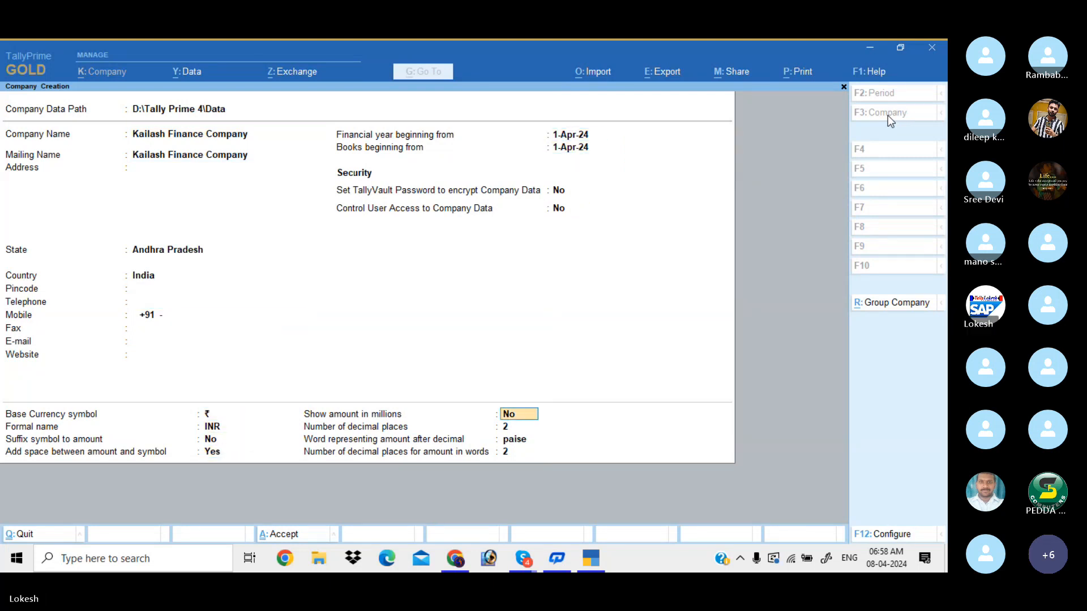
key("Return")
key("Return")
key("Return")
key("Return")
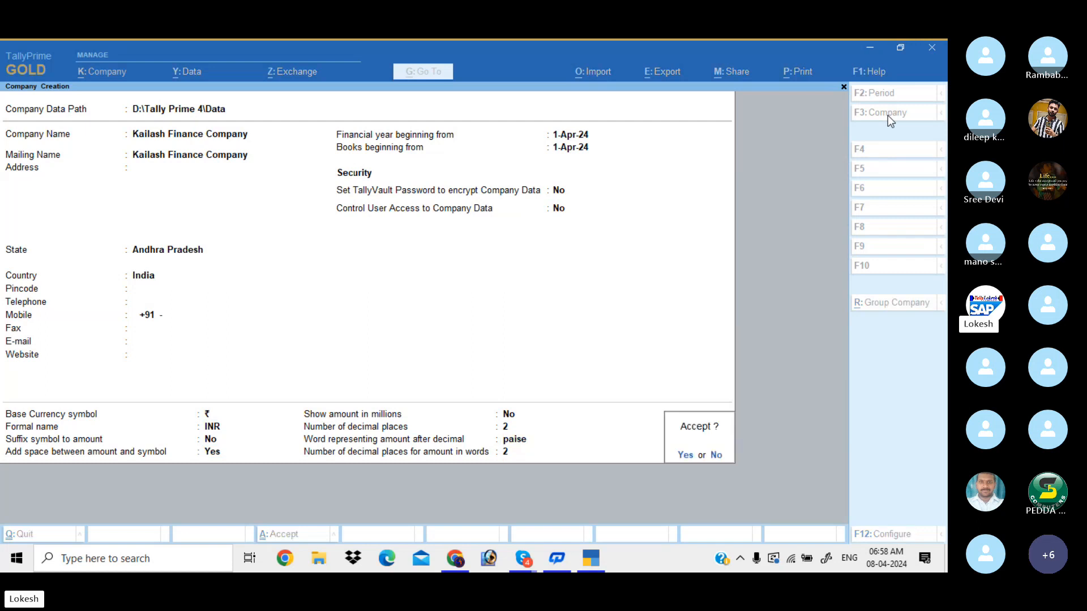
left_click(888, 115)
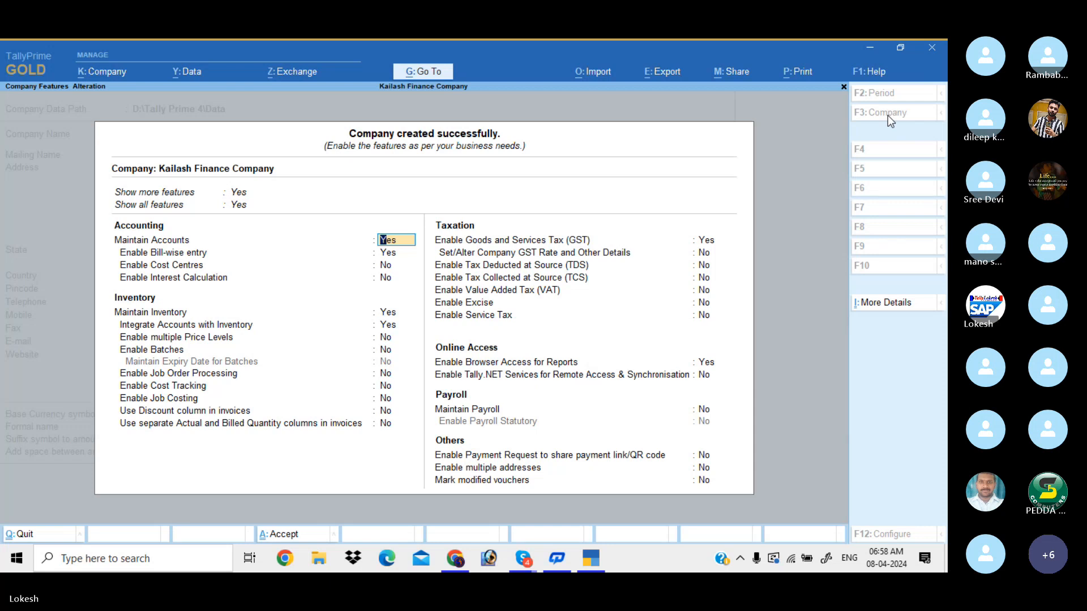
Step: Disable bill-wise entry and enable interest calculation in the company's accounting features
key("Return")
type("n")
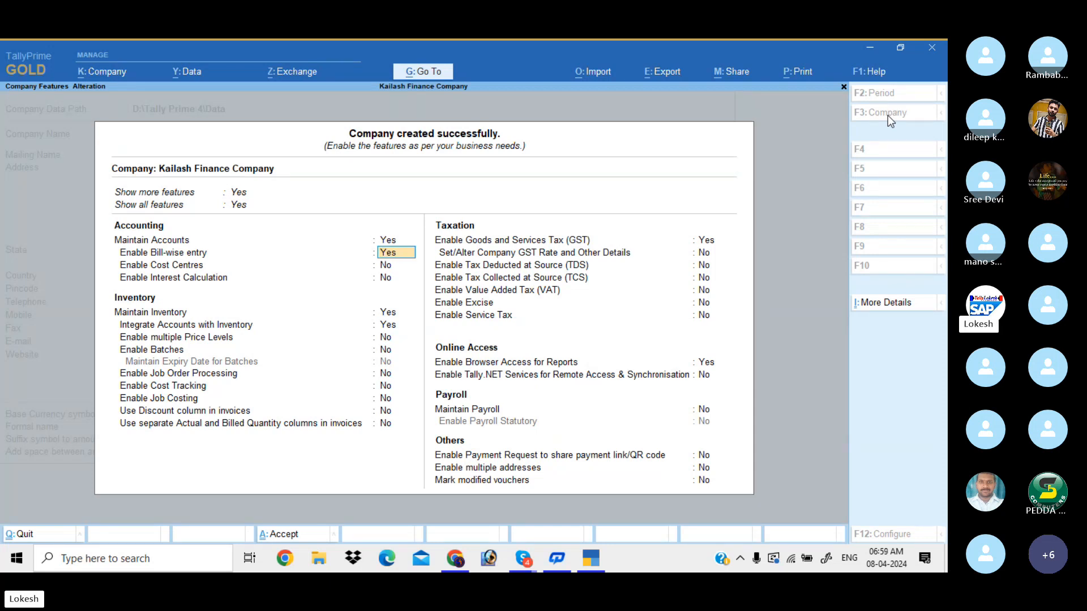
key("Return")
key("Return")
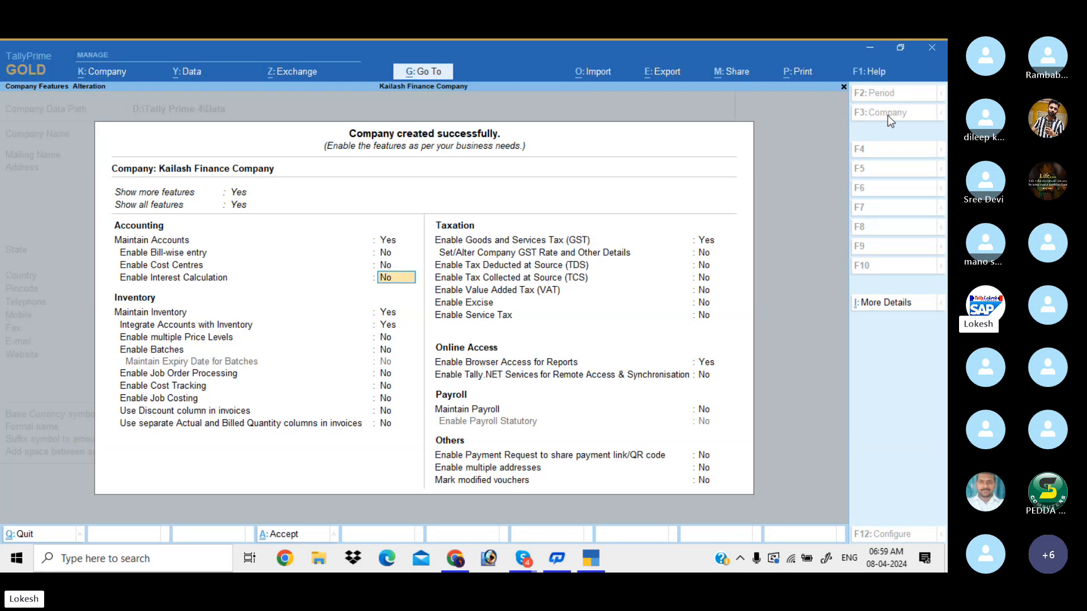
type("y")
key("Return")
Step: Disable inventory maintenance and Goods and Services Tax (GST) in the company features, keeping the other taxation options off
type("n")
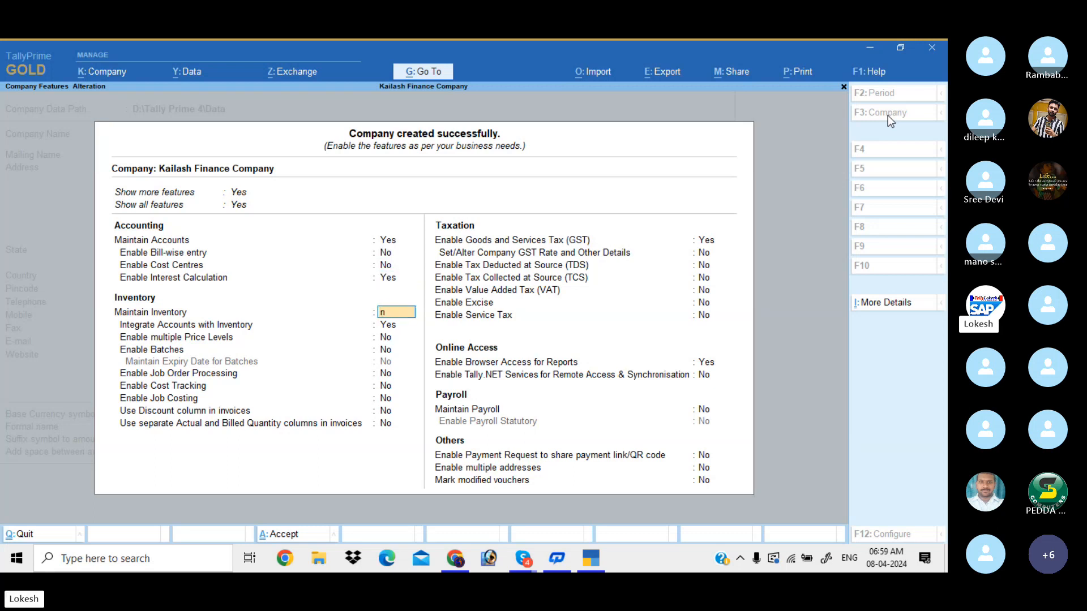
key("Return")
type("n")
key("Return")
key("Return")
key("Return")
key("Return")
key("Return")
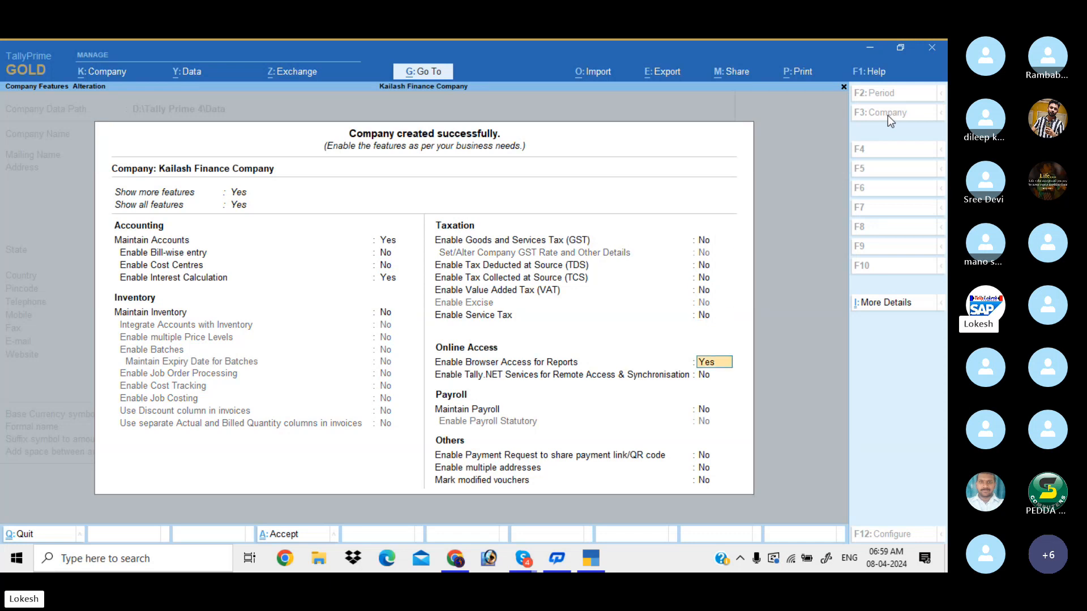
Step: Disable browser access for reports and save the company features with the remaining options left at No
type("n")
key("Return")
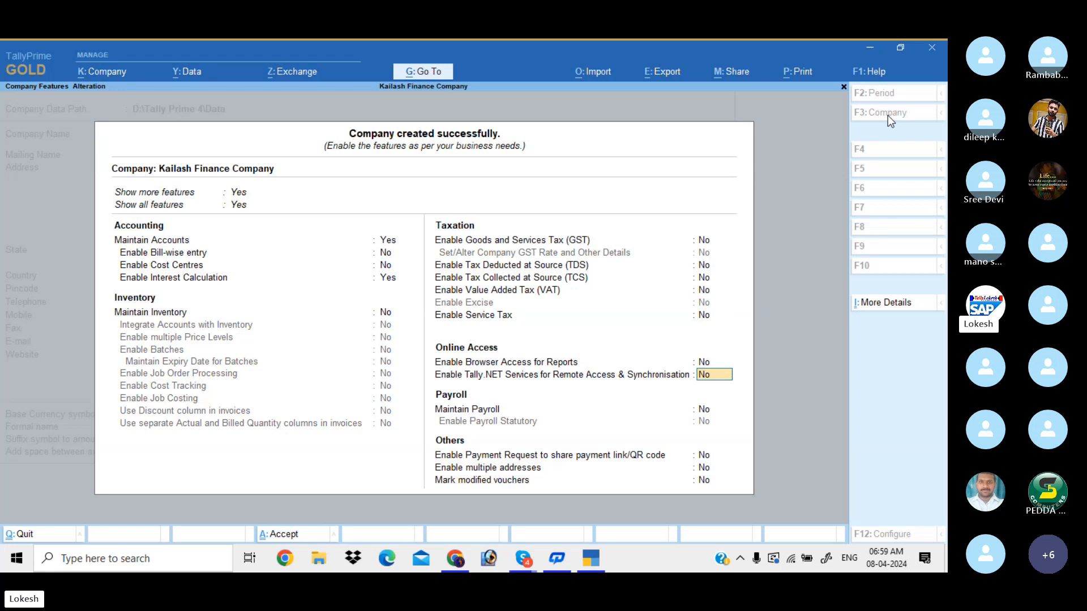
key("Return")
key("Return")
key("Return")
key("Return")
key("Return")
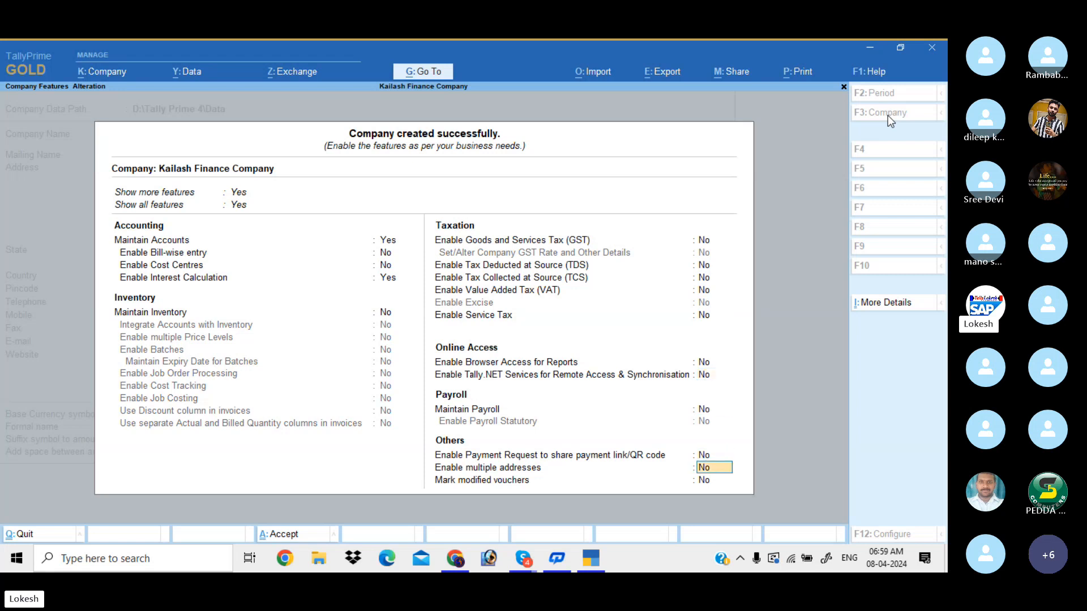
key("Return")
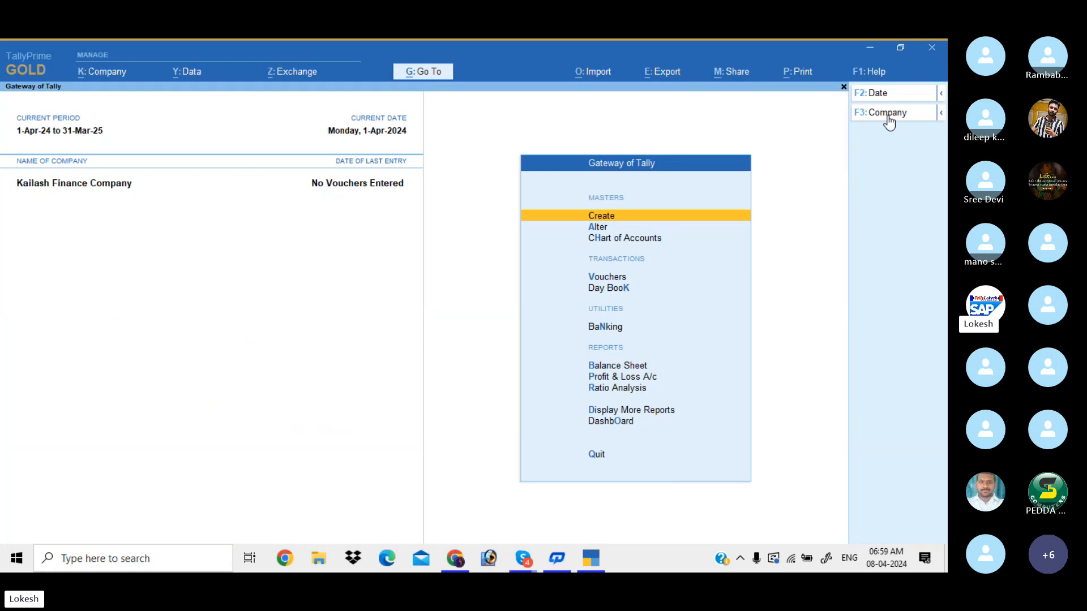
Step: Examine the groups, ledgers and voucher types available for alteration, including the inactive voucher types
key("Down")
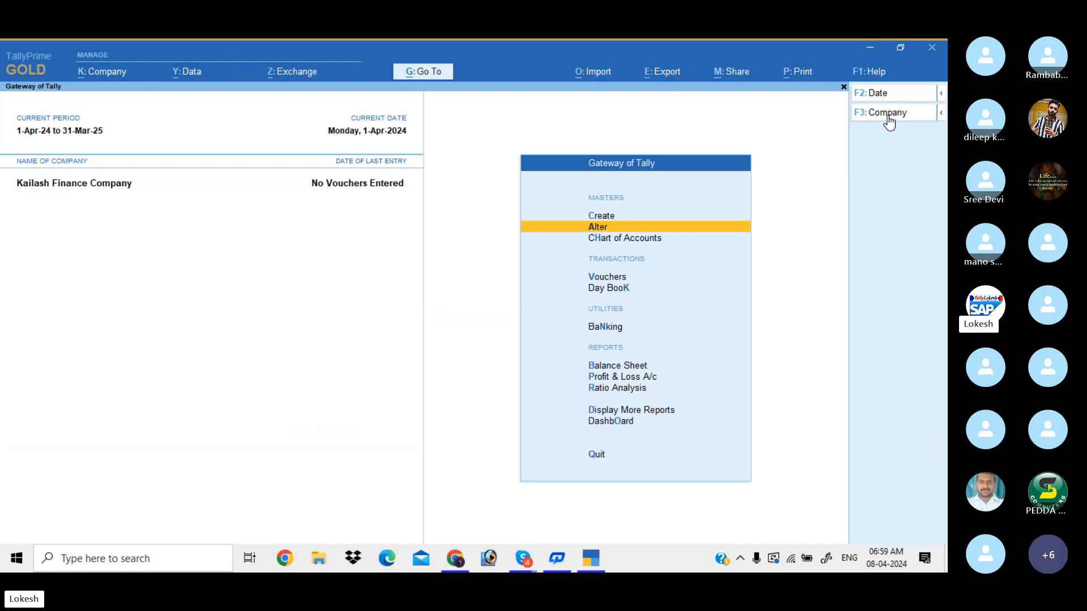
key("Return")
key("Return")
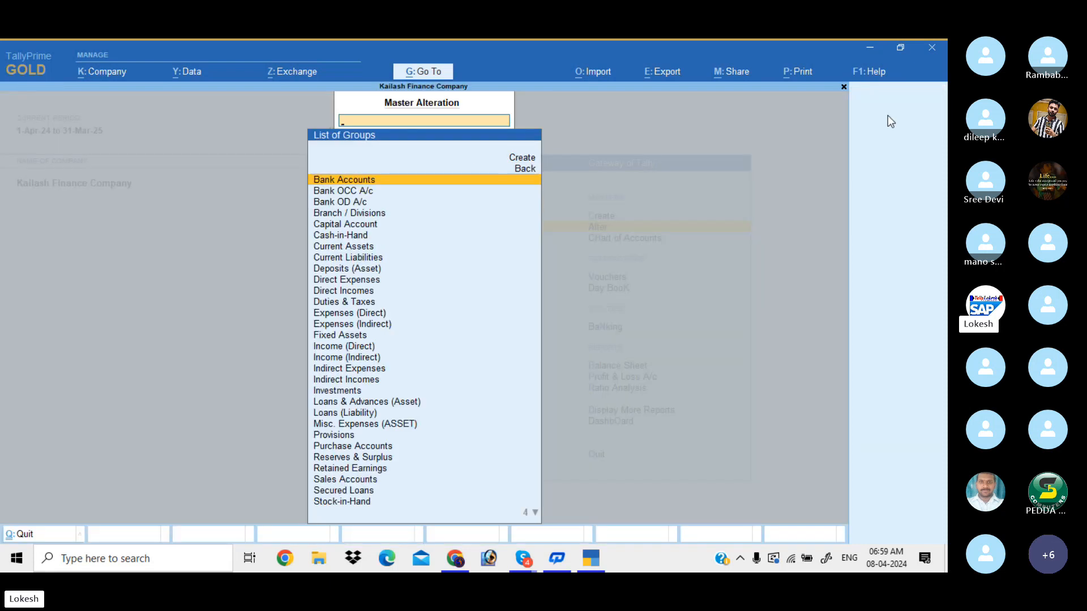
key("Escape")
key("Down")
key("Return")
key("Escape")
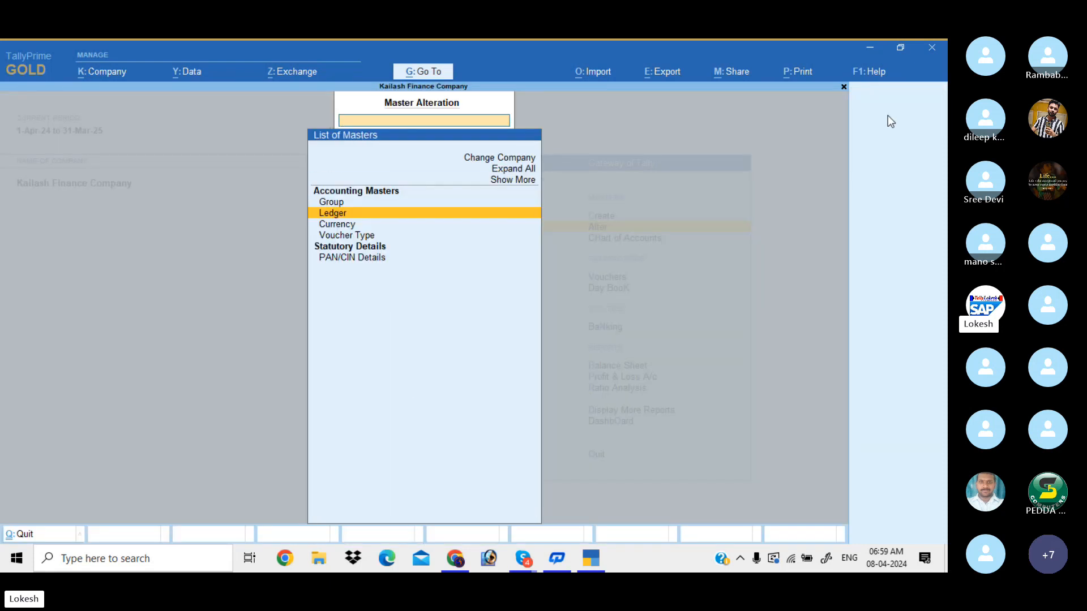
key("Down")
key("Down")
key("Return")
key("Up")
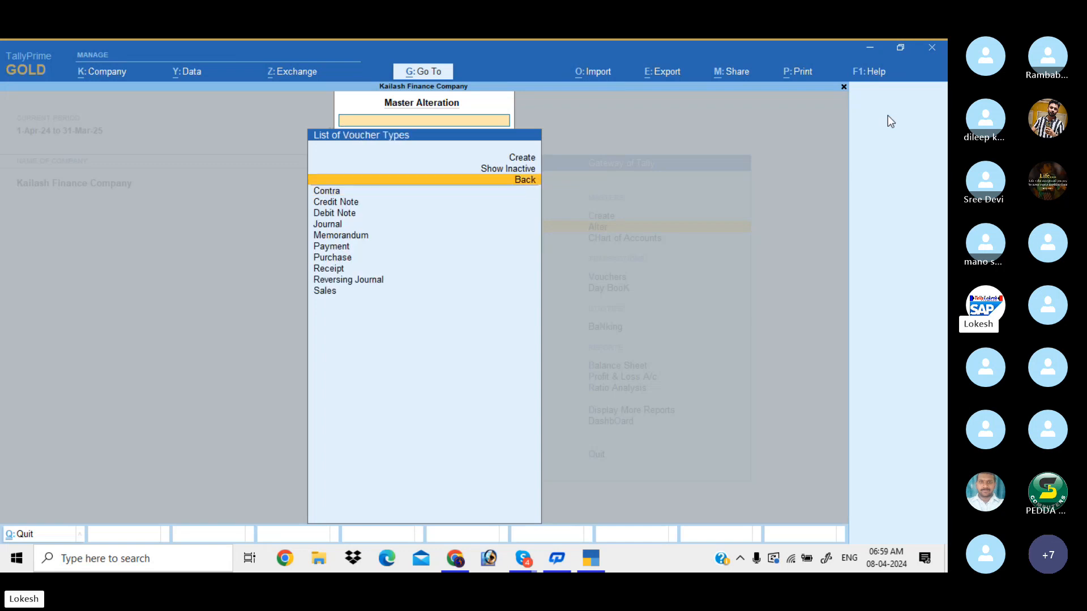
key("Up")
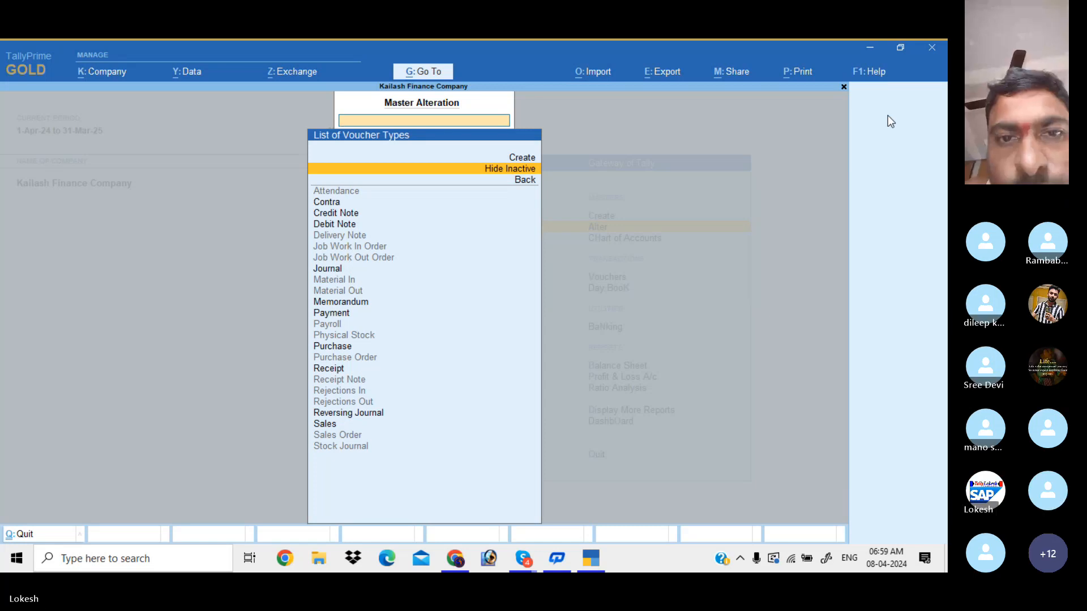
key("Escape")
key("Escape")
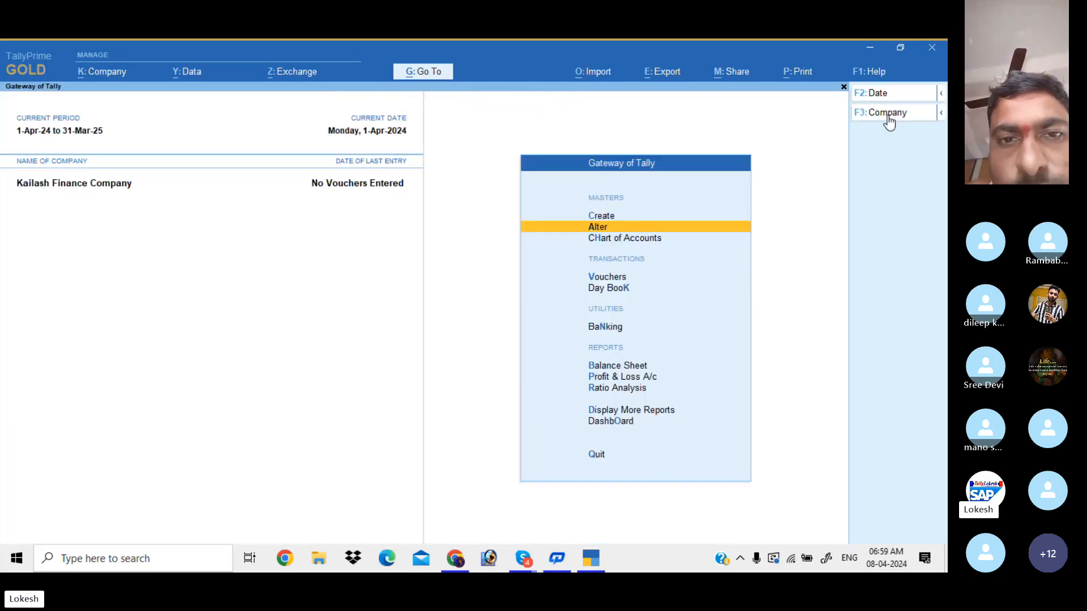
Step: Start a new ledger named Capital under the Capital Account group, leaving the alias blank
key("Down")
key("Down")
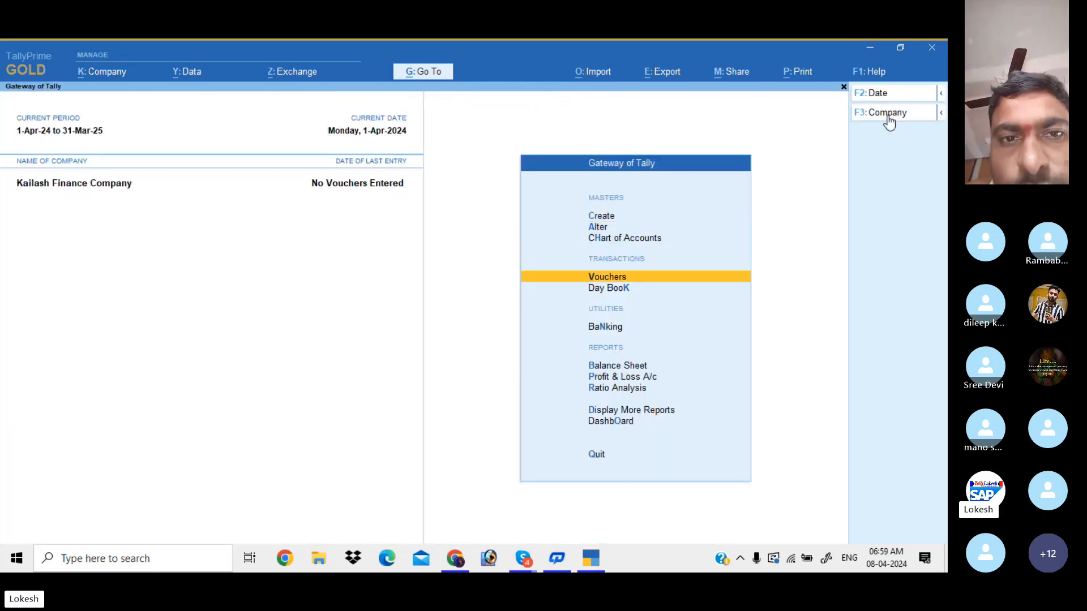
key("Up")
key("Up")
key("Up")
key("Return")
key("Down")
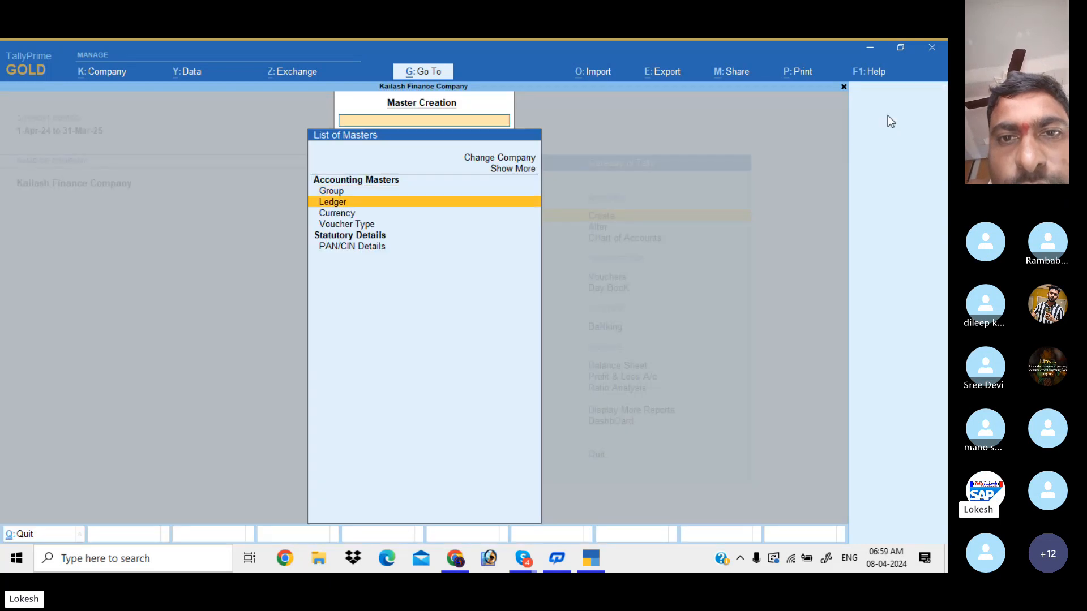
key("Return")
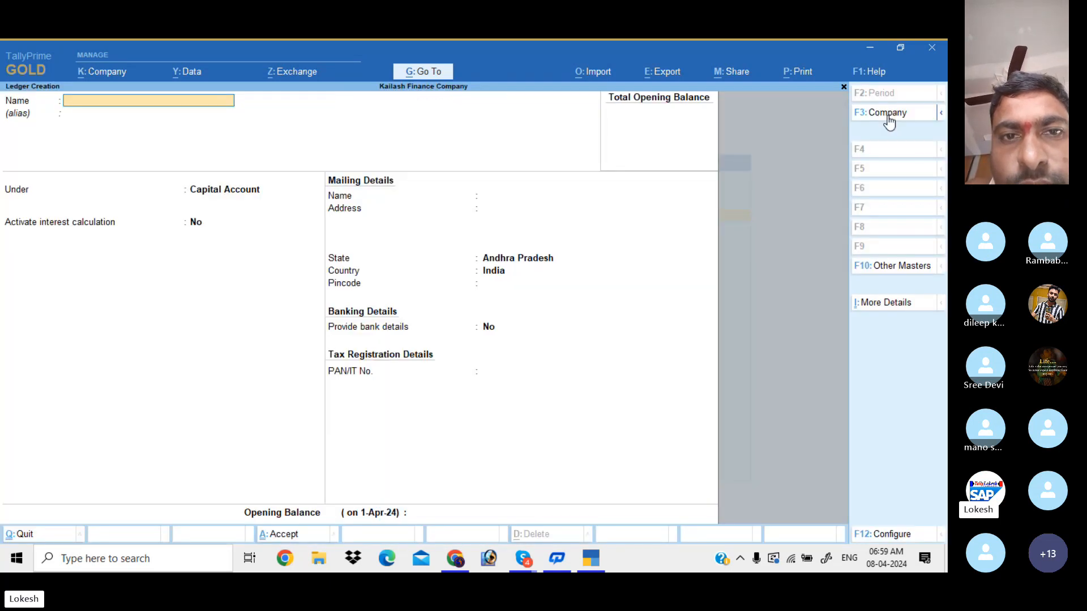
type("Capital")
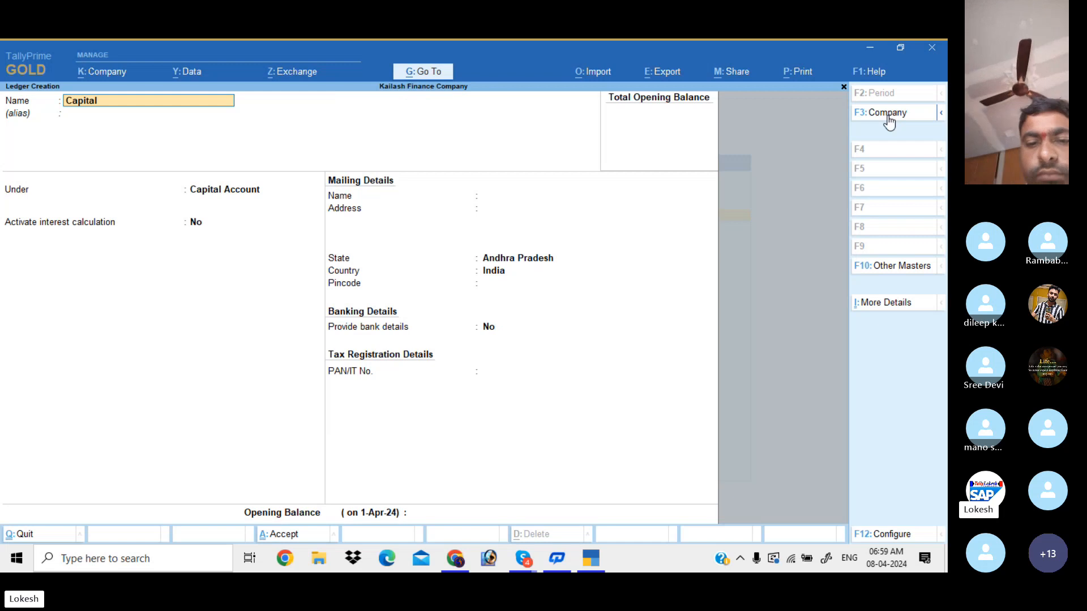
key("Return")
key("Return")
key("Return")
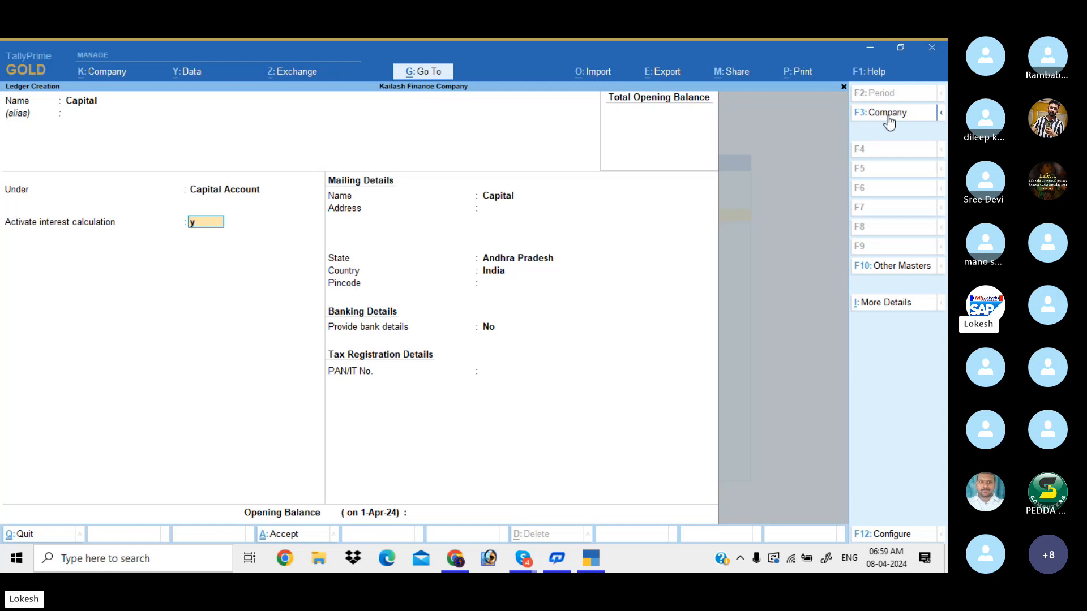
Step: Activate interest calculation for the Capital ledger at 5% per 365-Day Year on All Balances
type("y")
key("Return")
key("Return")
key("Return")
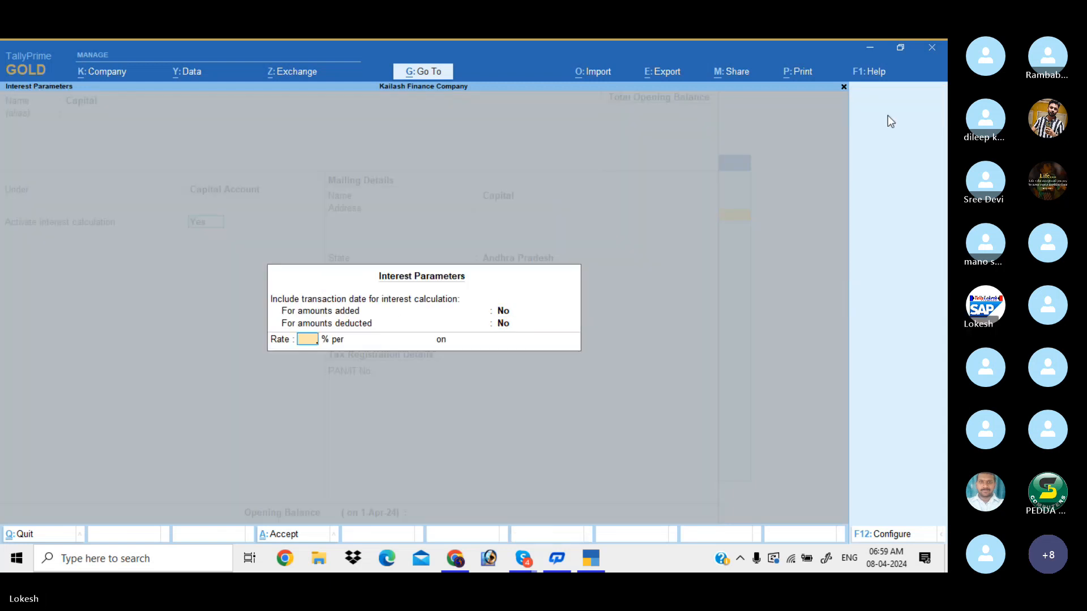
type("5")
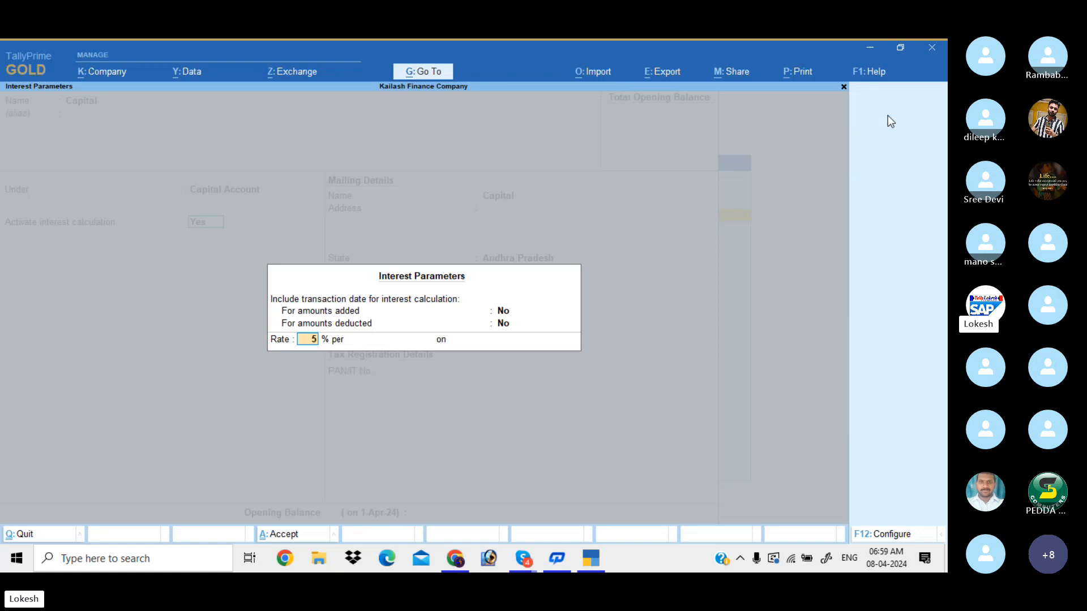
key("Return")
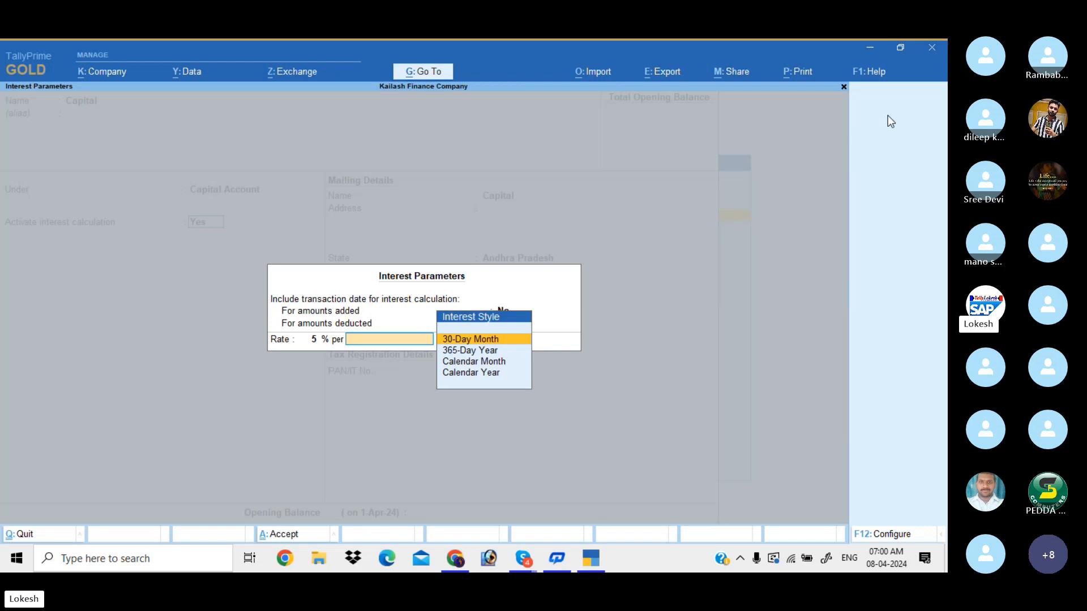
key("Down")
key("Return")
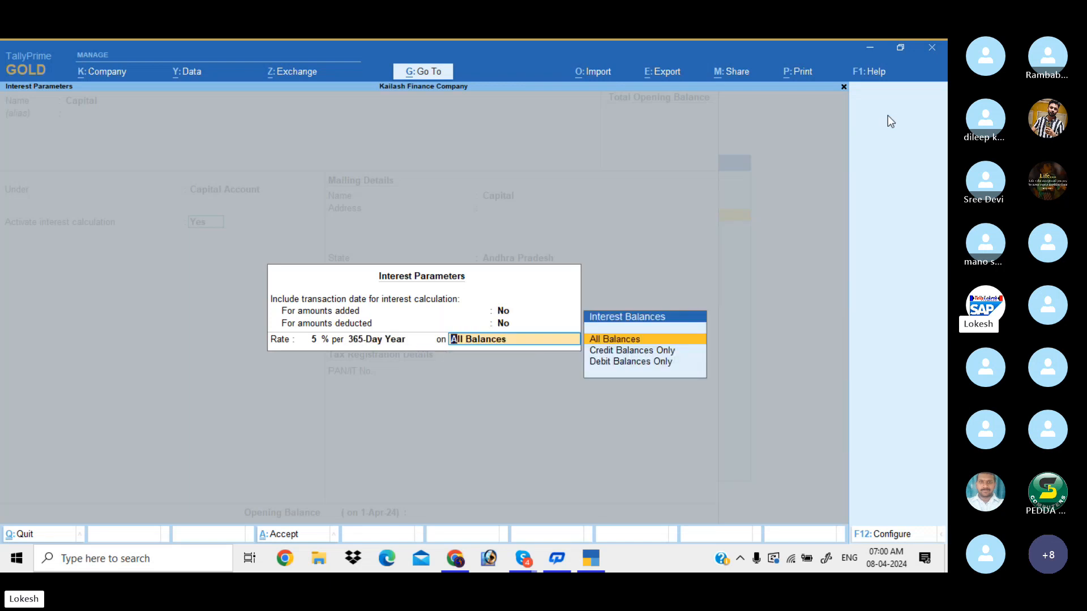
key("Return")
Step: Save the Capital ledger, keeping the default mailing, banking and tax details and no opening balance
key("Return")
key("Return")
key("Return")
key("Return")
key("Return")
key("Return")
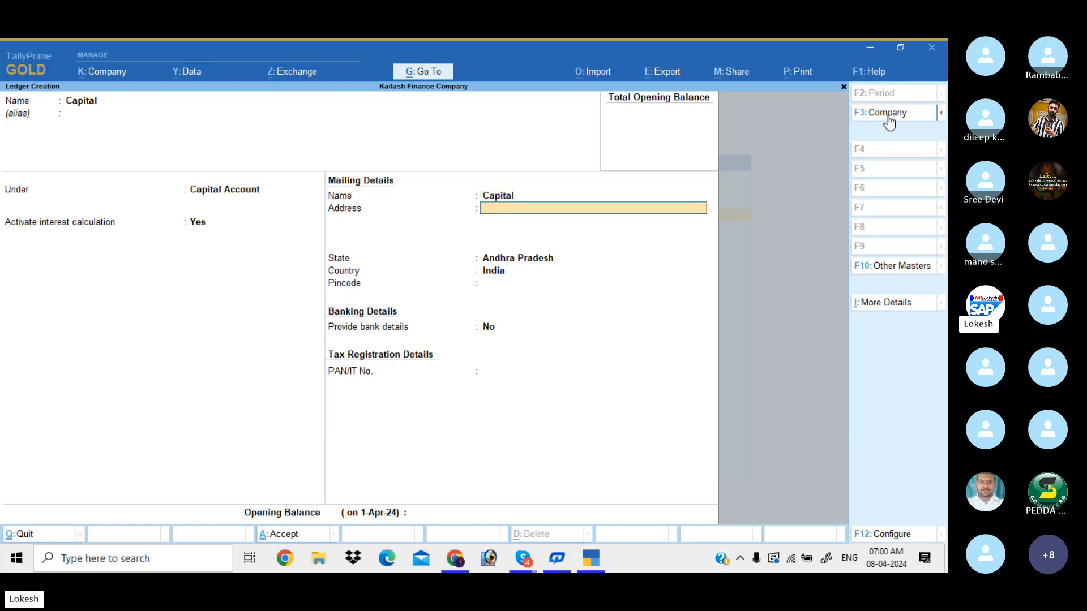
key("Return")
key("Return")
key("Return")
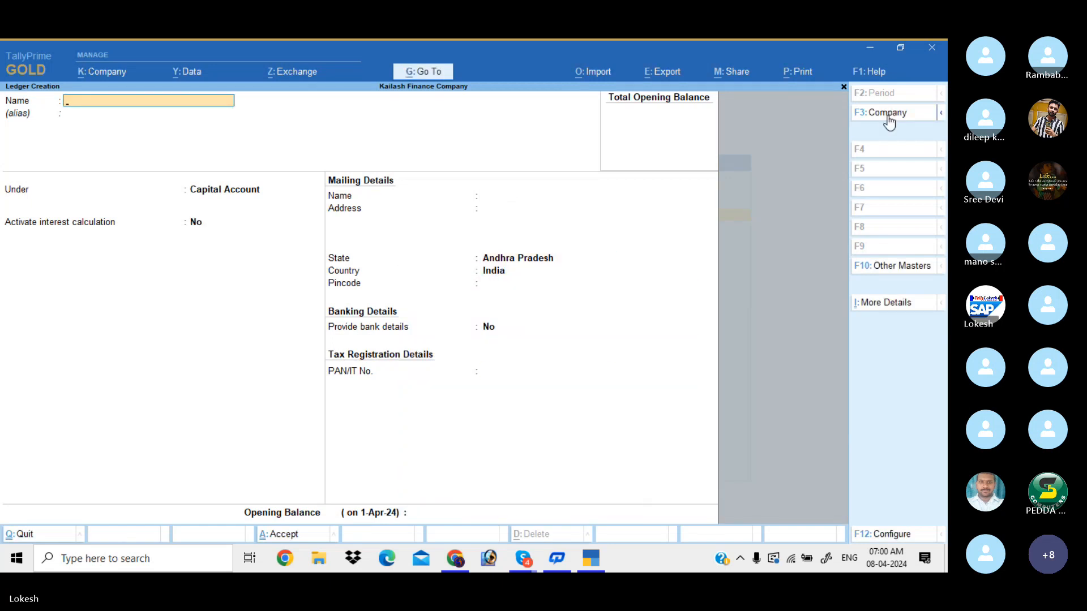
Step: Start another ledger under Capital Account, named with the individual's first name followed by Capital
type("Divya Capital")
key("Return")
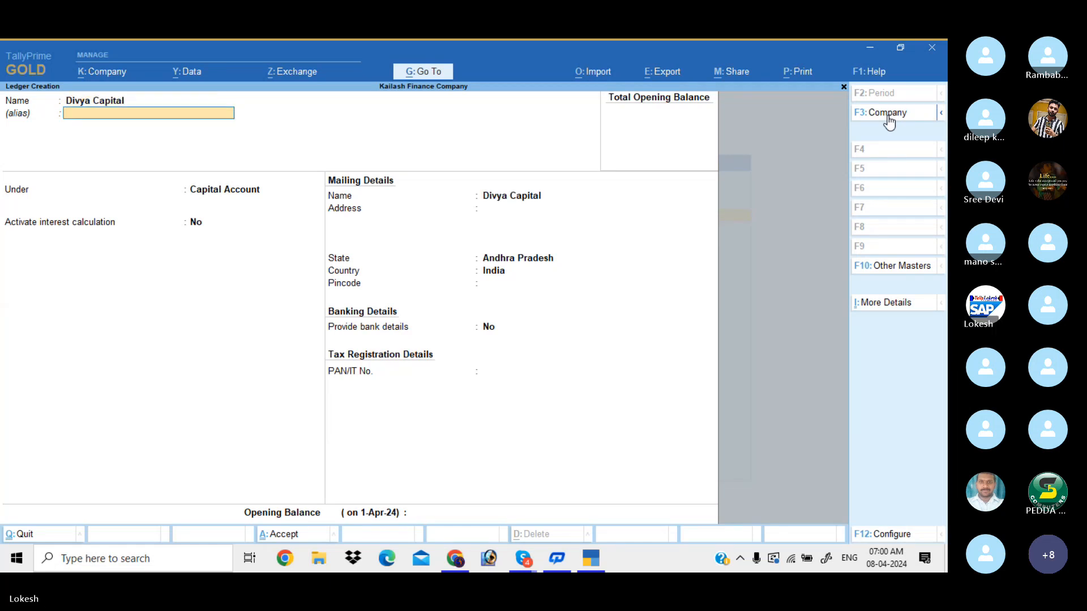
key("Return")
key("Return")
Step: Activate interest calculation for the individual's capital ledger at 10% per 365-Day Year on All Balances
type("y")
key("Return")
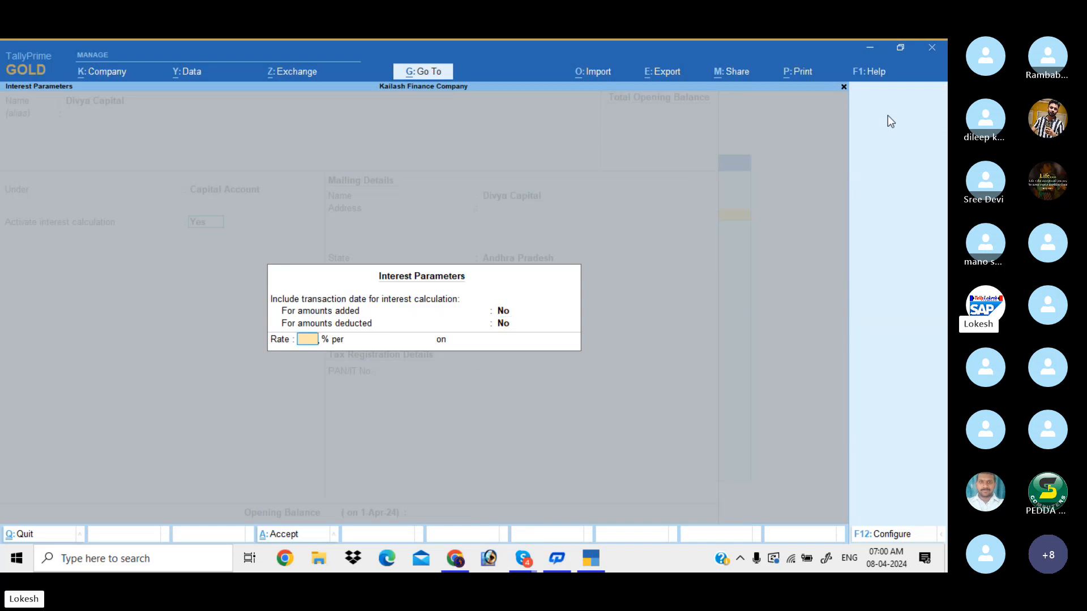
type("10")
key("Return")
key("Down")
key("Return")
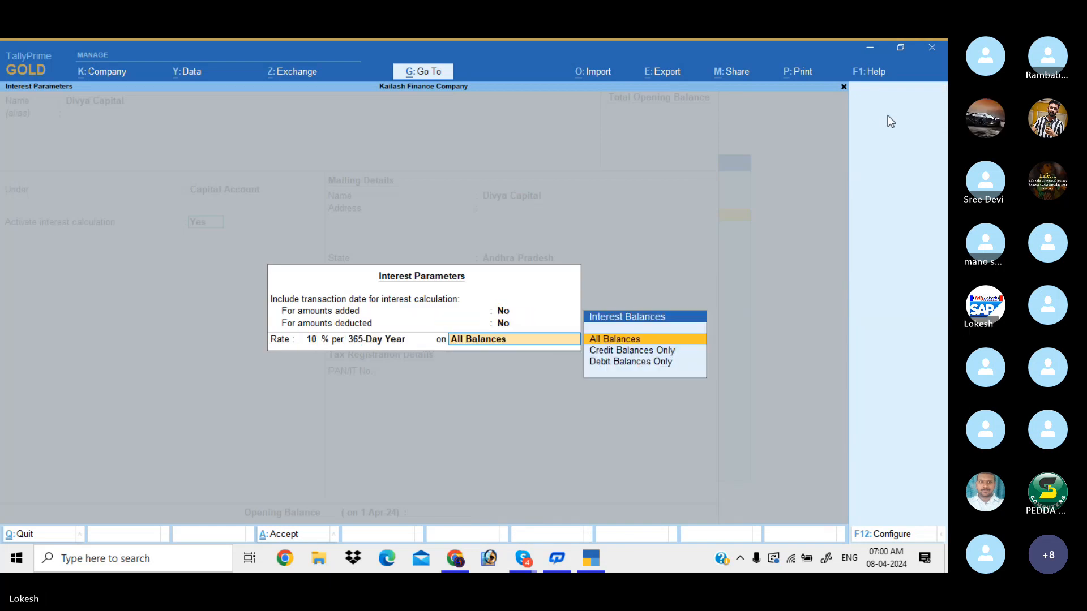
key("Return")
Step: Save the individual's capital ledger with the remaining mailing, banking and tax fields at their defaults
key("Return")
key("Return")
key("Return")
key("Return")
key("Return")
key("Return")
key("Return")
key("Return")
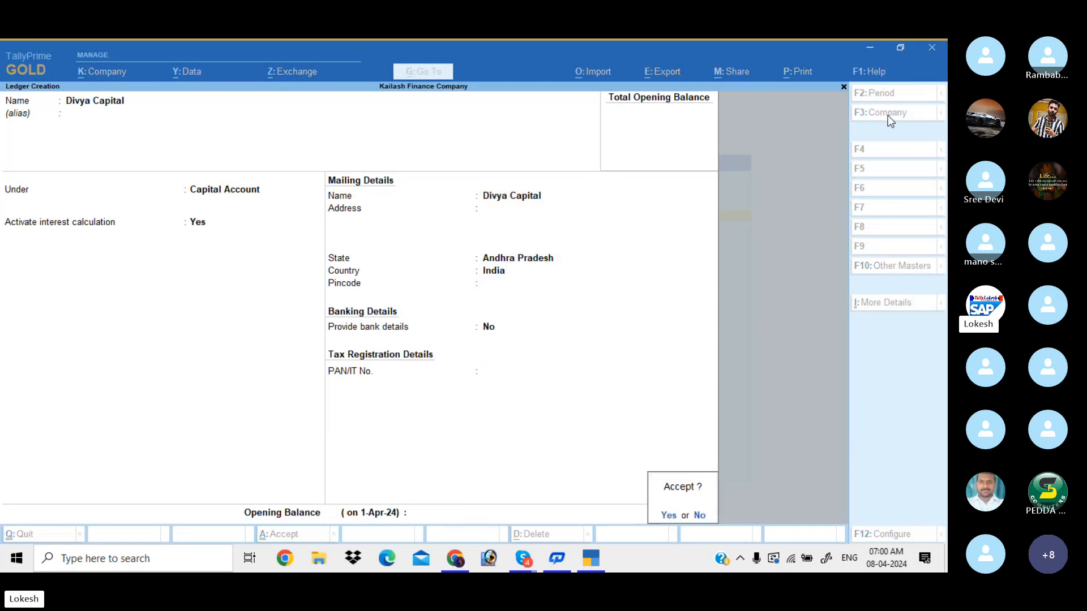
key("Return")
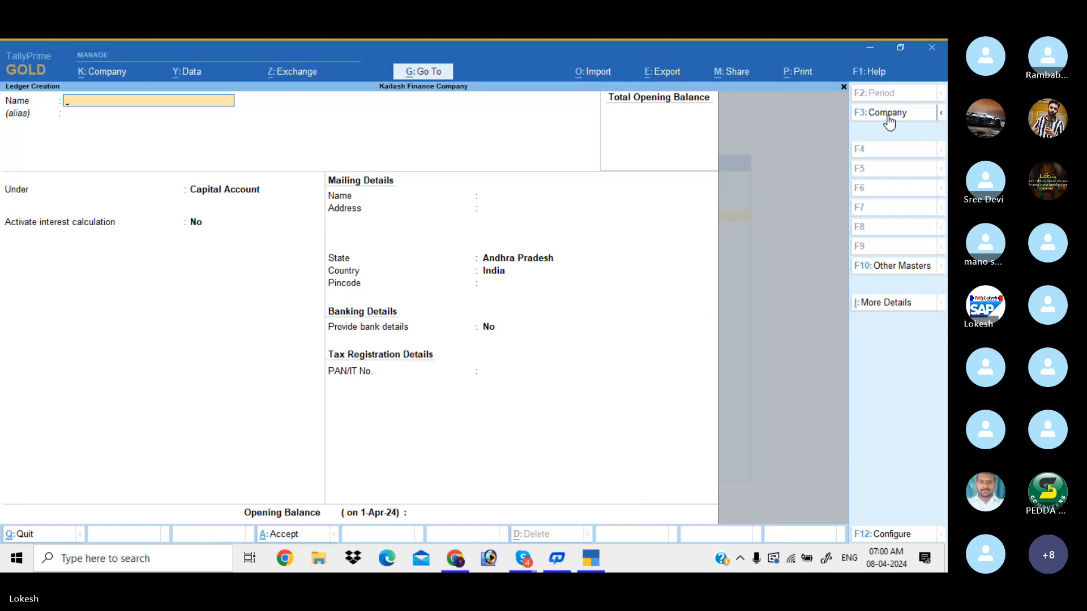
Step: Create a Rent ledger under Indirect Expenses, with interest calculation off and no opening balance
type("Rent")
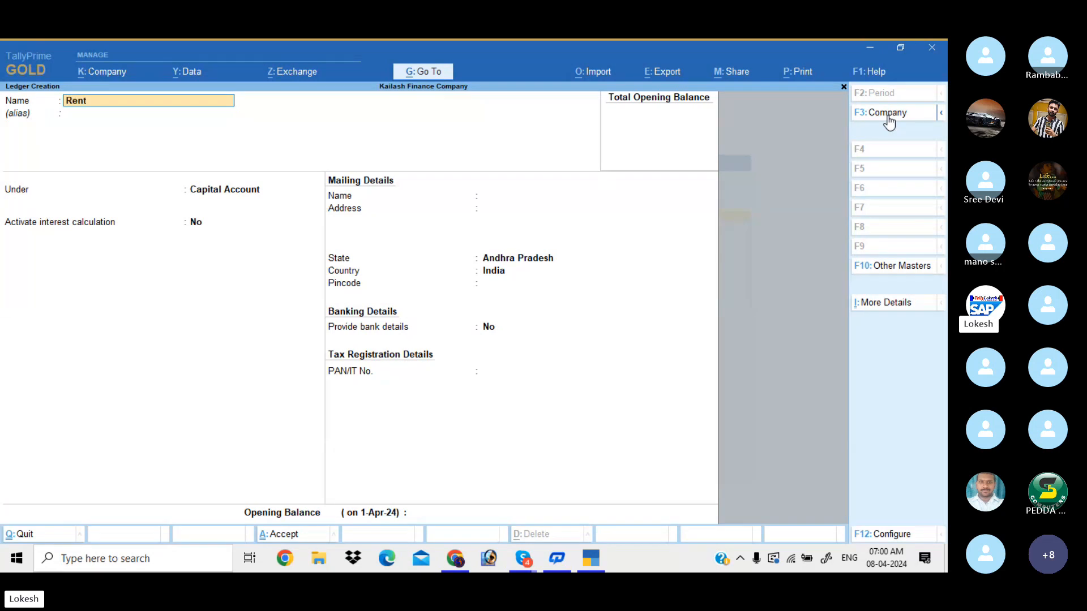
key("Return")
key("Return")
type("Ind")
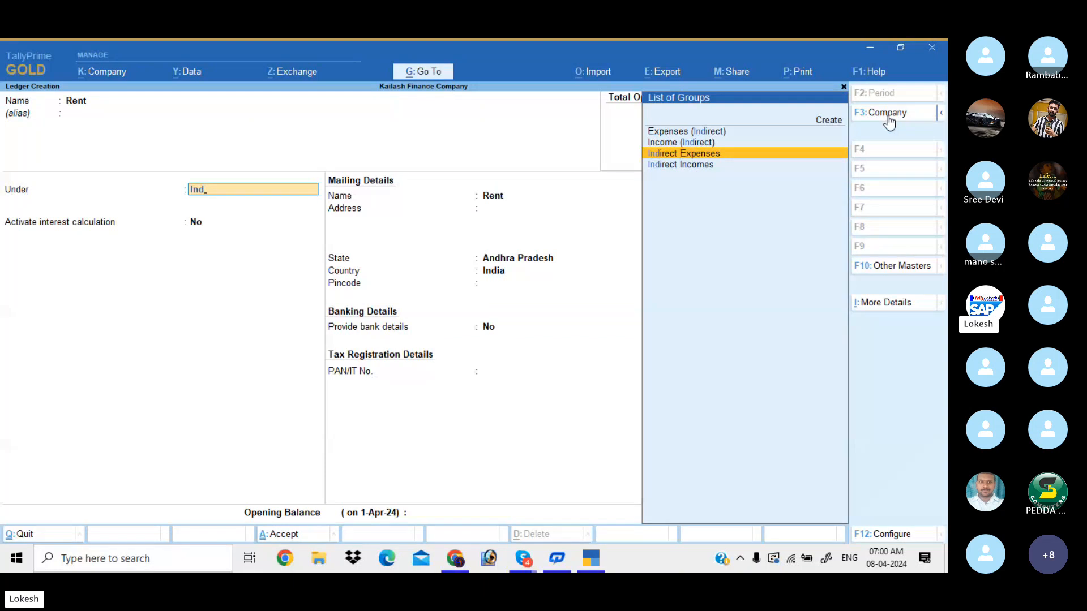
key("Return")
key("Return")
key("Return")
key("Return")
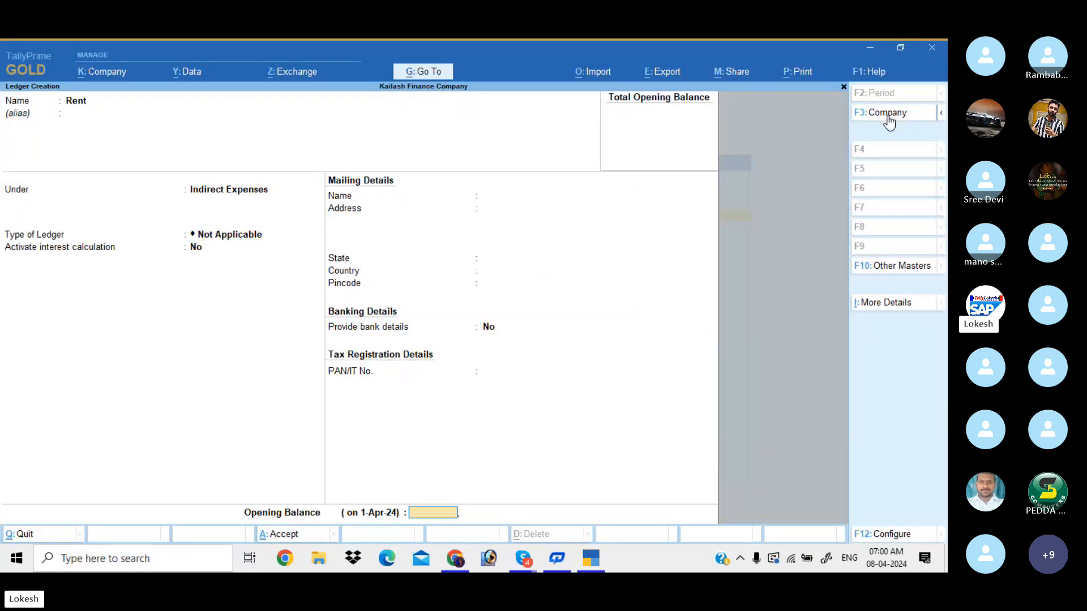
key("Return")
key("Return")
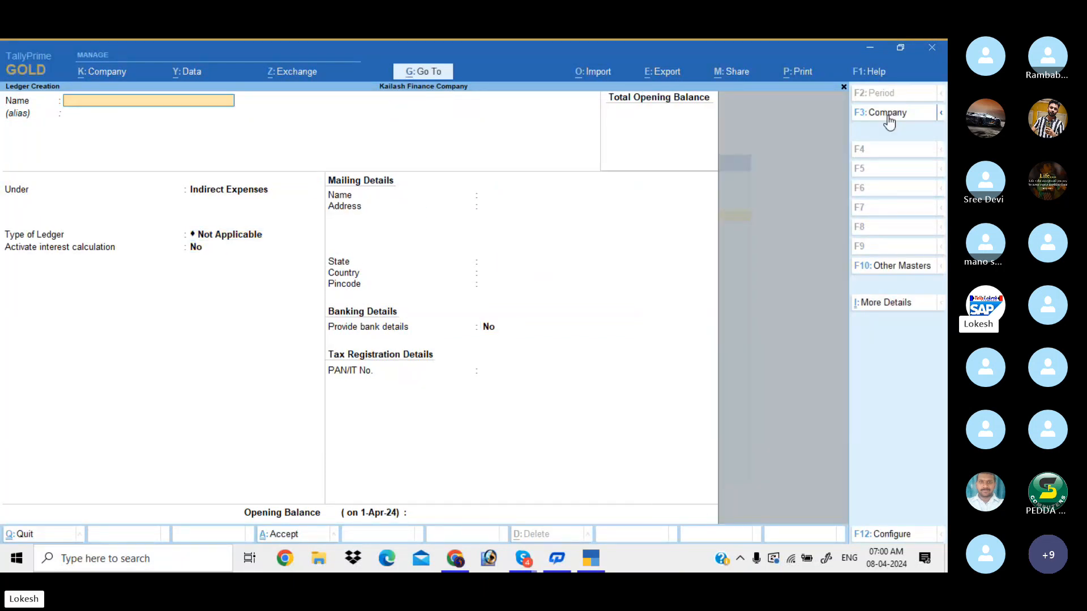
Step: Create an Electricity Bill ledger under Indirect Expenses with the default settings
type("Electricity")
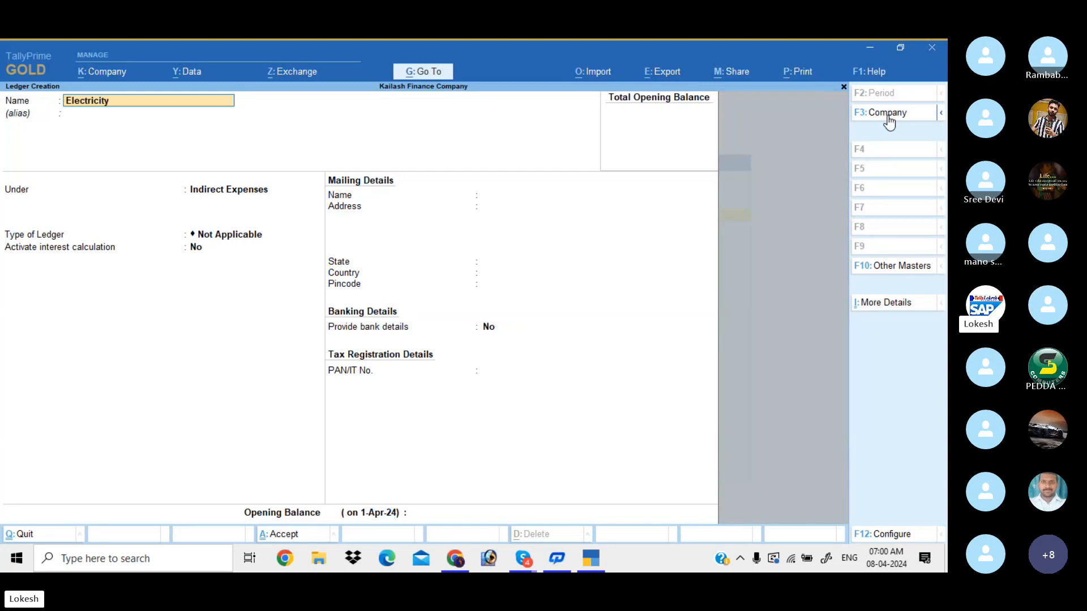
type(" Bill")
key("Return")
key("Return")
key("Return")
key("Return")
key("Return")
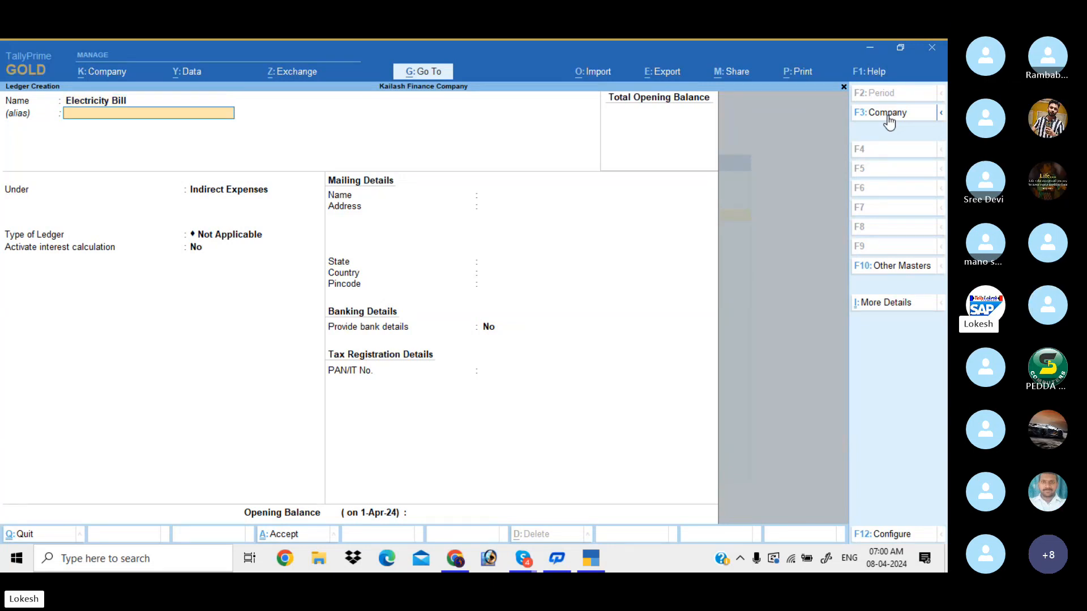
key("Return")
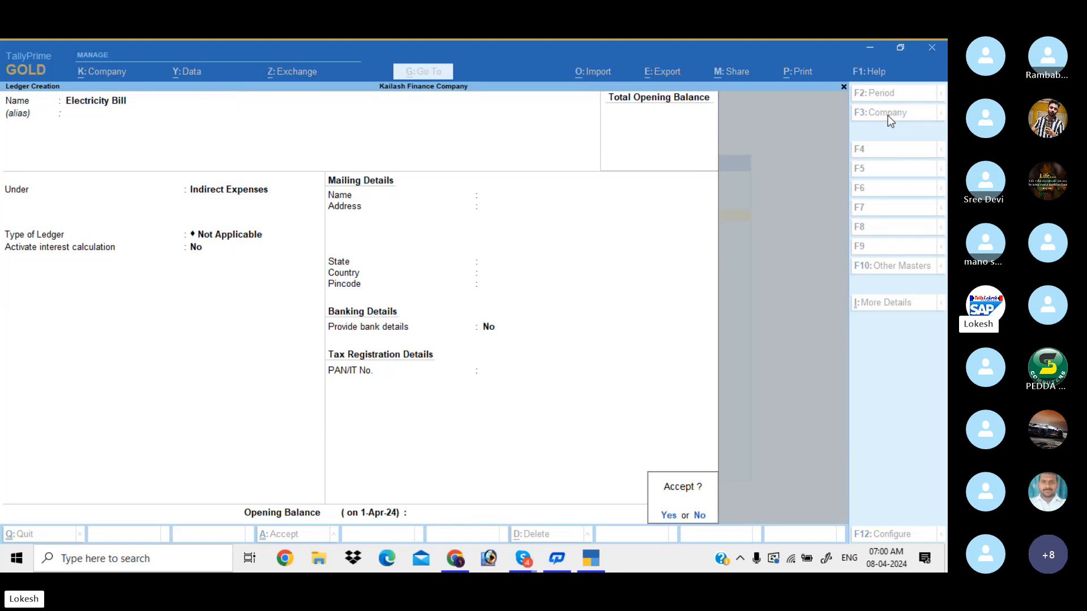
key("Return")
Step: Create a Tele Bill ledger under Indirect Expenses with the default settings
type("Tele")
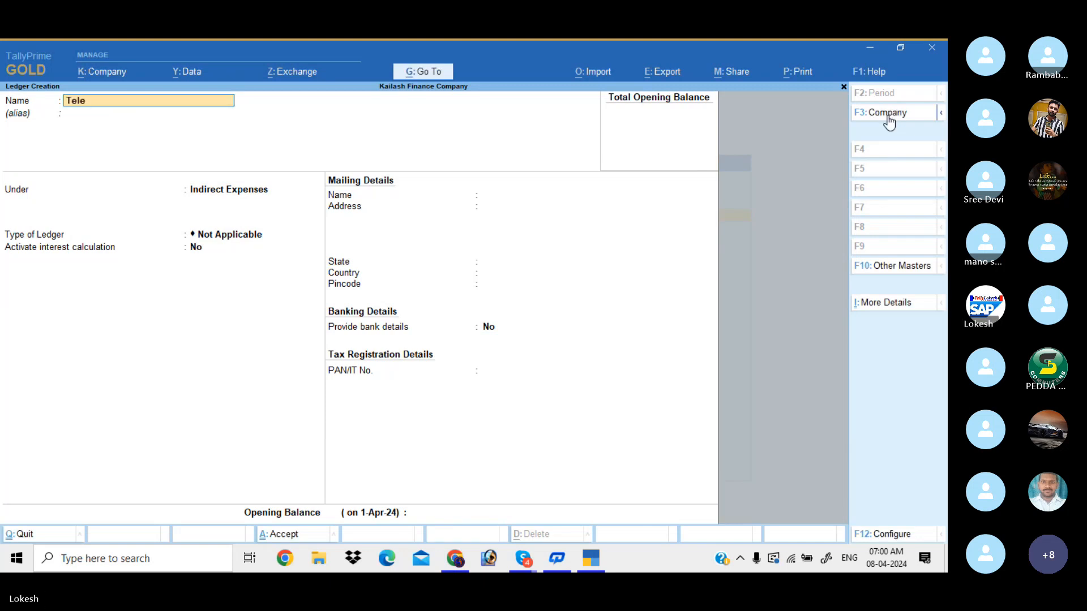
type(" Bill")
key("Return")
key("Return")
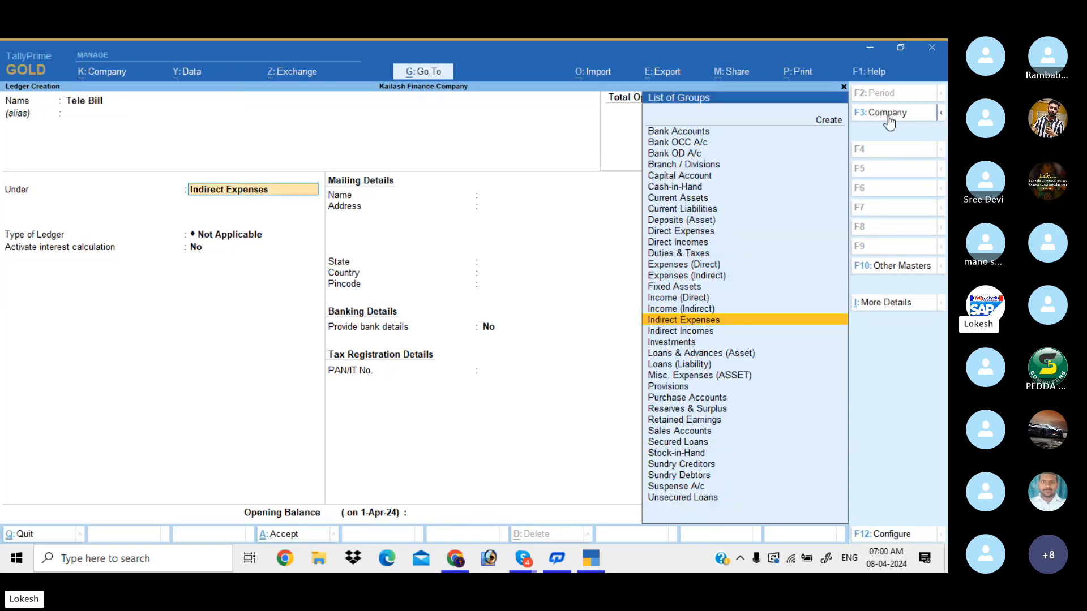
key("Return")
key("Return")
key("Return")
key("Return")
key("Return")
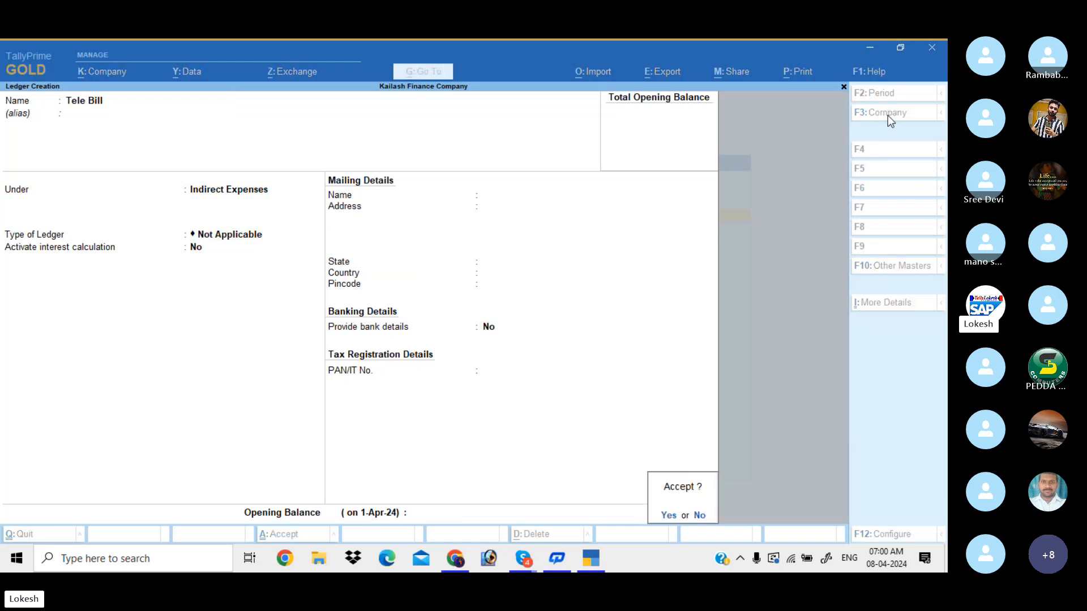
key("Return")
Step: Create a Commission Received ledger under Indirect Incomes, with ledger type Not Applicable and interest calculation off
type("Commi")
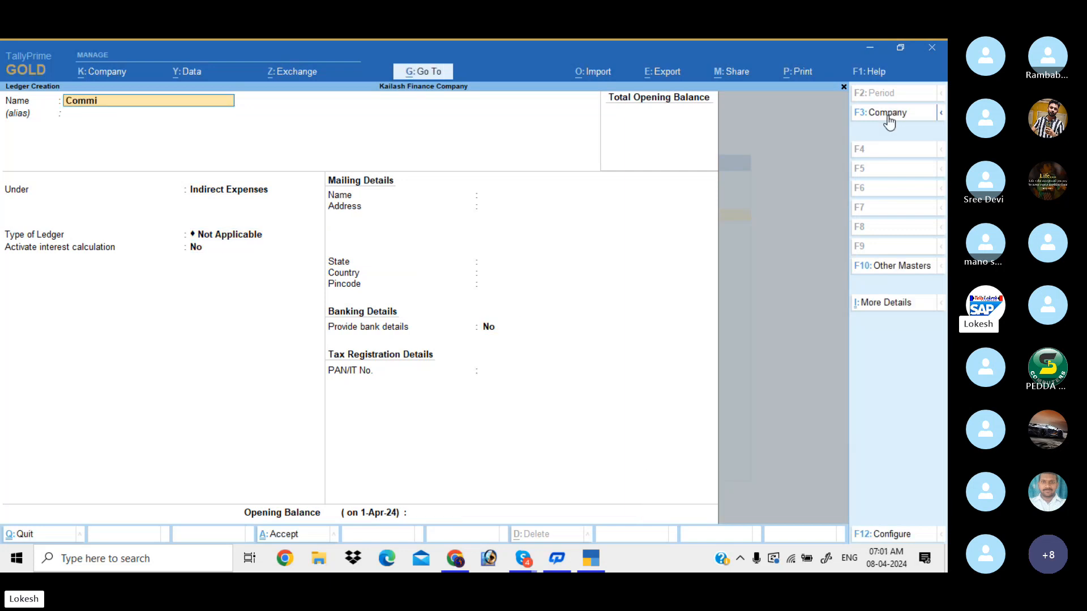
type("ssion Received")
key("Return")
key("Return")
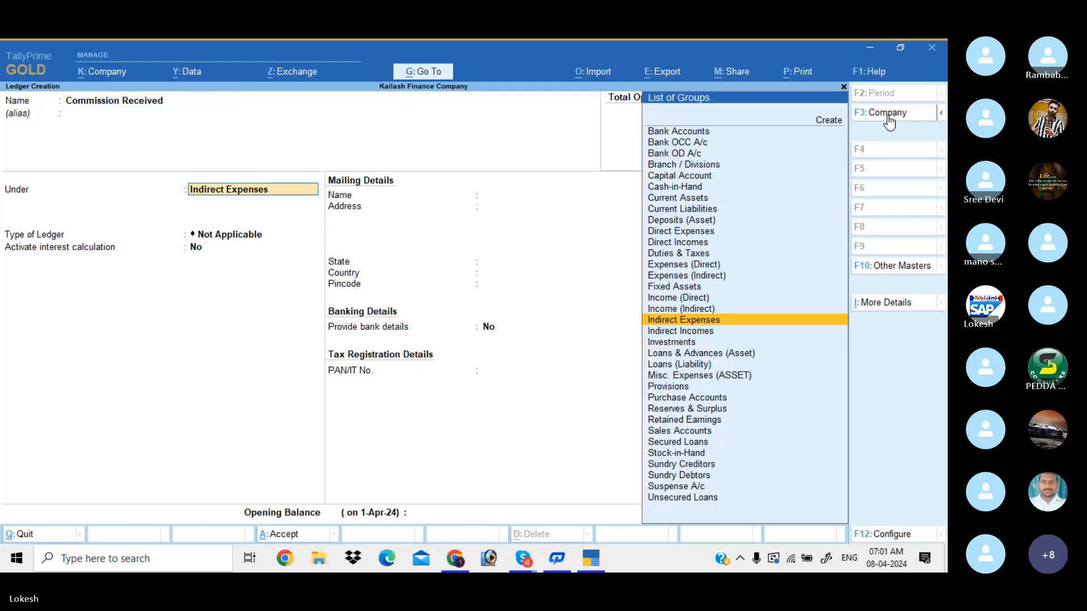
key("Down")
key("Return")
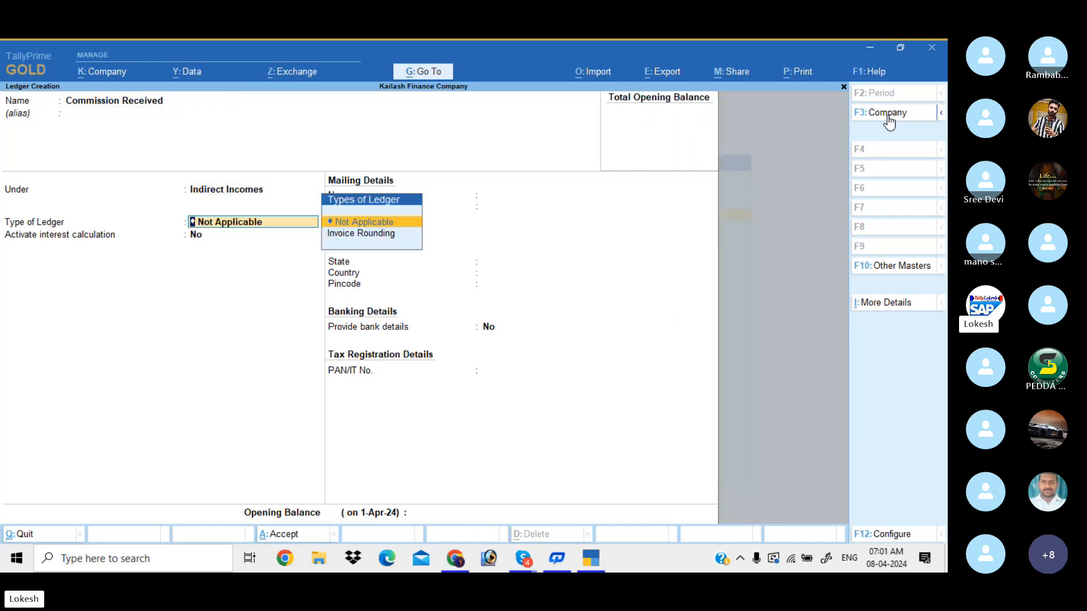
key("Return")
key("Return")
key("Return")
key("Return")
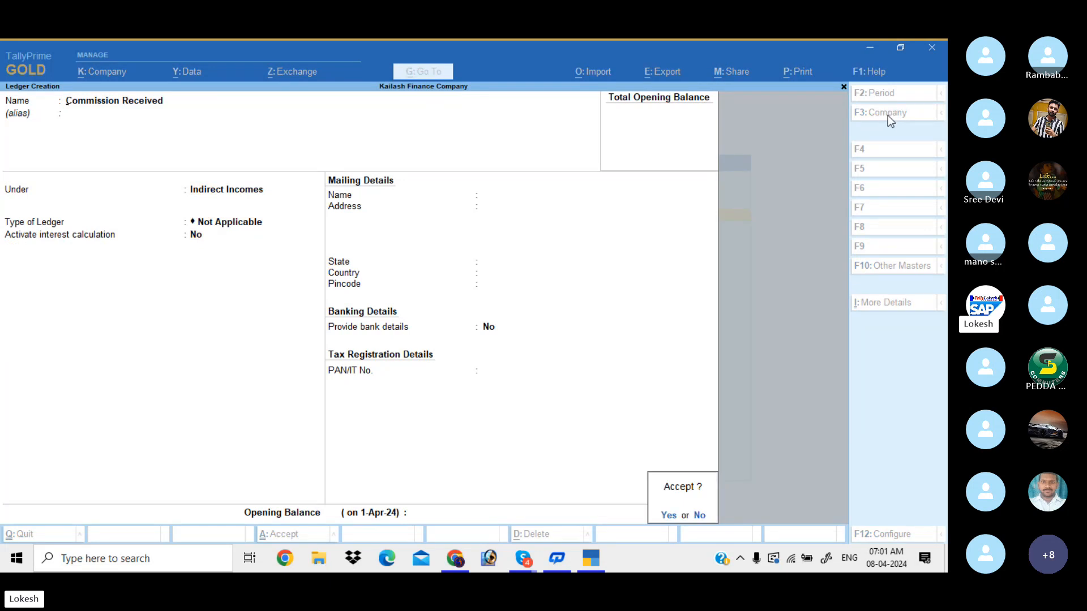
key("Return")
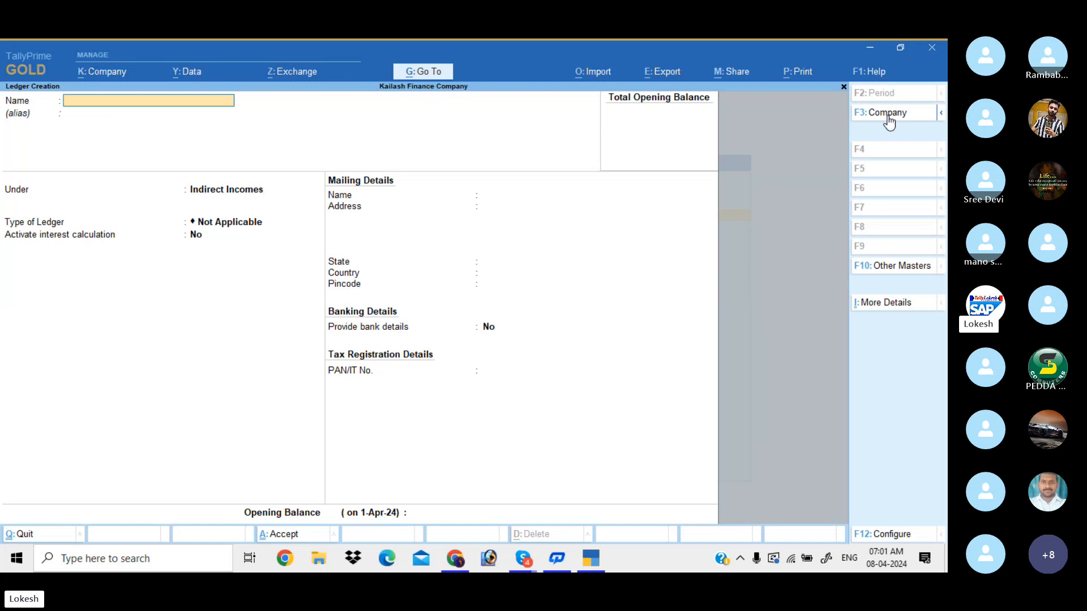
Step: Leave ledger creation and open a new Receipt voucher for entry
key("Escape")
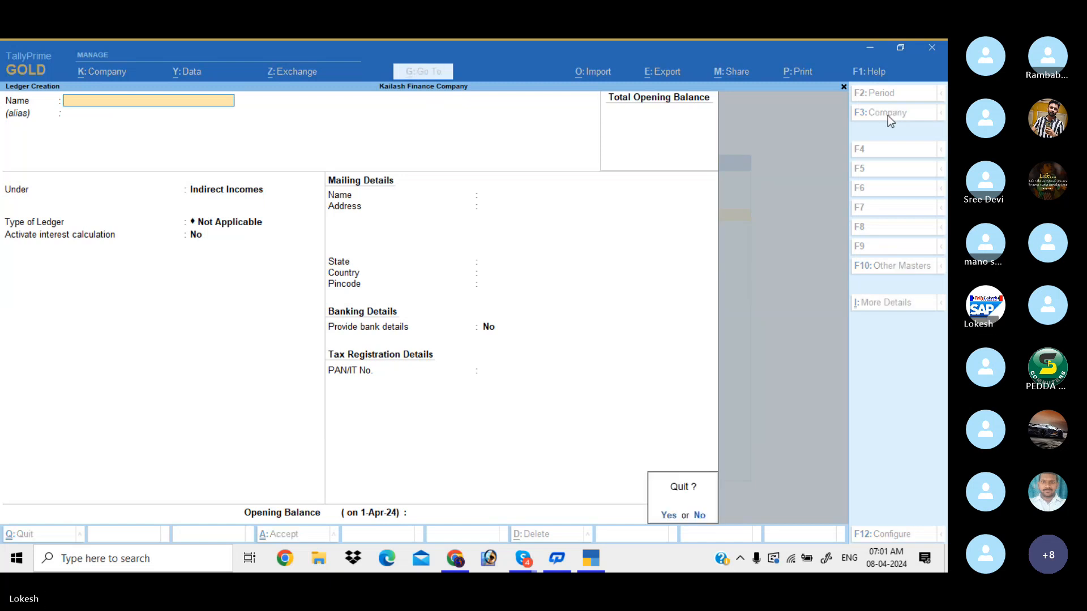
key("Return")
key("Escape")
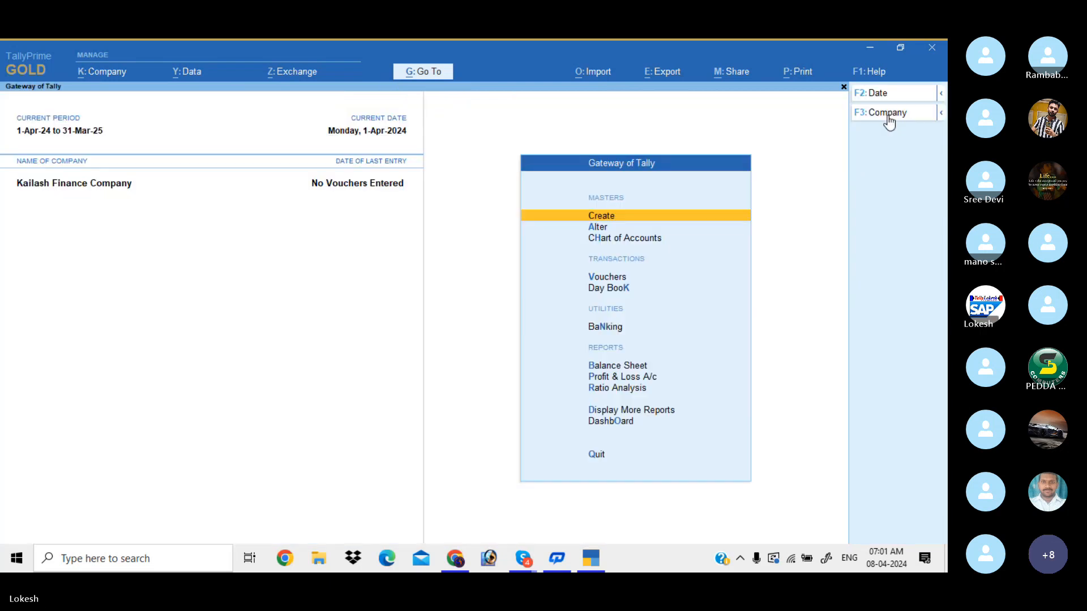
key("Down")
key("Down")
key("Down")
key("Return")
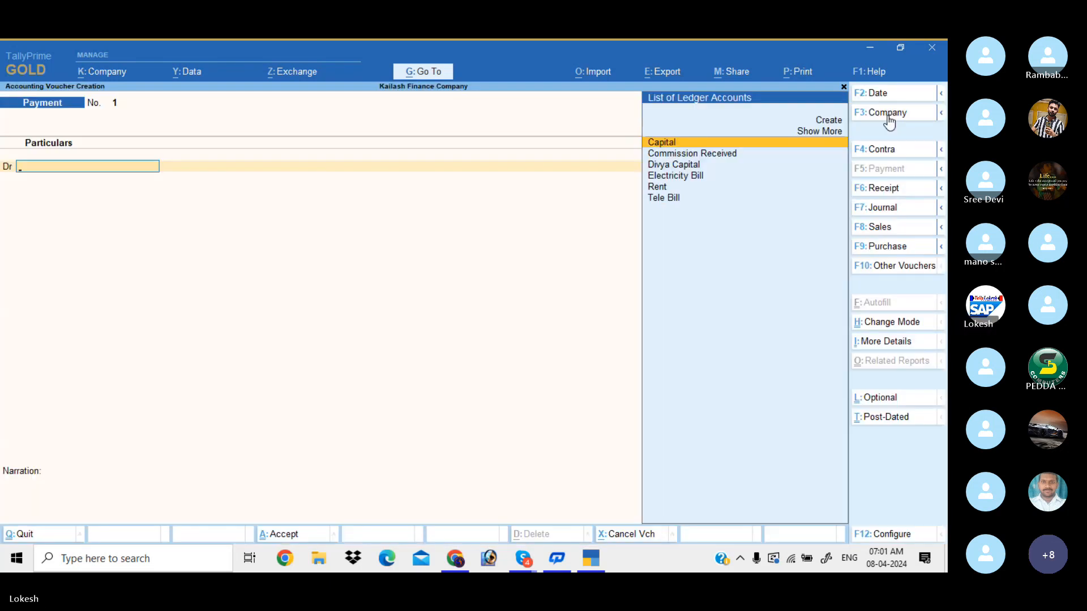
left_click(912, 191)
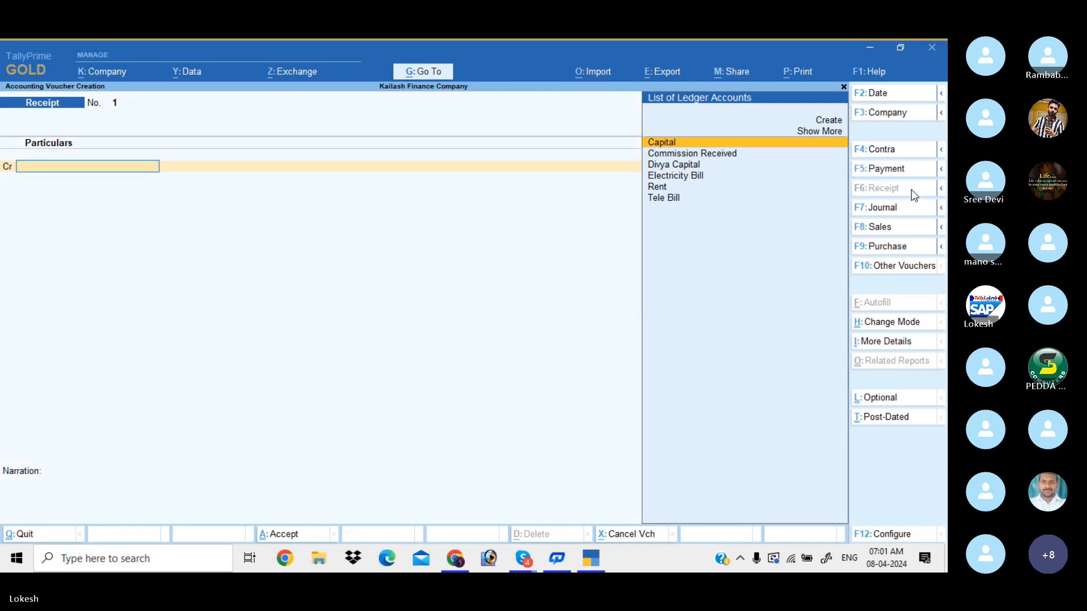
Step: Set the first receipt's date to 1-4 and choose the Capital ledger for the credit line
left_click(903, 97)
type("1-4")
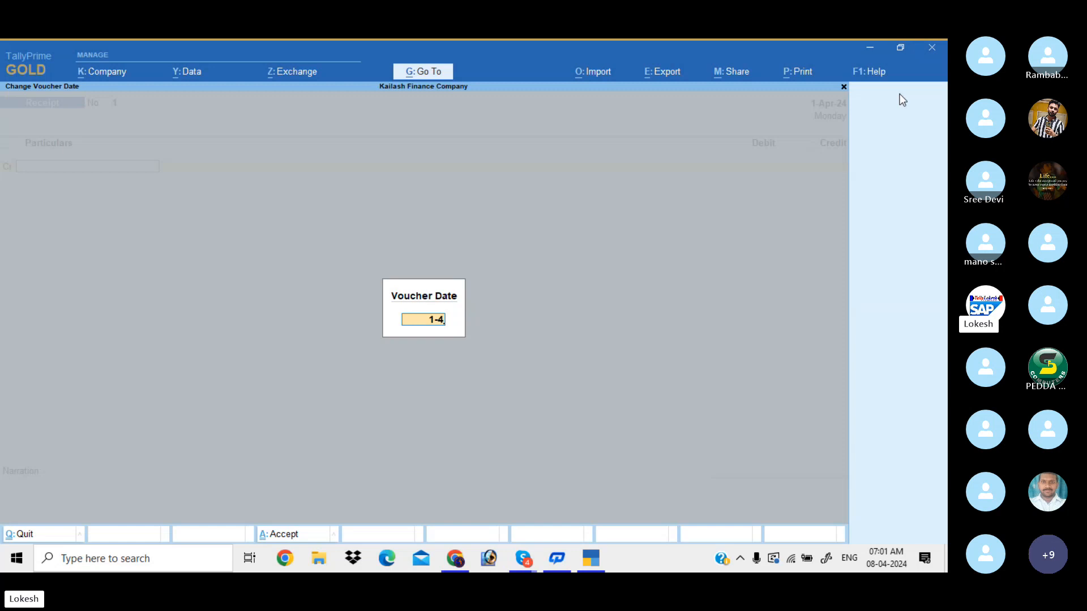
key("Return")
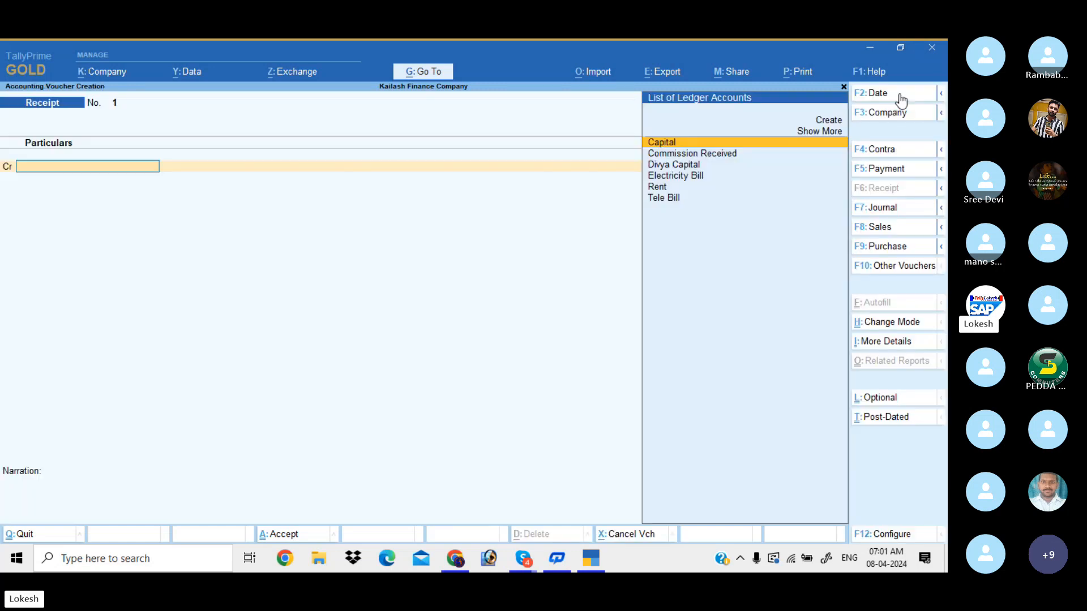
key("Down")
key("Down")
key("Up")
key("Up")
key("Return")
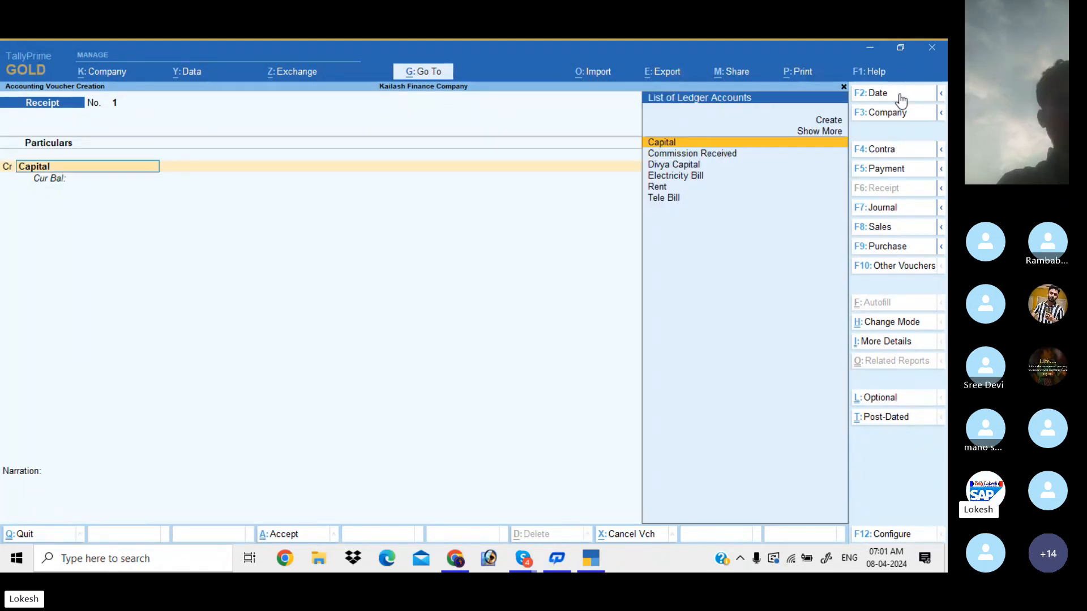
Step: Alter the Capital ledger from within the receipt, adding the owner's name before "Capital" in its name, and save it
key("BackSpace")
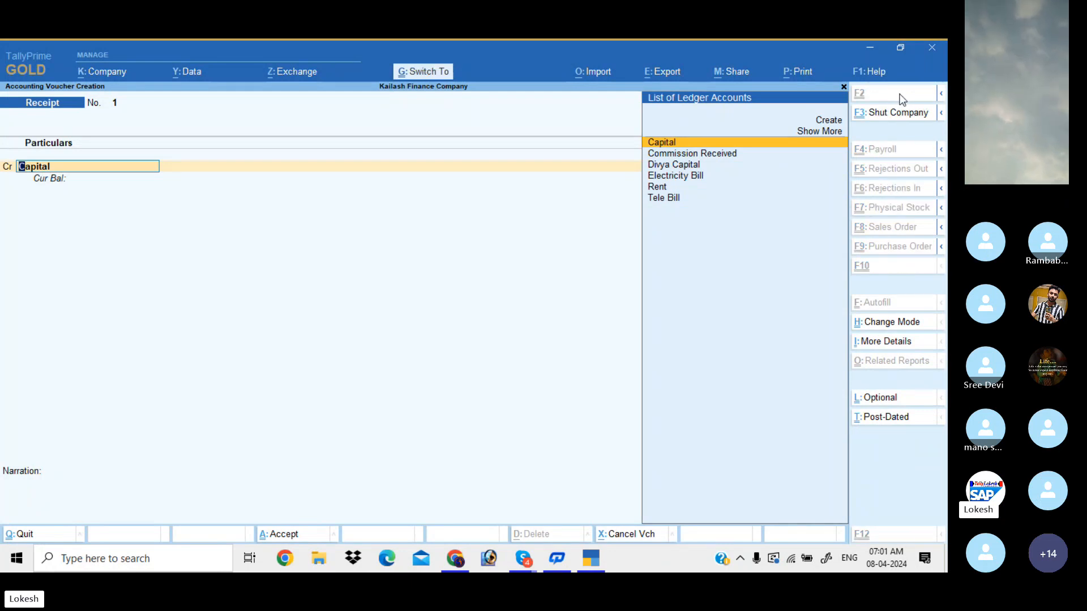
key("ctrl+Return")
type("Kail")
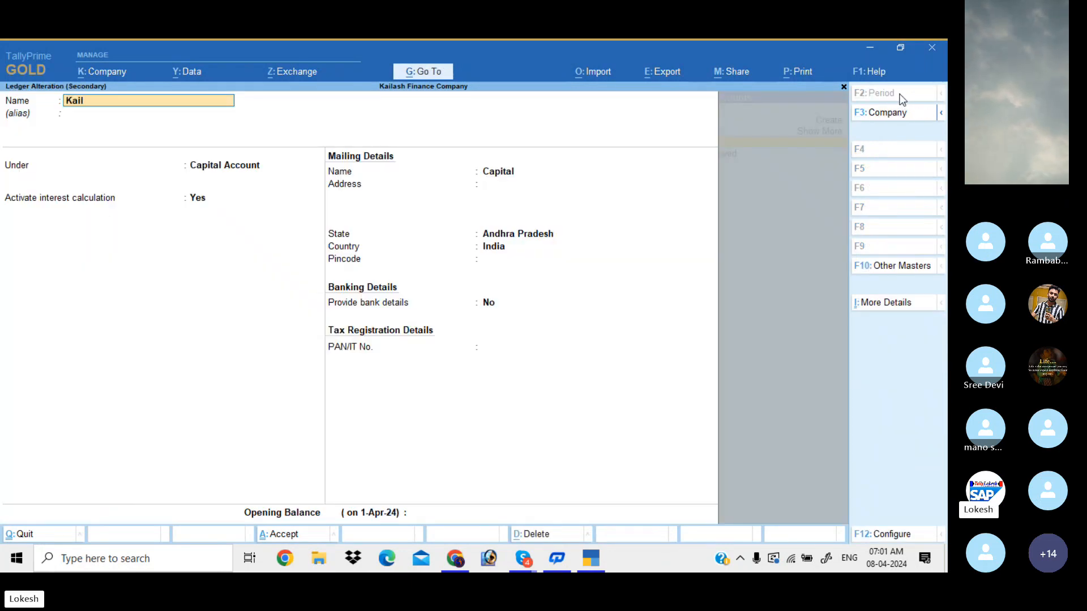
type("sh Capital")
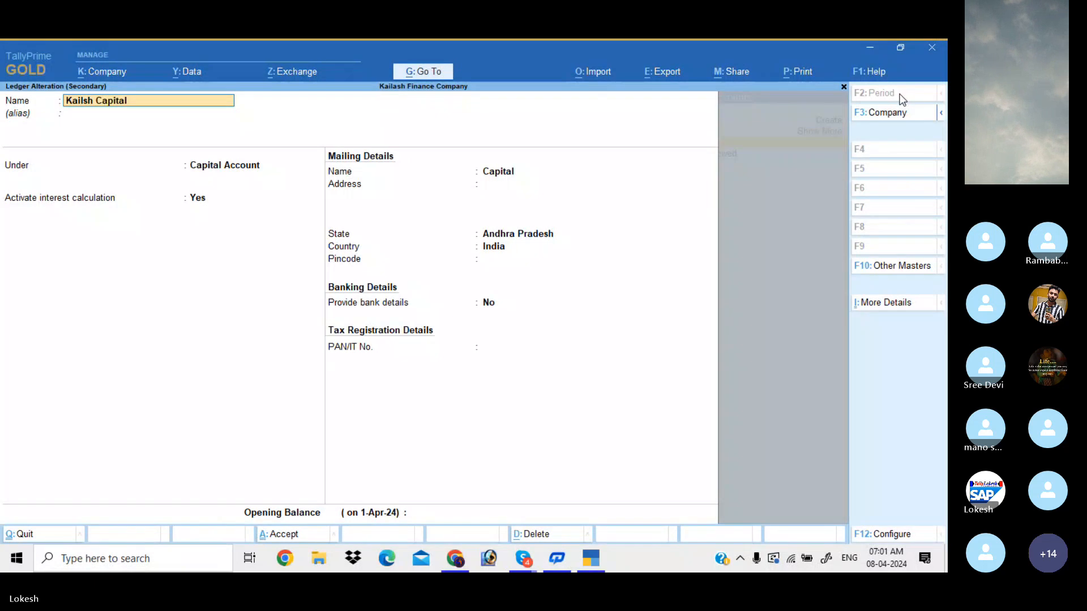
key("Return")
key("Return")
key("ctrl+a")
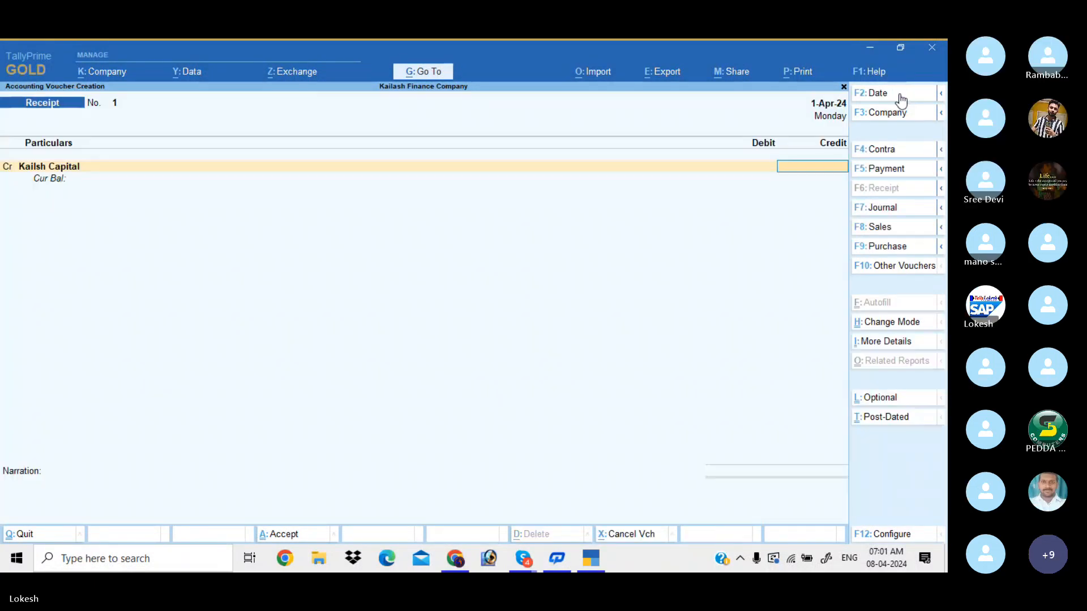
Step: Credit 800000 to the owner's capital ledger, debit Cash for the same amount, and save the receipt without a narration
type("8")
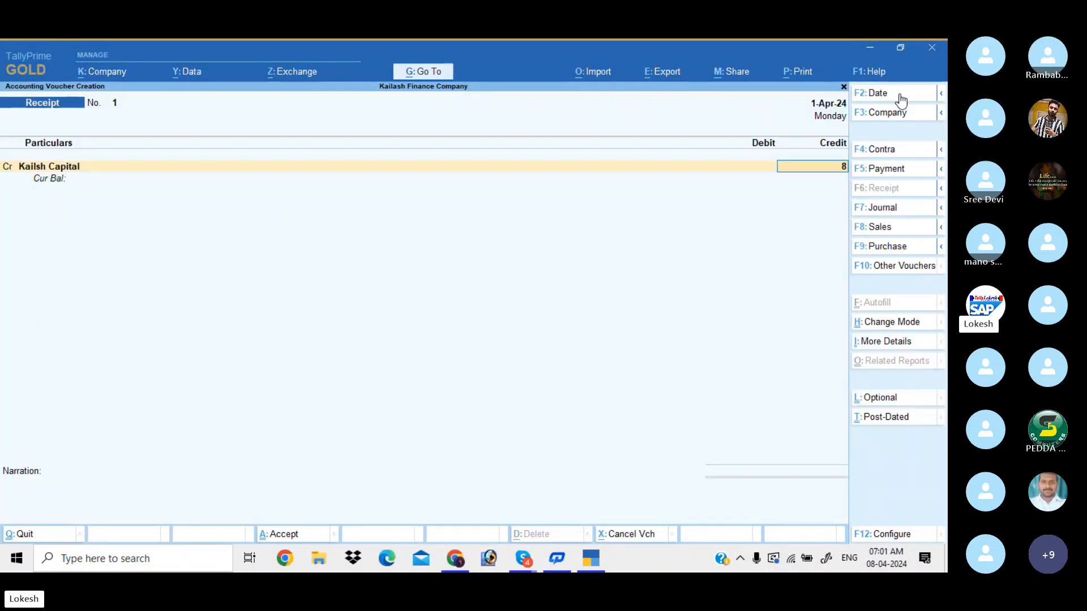
type("00000")
key("Return")
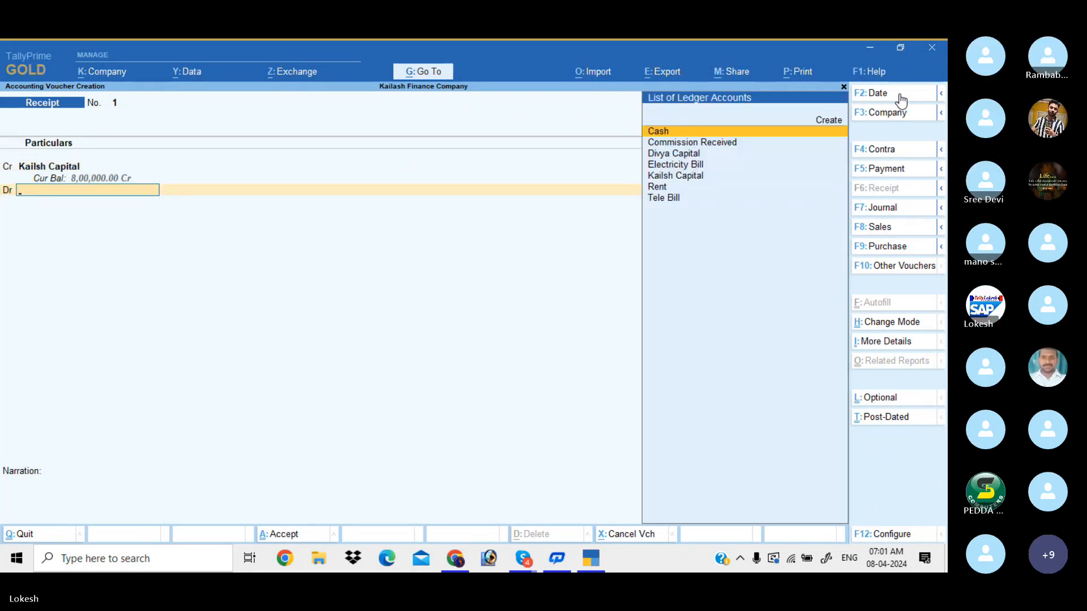
key("Return")
key("Return")
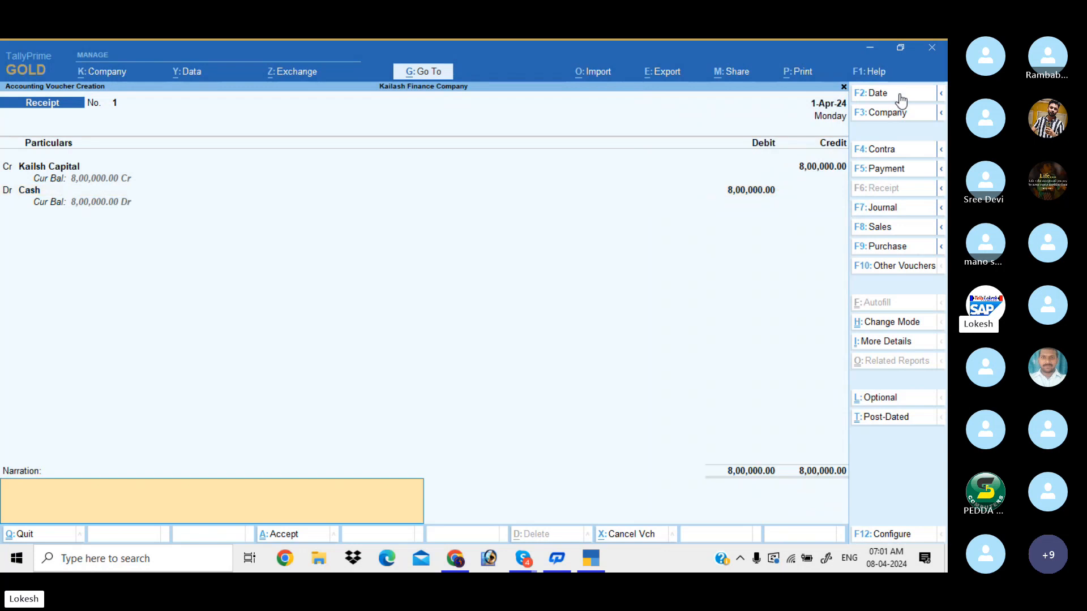
key("Return")
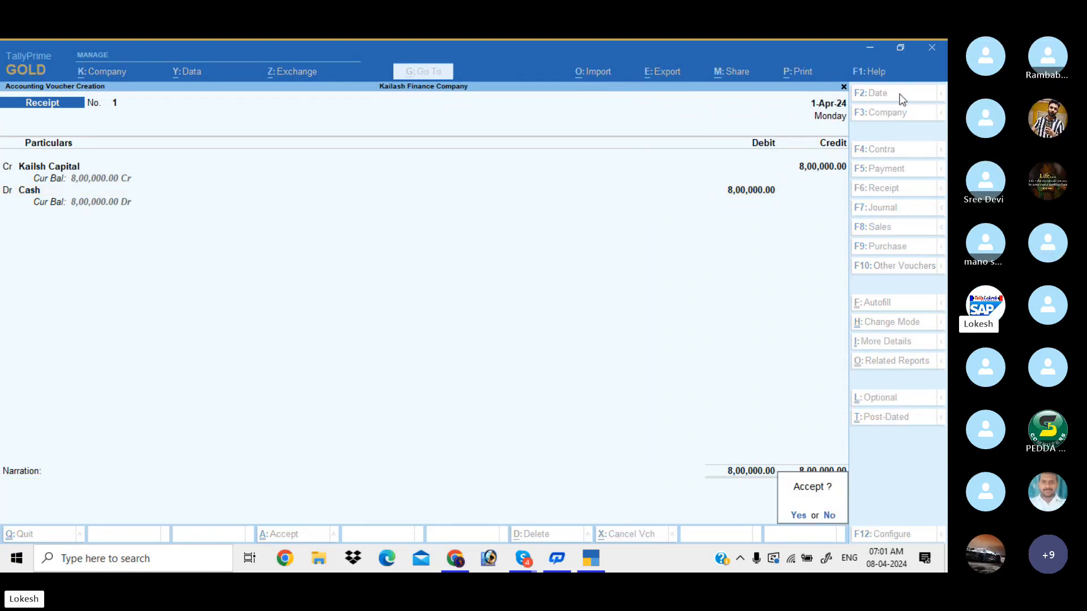
key("Return")
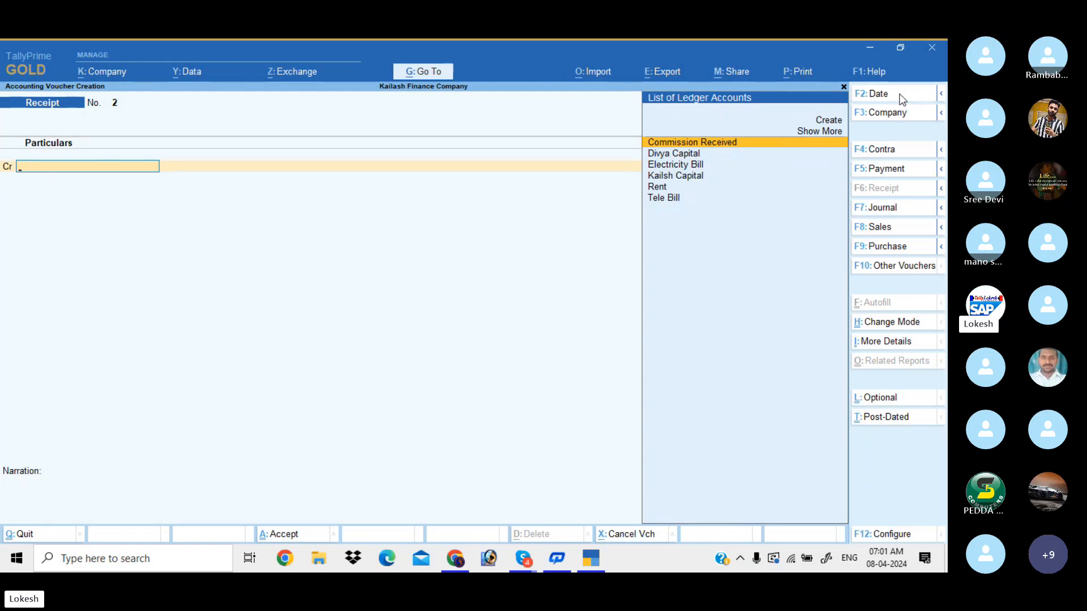
Step: Date the second receipt 1-5 and choose the company owner's capital ledger for the credit line
left_click(901, 94)
key("BackSpace")
type("1-4")
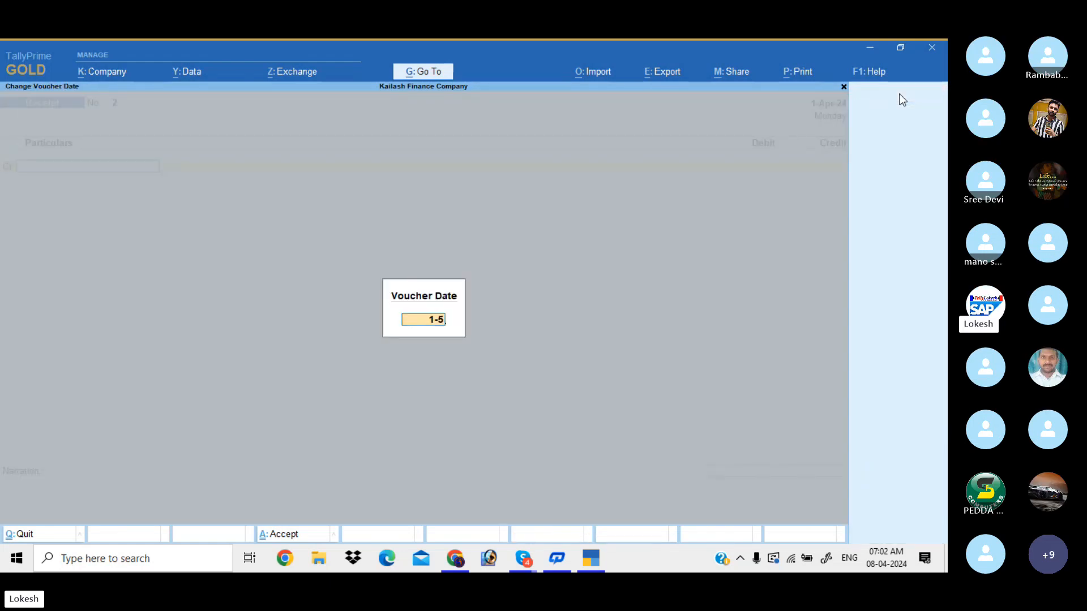
key("Return")
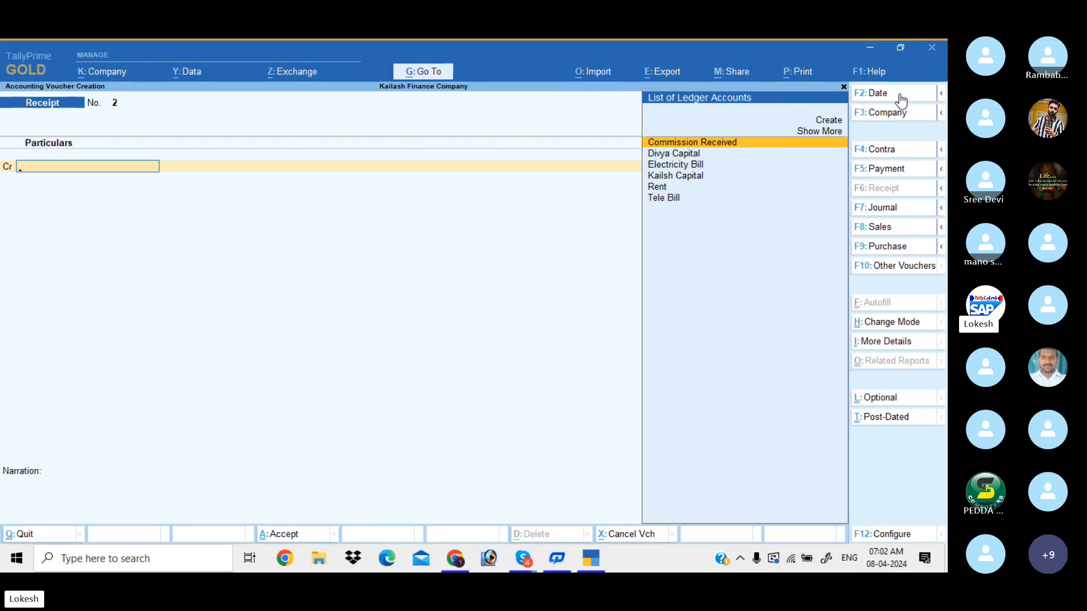
type("k")
key("Return")
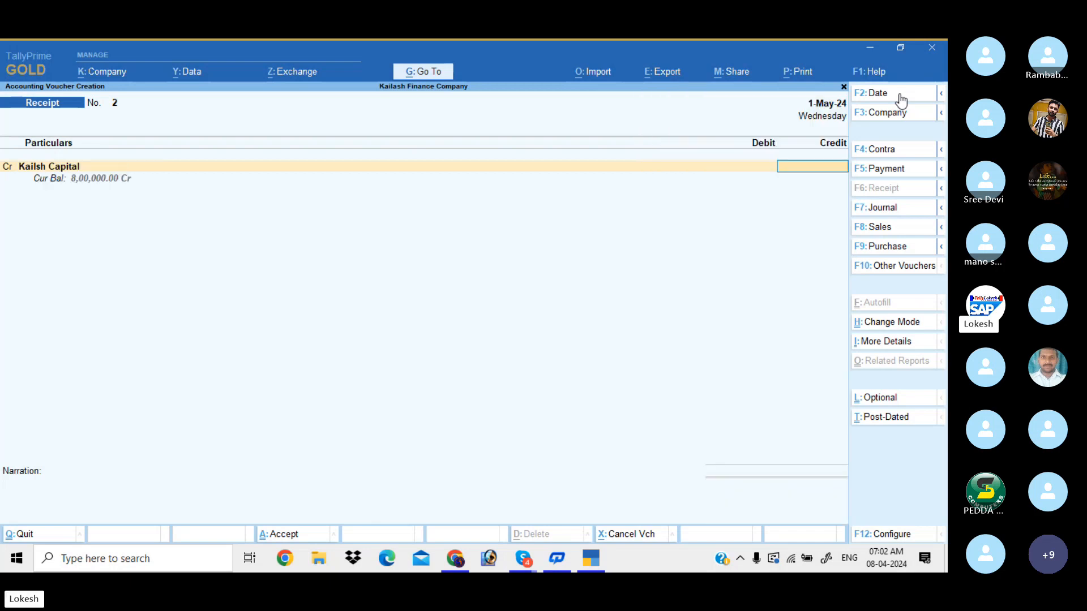
Step: Credit 300000 to the owner's capital ledger against Cash and save the receipt without a narration
type("300000")
key("Return")
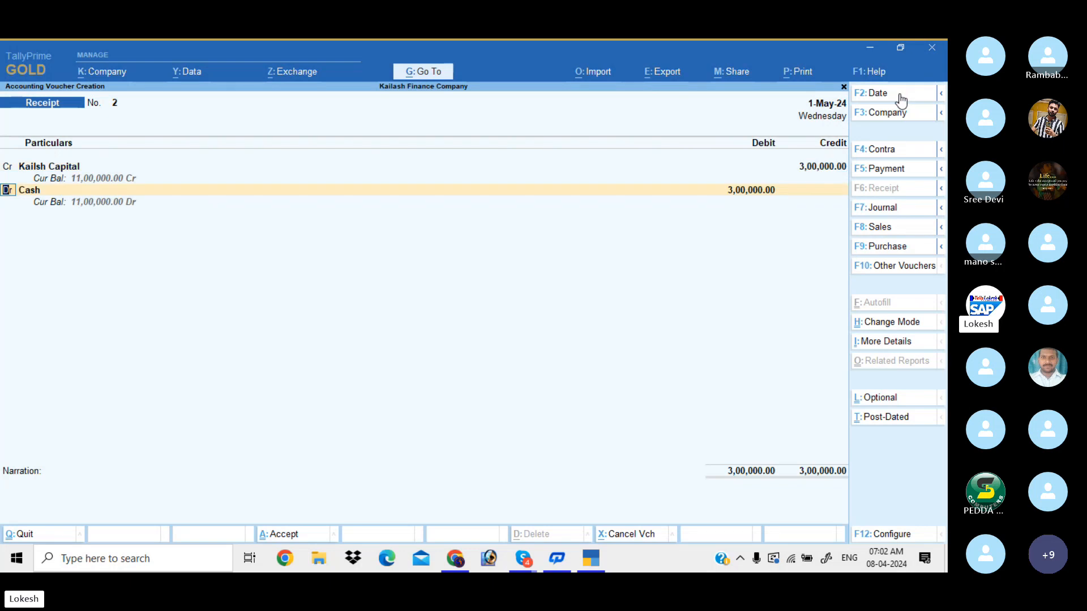
left_click(97, 193)
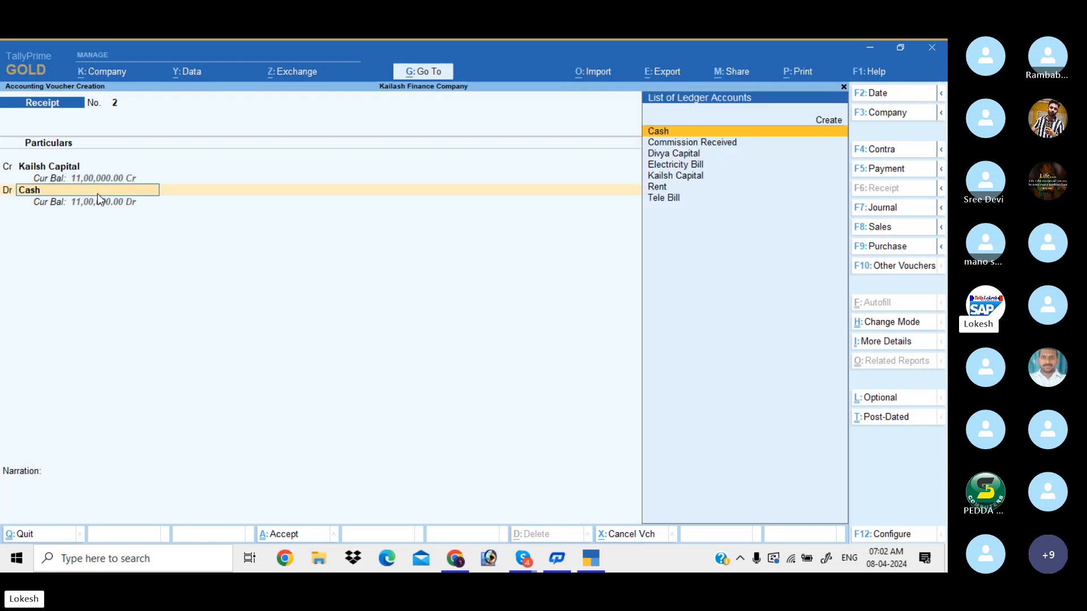
key("Return")
key("Return")
key("Return")
key("Return")
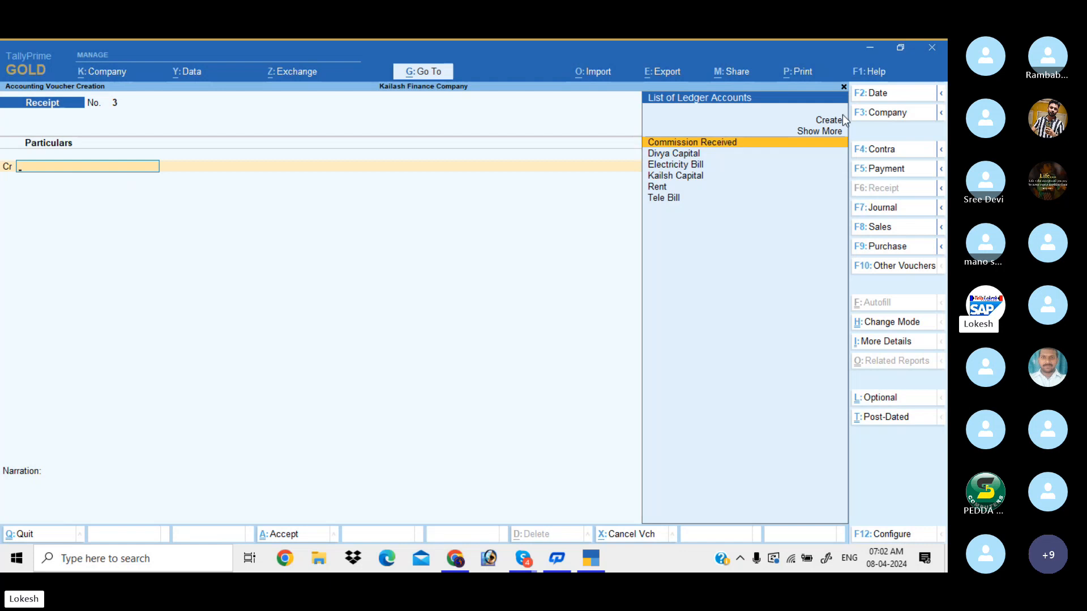
Step: Date the third receipt 1-Jun-24 and choose the other partner's capital ledger for the credit line
left_click(880, 93)
type("1-8")
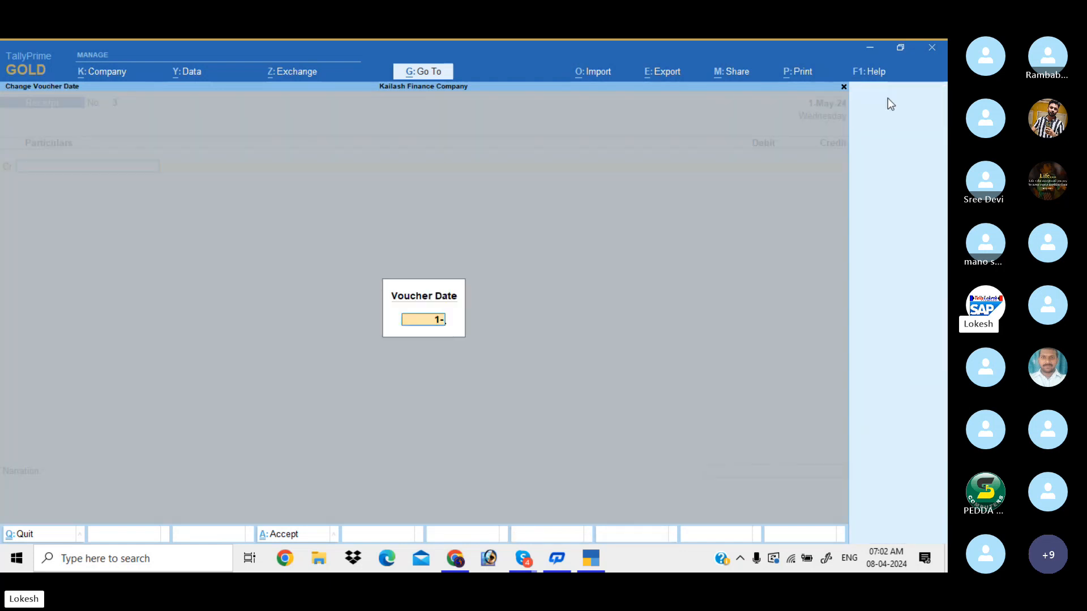
key("Return")
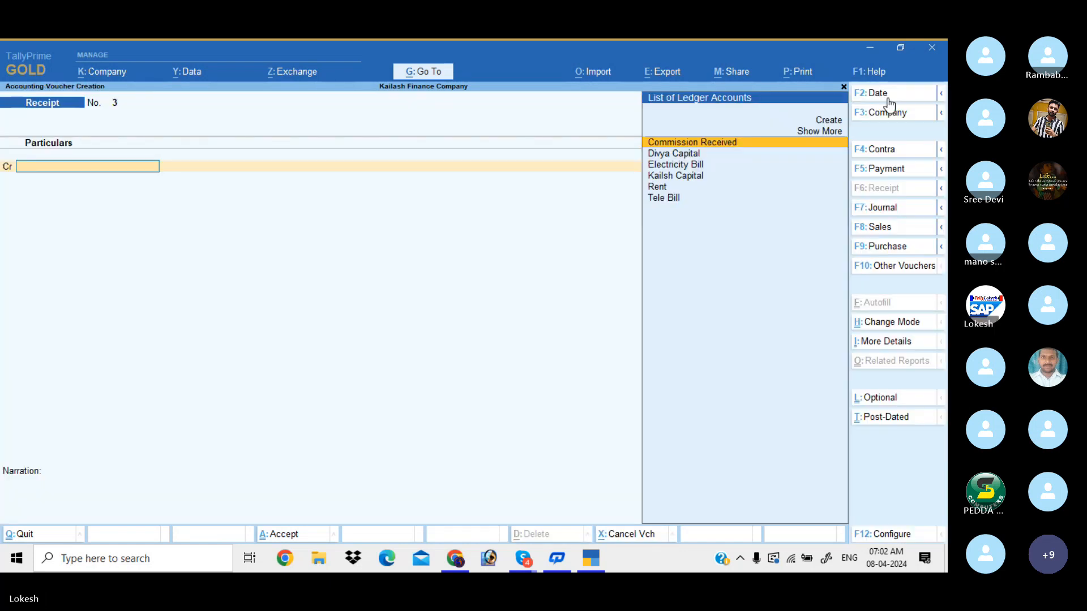
type("d")
key("Return")
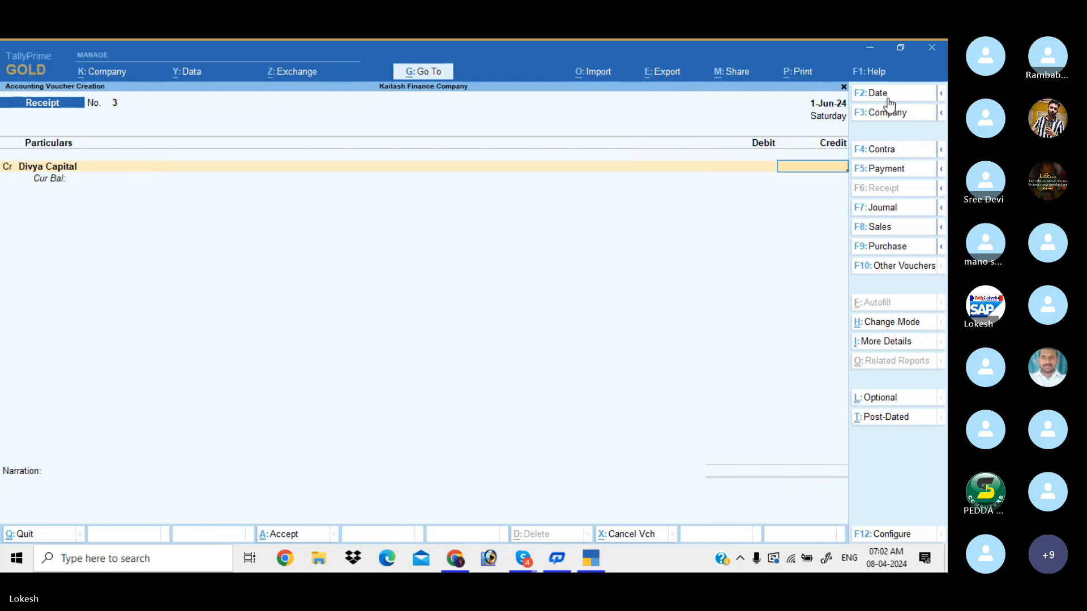
Step: Credit 4,00,000 to the other partner's capital ledger against Cash and save the receipt without a narration
type("4,00,000")
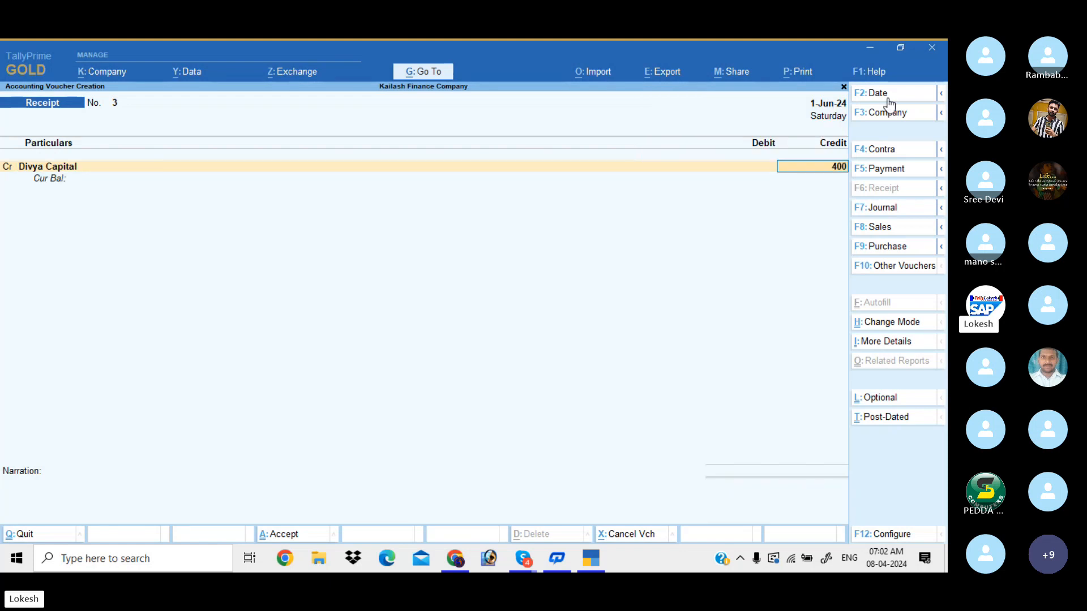
key("Return")
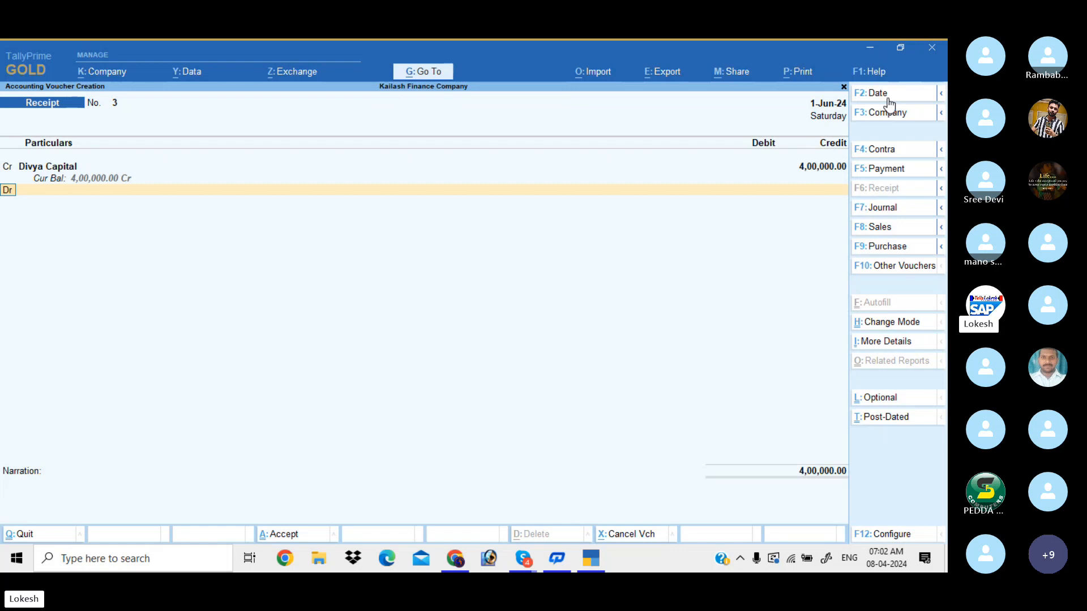
key("Return")
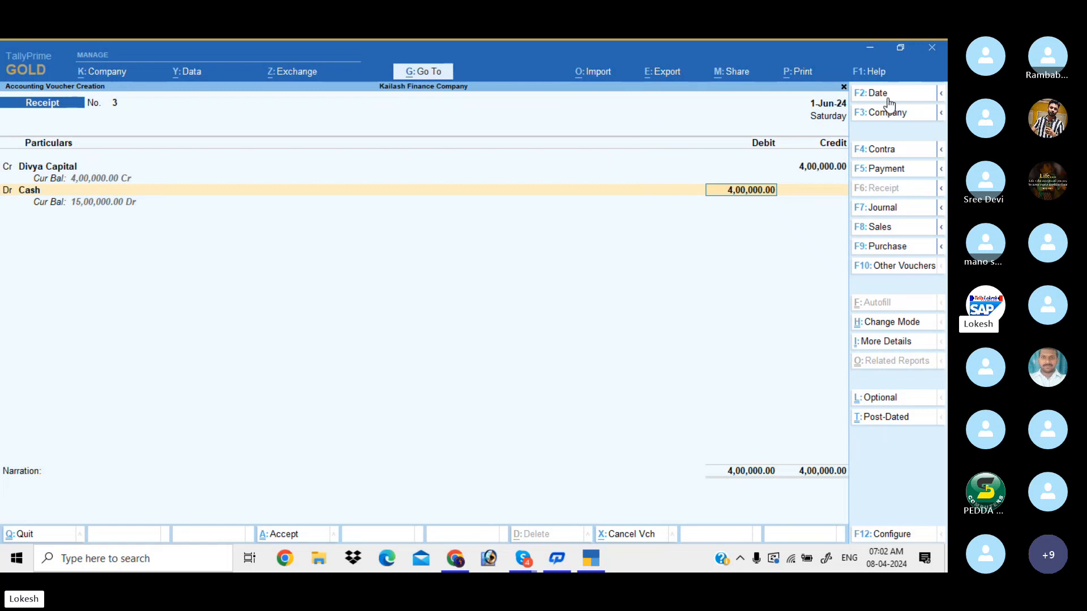
key("Return")
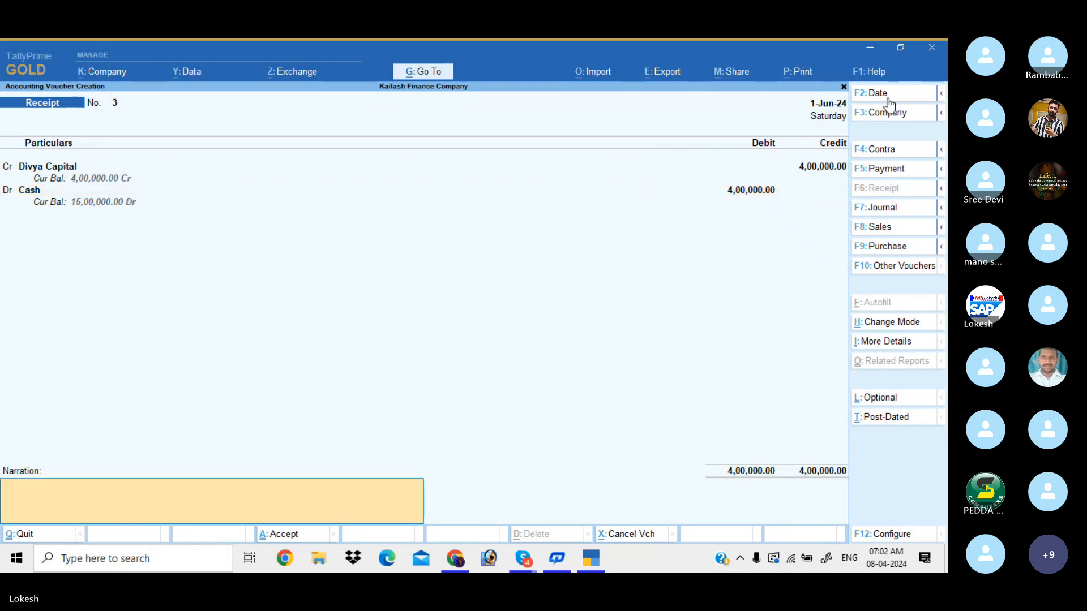
key("Return")
key("Return")
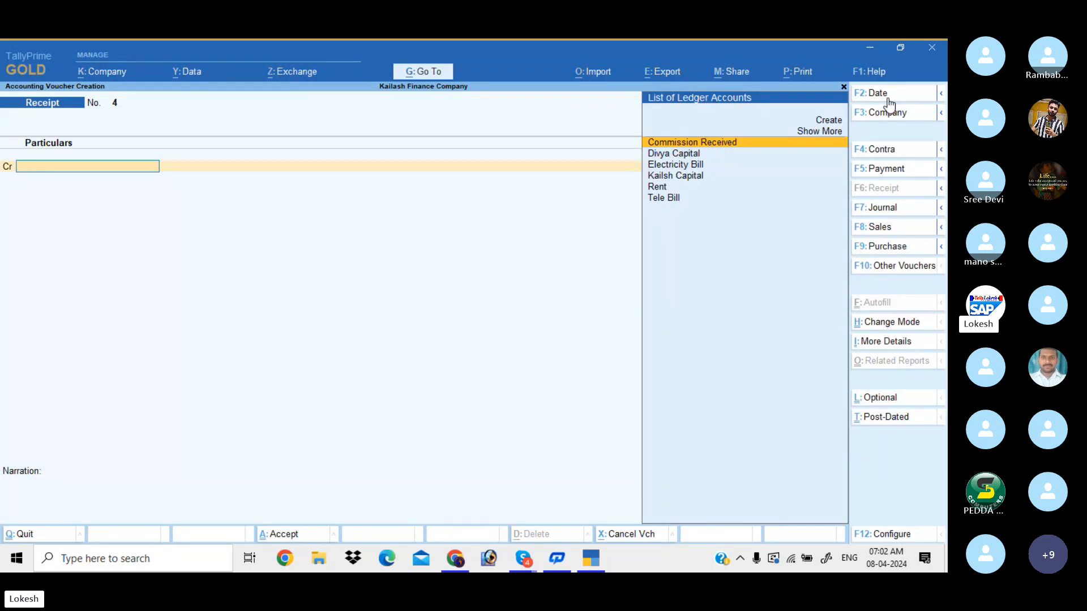
Step: Start a Payment voucher dated 1-6 and choose the company owner's capital ledger for the debit line
left_click(888, 168)
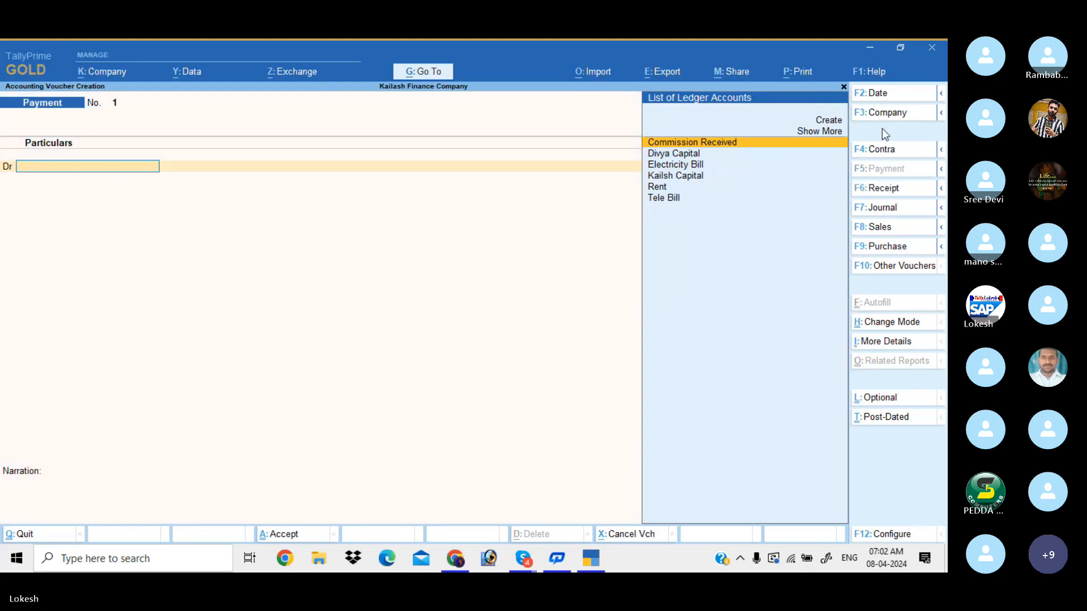
left_click(881, 95)
type("1-")
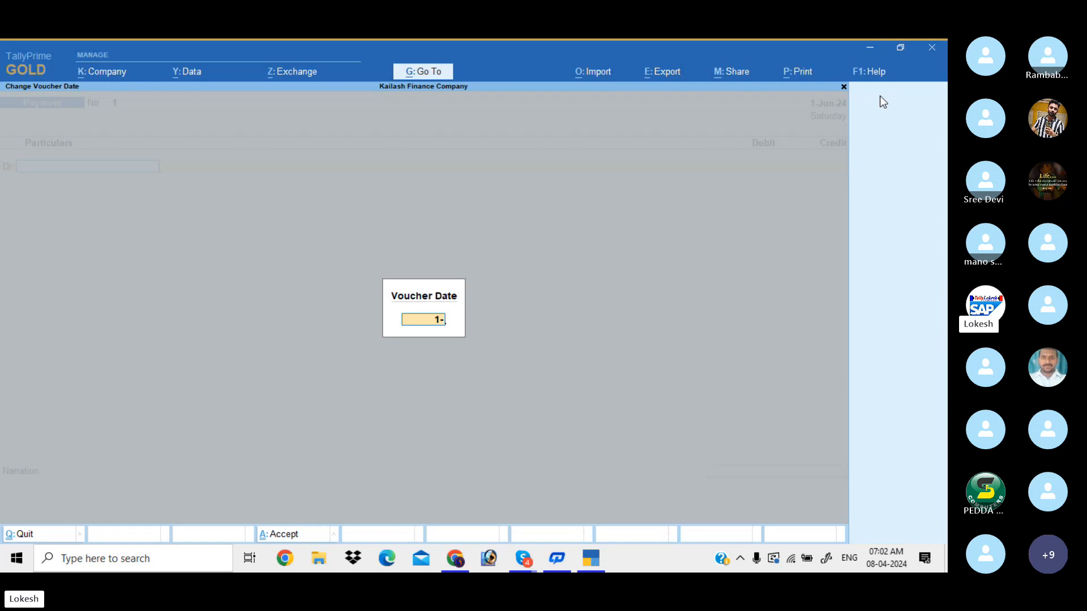
type("6")
key("Return")
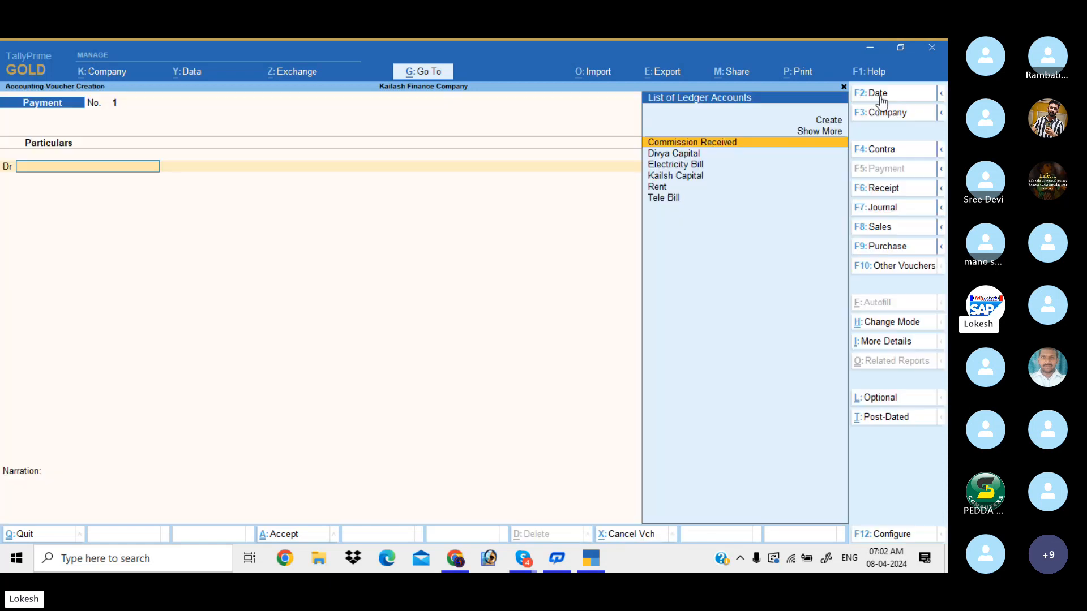
type("Ka")
key("Return")
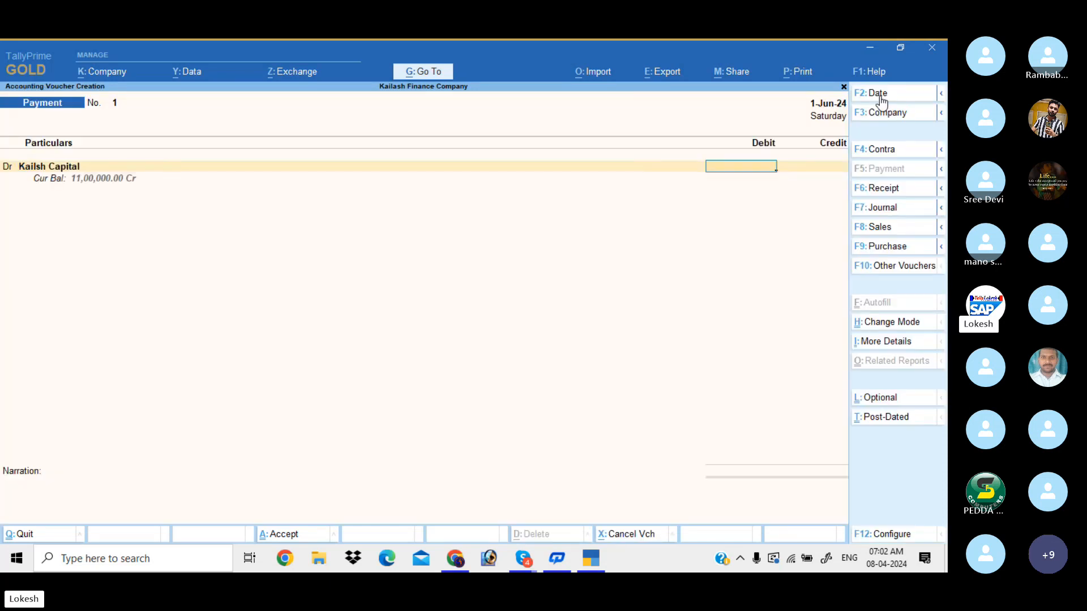
Step: Debit 200000 to the owner's capital ledger, credit Cash for the same amount, and save the payment without a narration
type("200000")
key("Return")
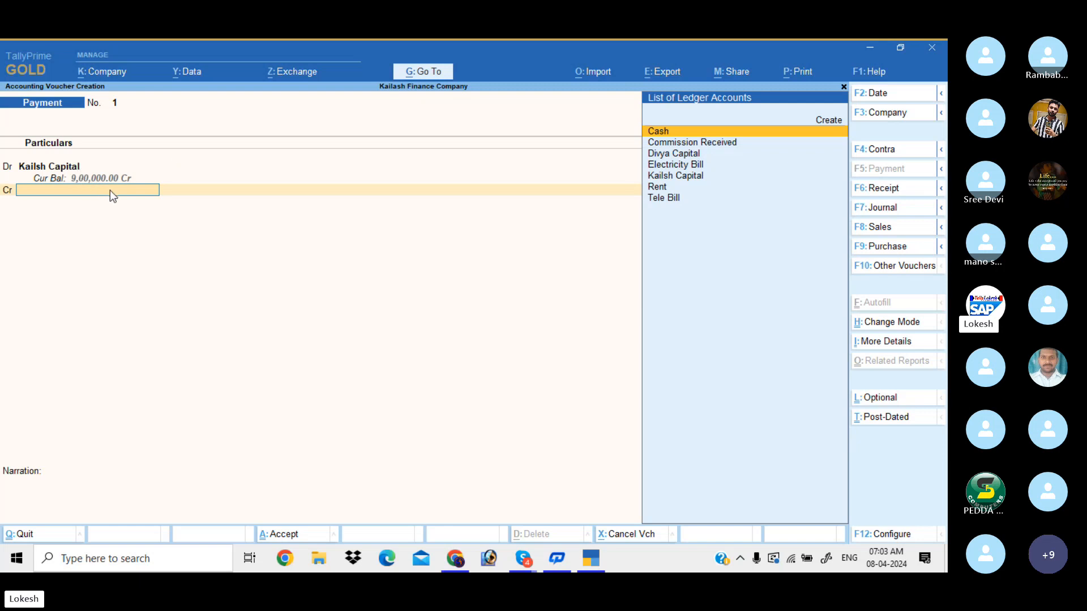
key("Return")
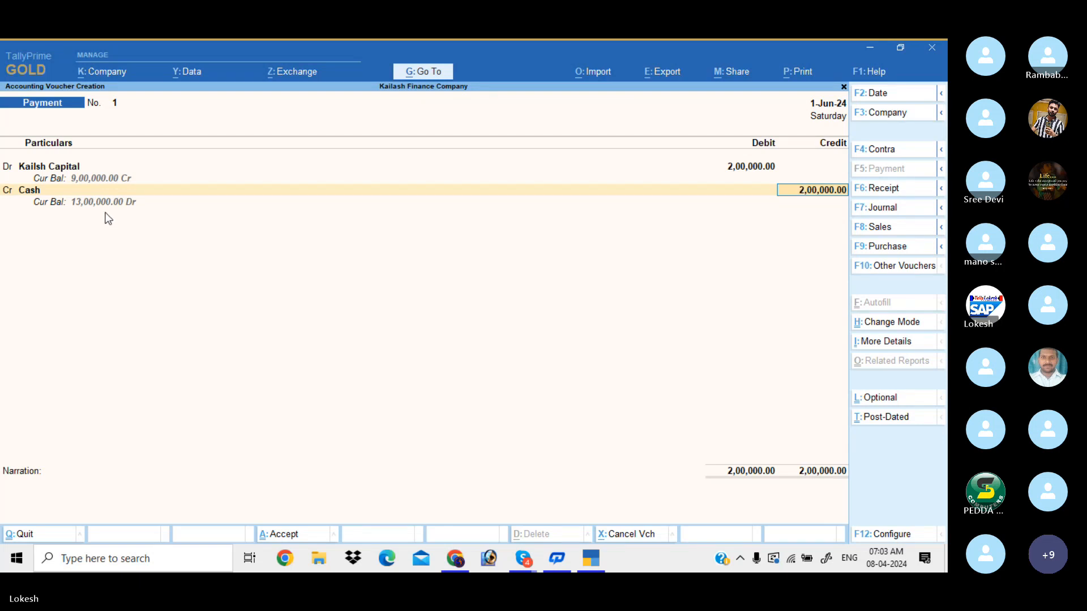
key("Return")
key("Return")
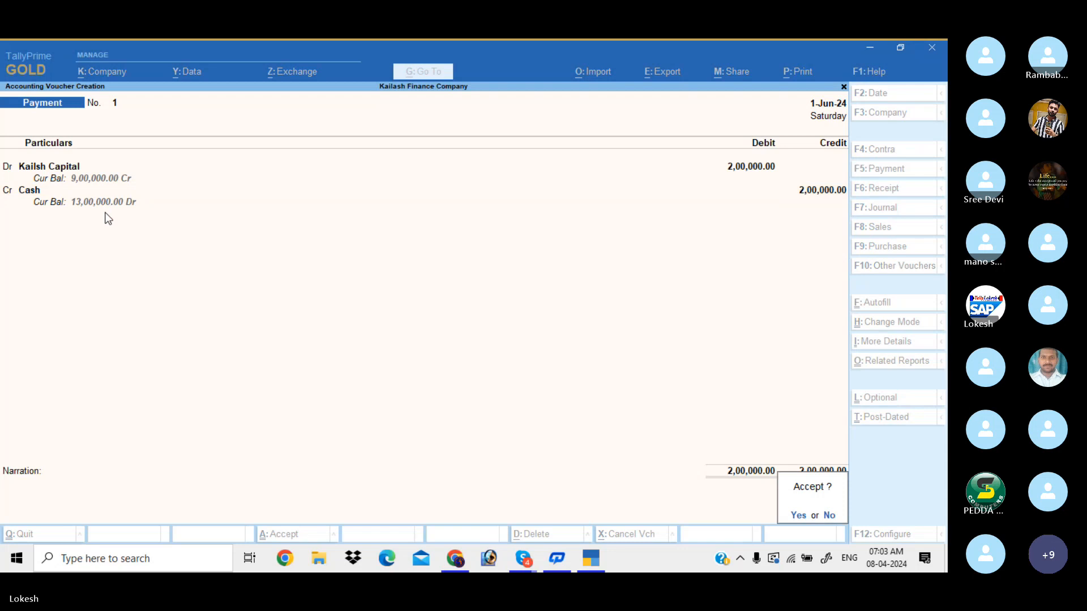
key("Return")
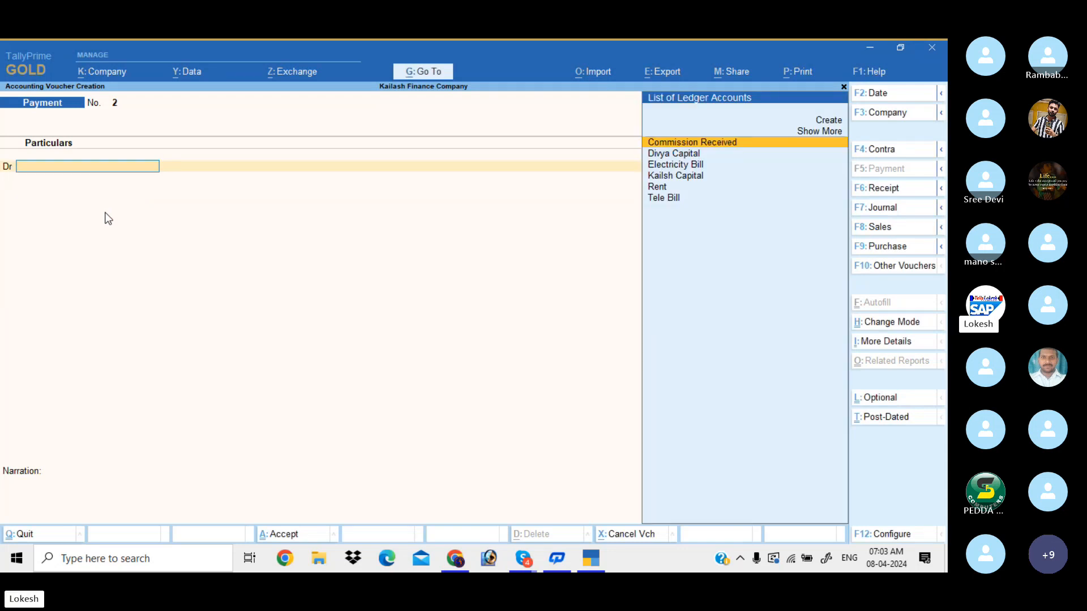
Step: Start a Receipt voucher dated 1-Jul-24 and choose the other partner's capital ledger for the credit line
left_click(890, 196)
left_click(900, 97)
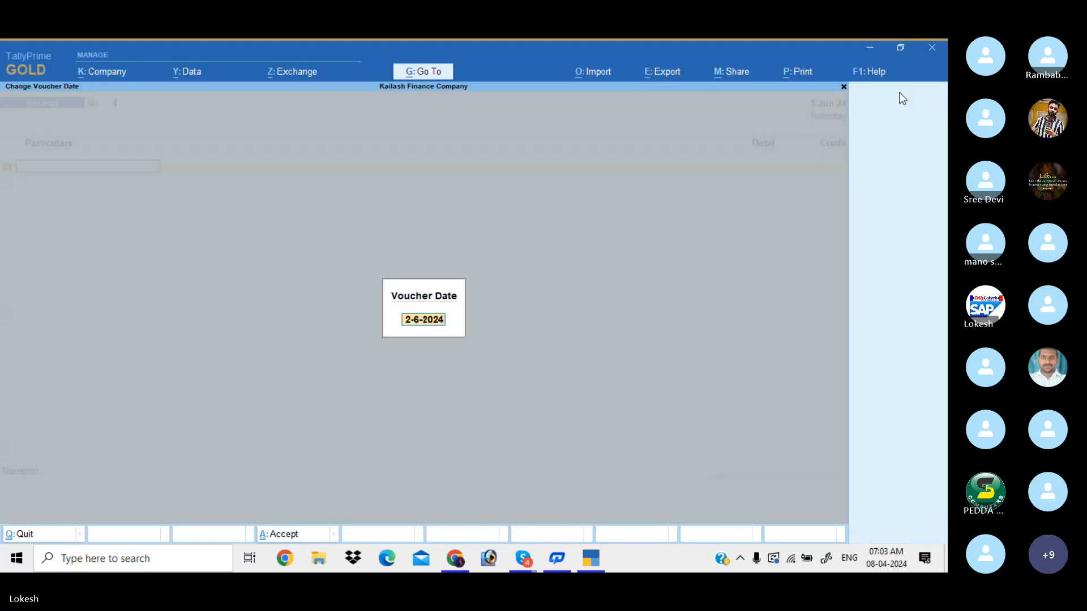
type("5.6")
key("Return")
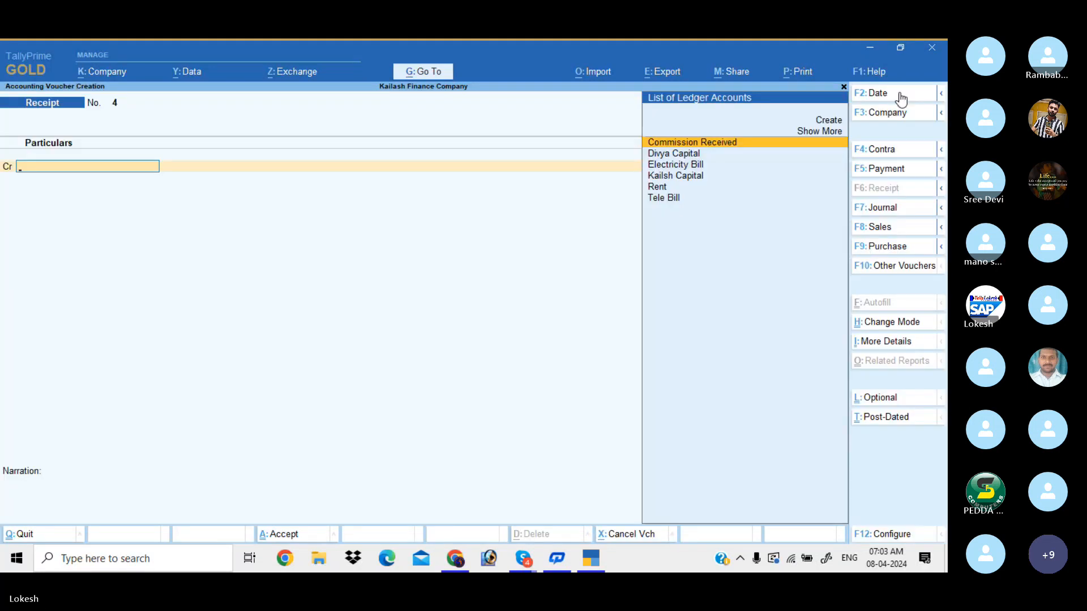
key("Down")
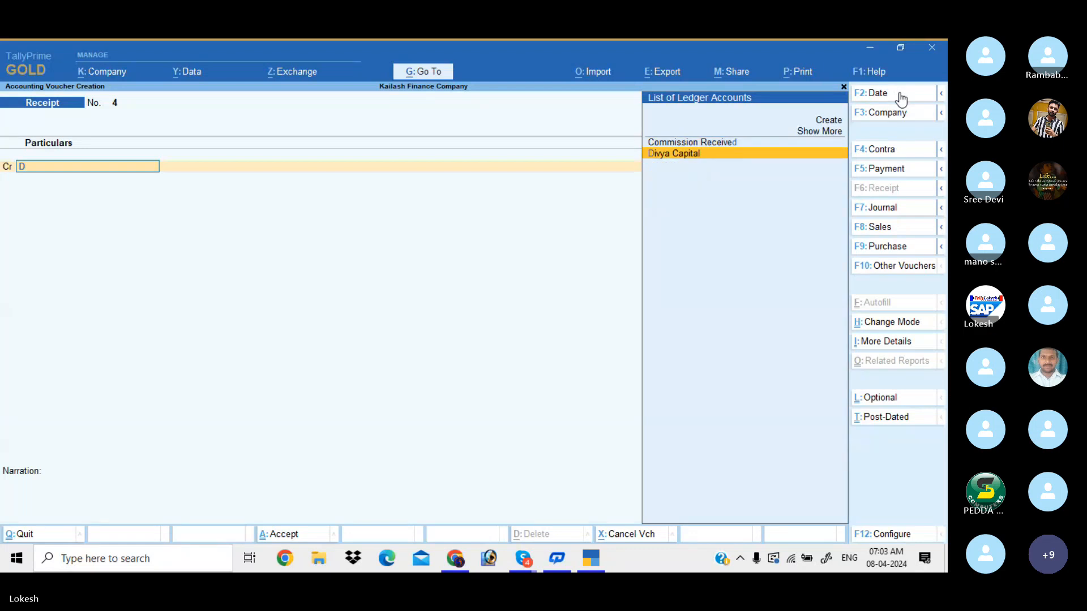
key("Return")
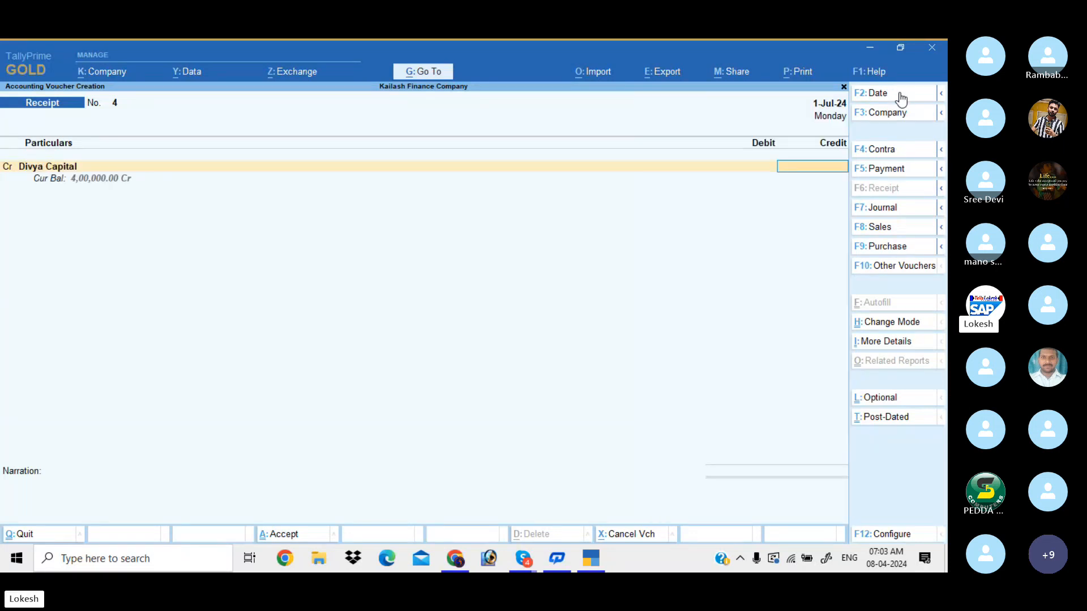
Step: Credit 1,00,000 to the other partner's capital ledger, debit Cash for the same amount, and save the receipt without a narration
type("1,00,000")
key("Return")
key("Return")
key("Return")
key("Return")
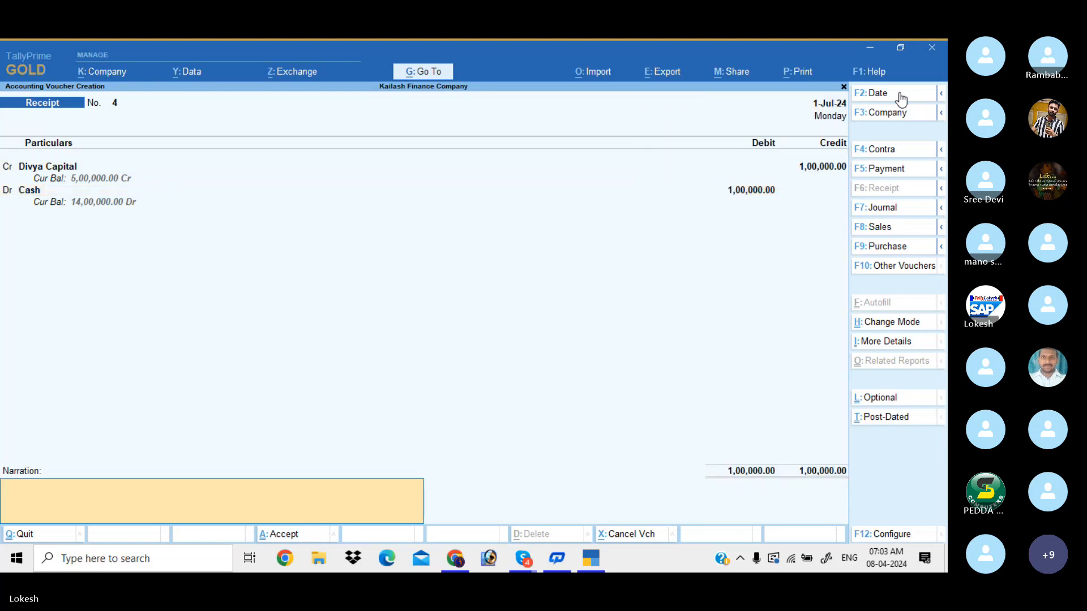
key("Return")
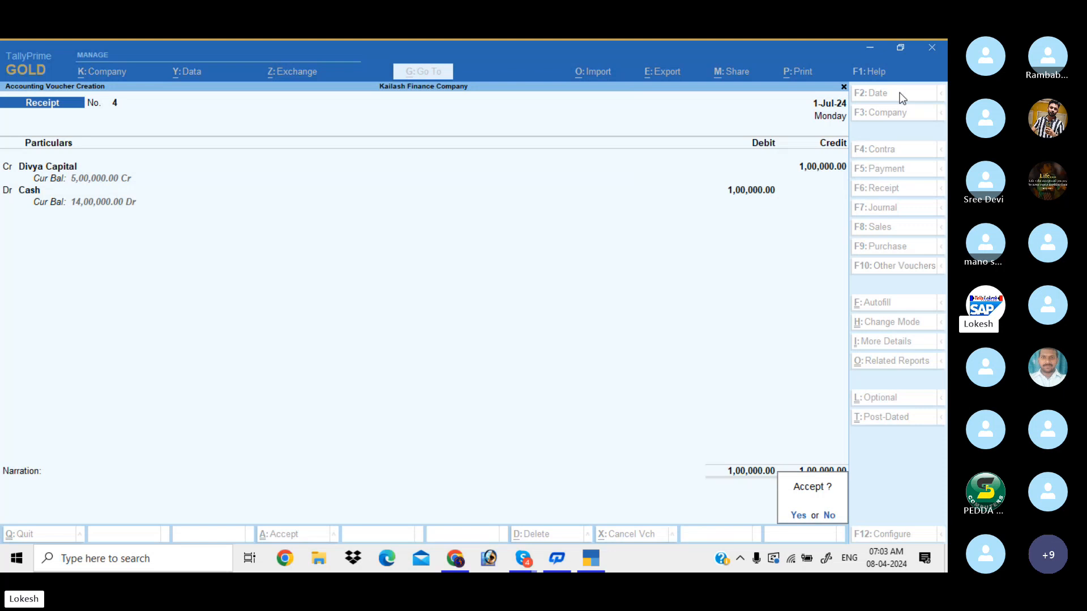
key("Return")
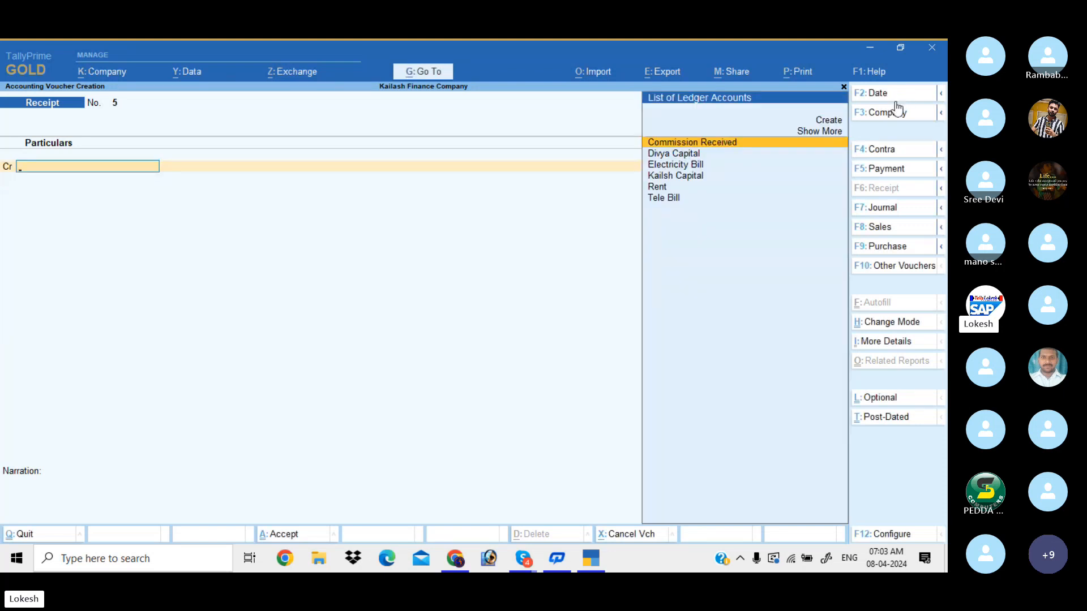
Step: Start a Payment voucher dated 1-Aug-24 and choose the other partner's capital ledger for the debit line
left_click(894, 168)
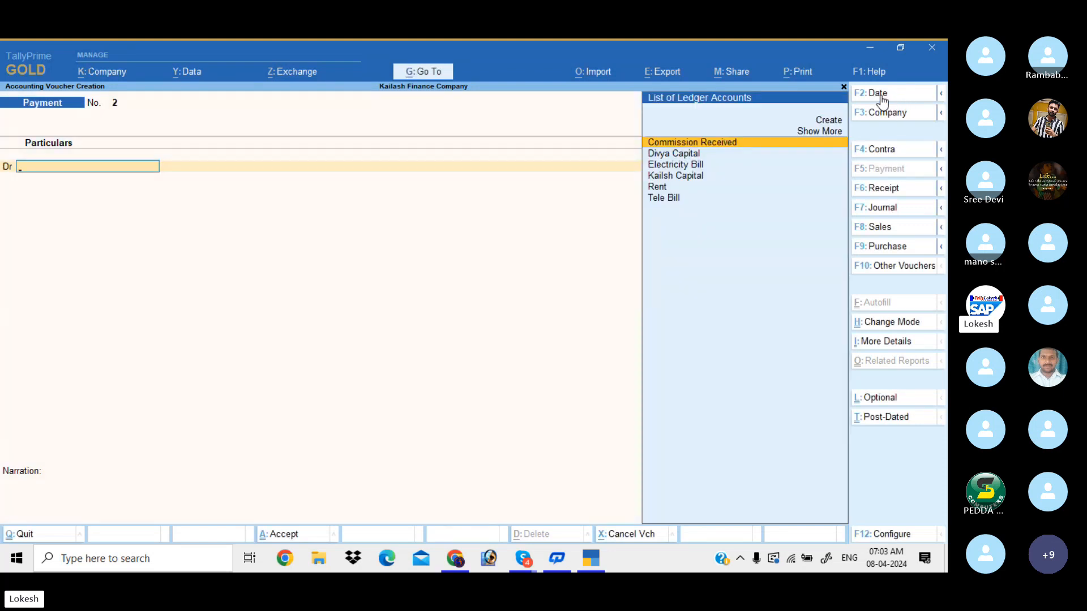
left_click(878, 95)
type("1-8")
key("Return")
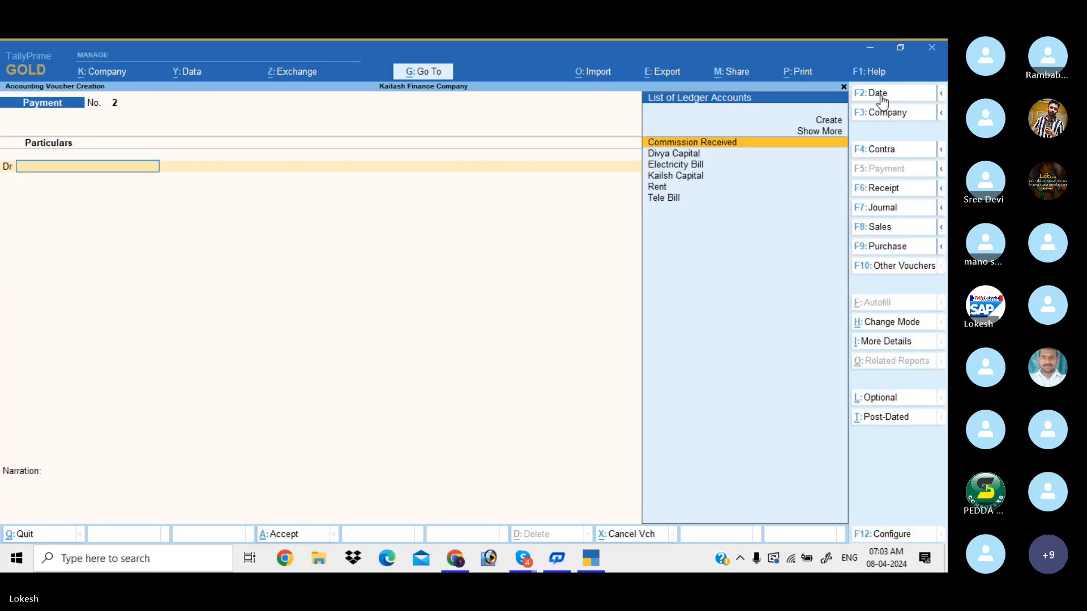
type("d")
key("Return")
Step: Debit 1,00,000 to the other partner's capital ledger, credit Cash for the same amount, and save the payment without a narration
type("100000")
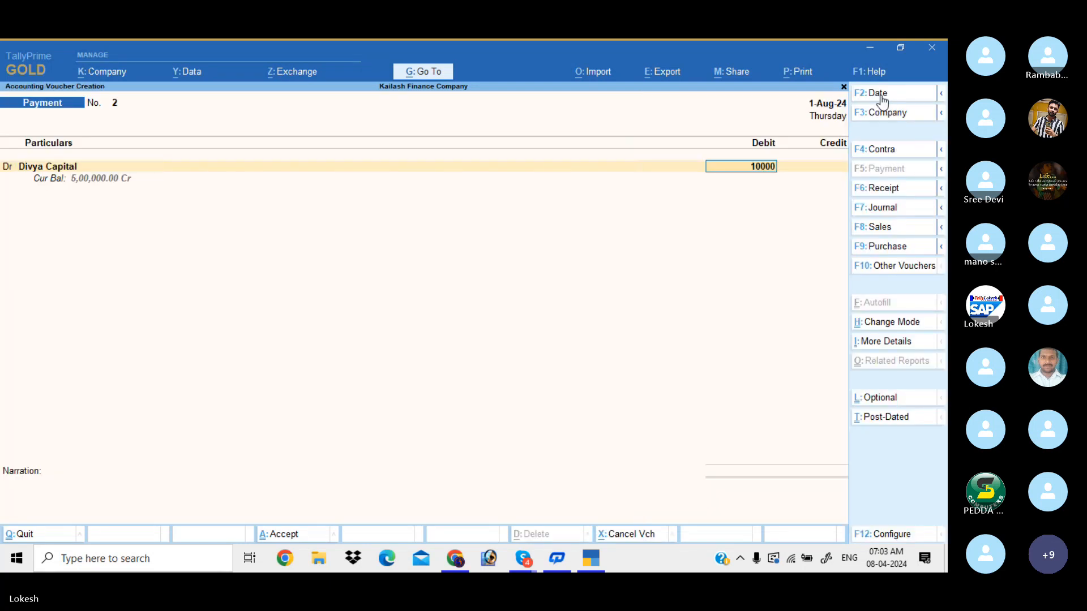
key("Return")
key("Return")
key("Return")
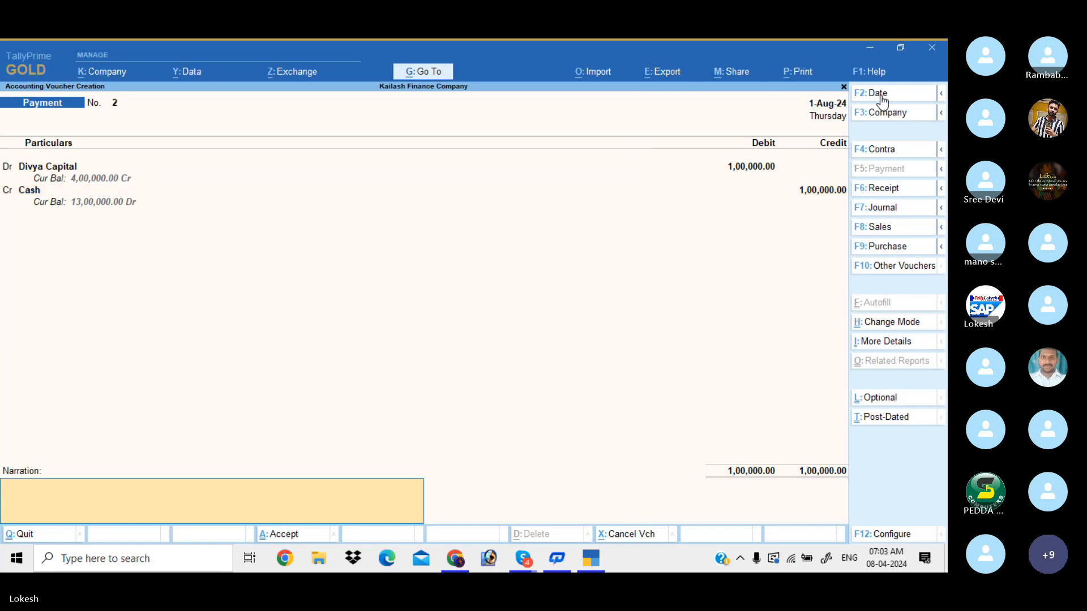
key("Return")
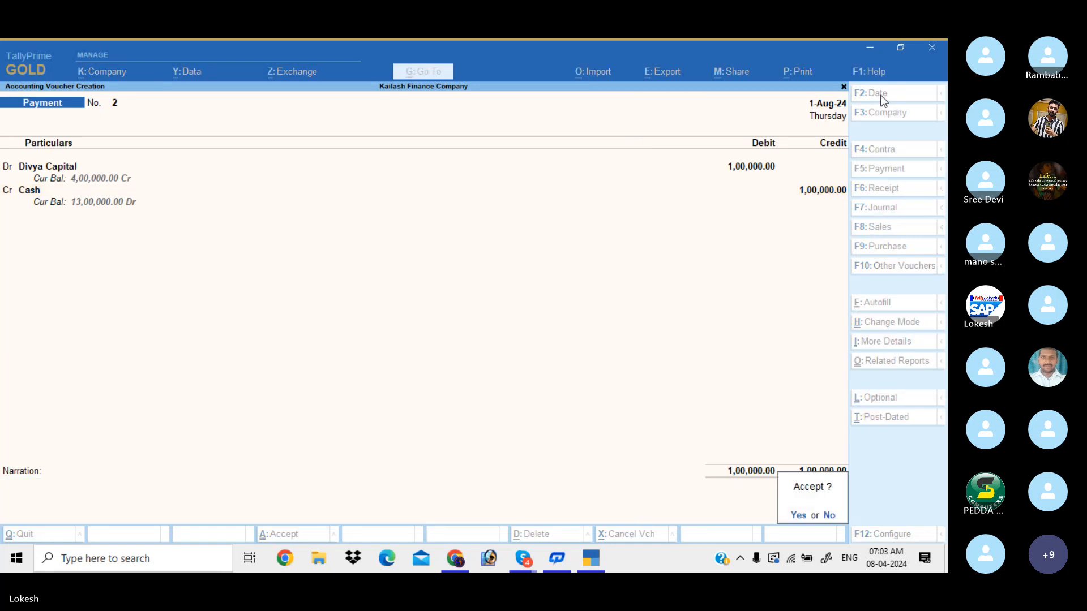
key("Return")
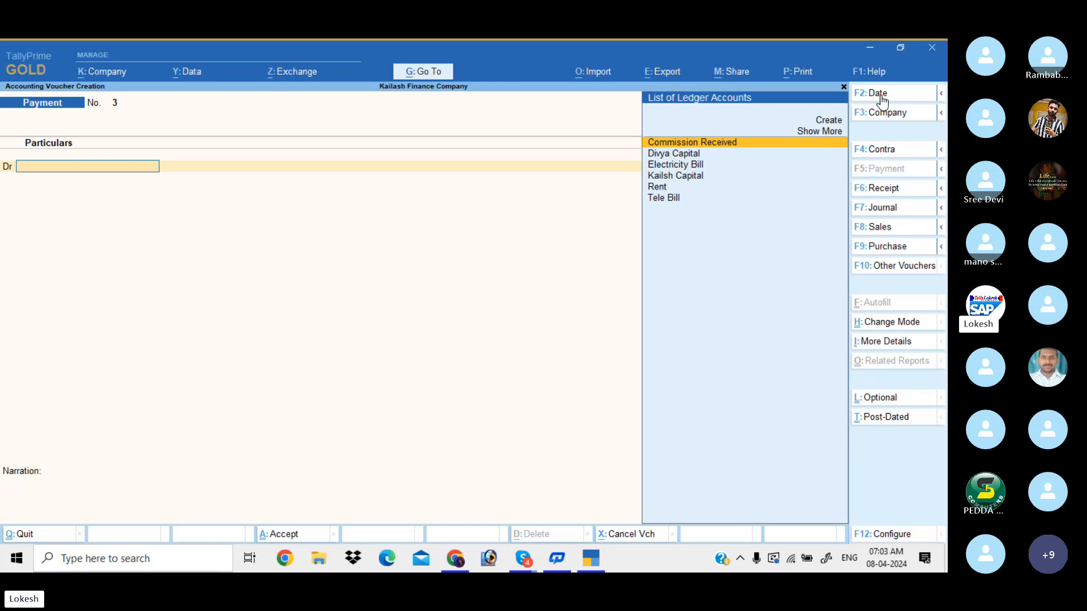
Step: Start a Receipt voucher dated 2-Aug-24 and choose the company owner's capital ledger for the credit line
left_click(876, 189)
left_click(886, 96)
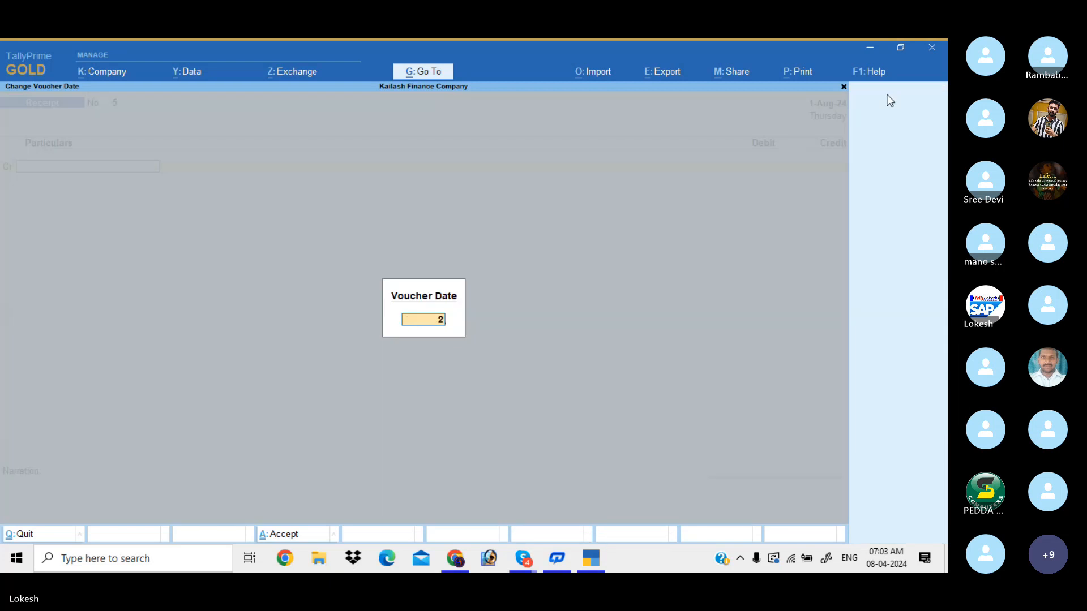
type("3-4")
key("Return")
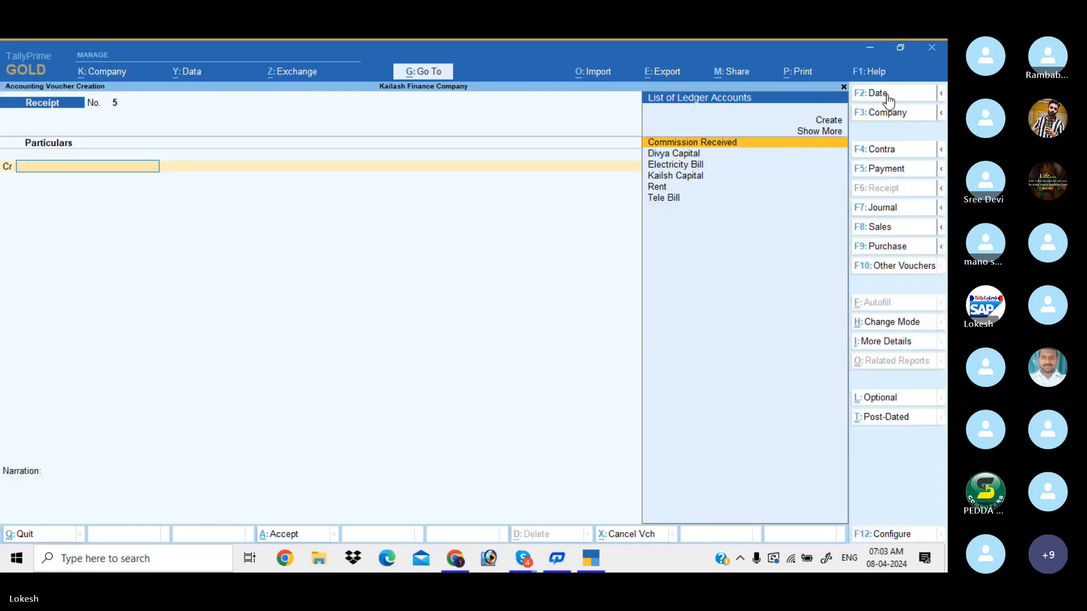
type("k")
key("Return")
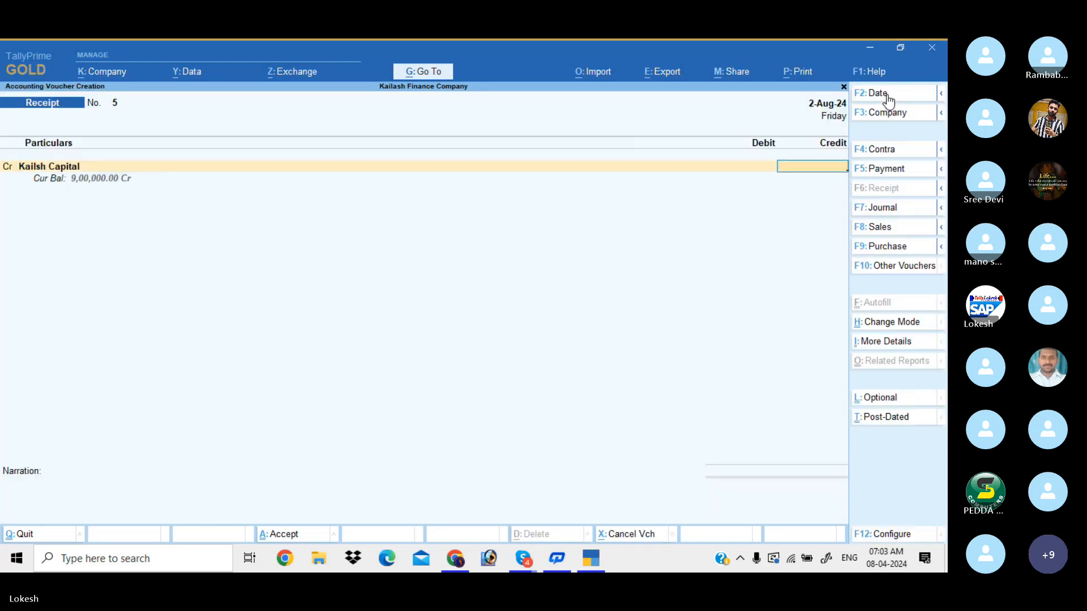
Step: Credit 2,00,000 to the owner's capital ledger, debit Cash for the same amount, and save the receipt without a narration
type("200000")
key("Return")
key("Return")
key("Return")
key("Return")
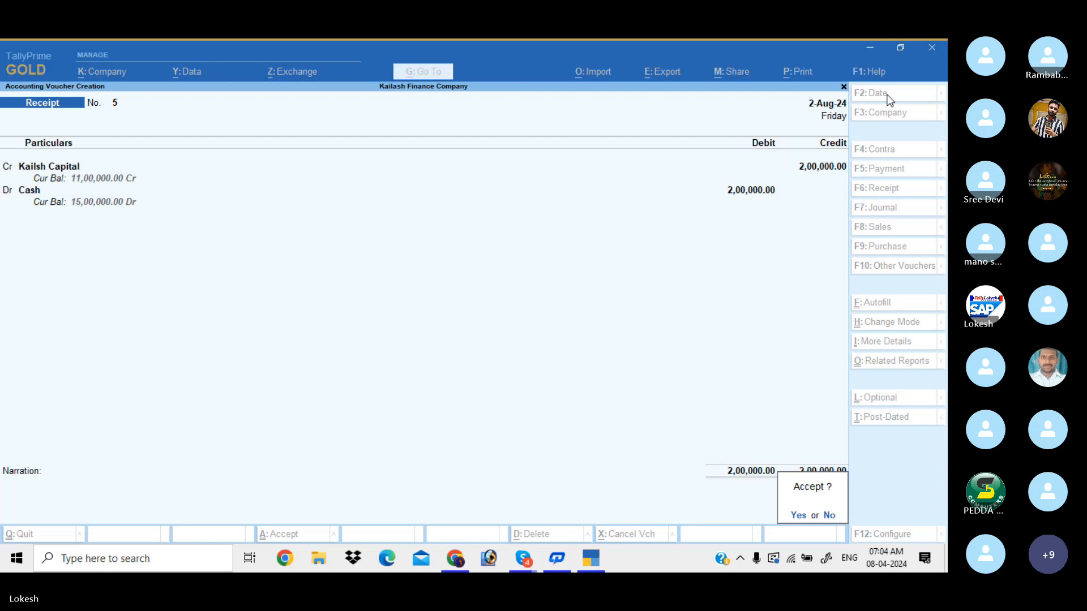
key("Return")
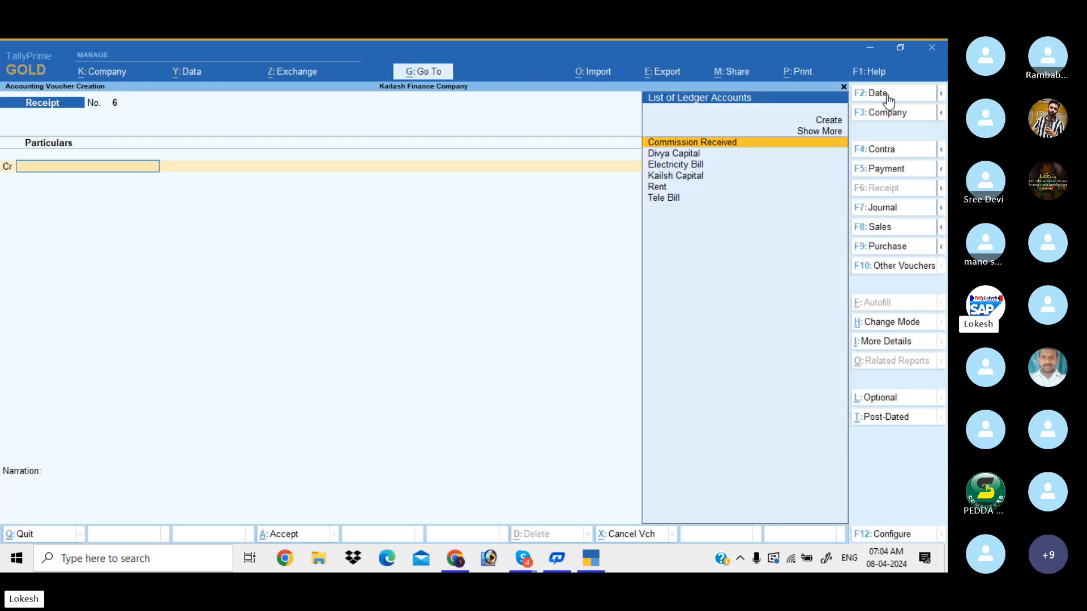
Step: Date the new receipt 2-Sep-24 and choose the other partner's capital ledger for the credit line
left_click(887, 97)
type("2-")
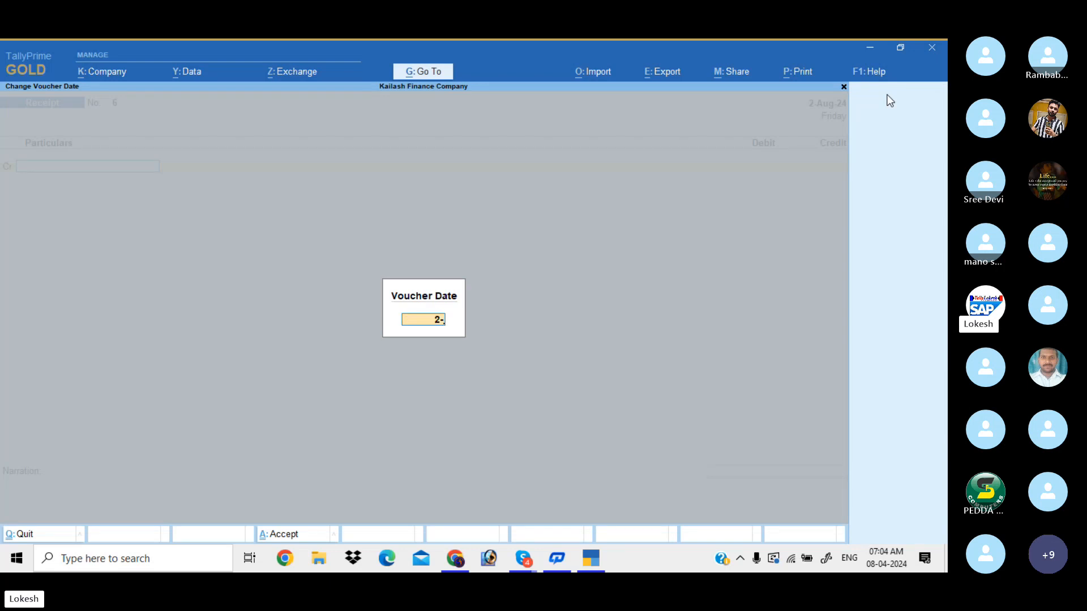
type("8")
key("Return")
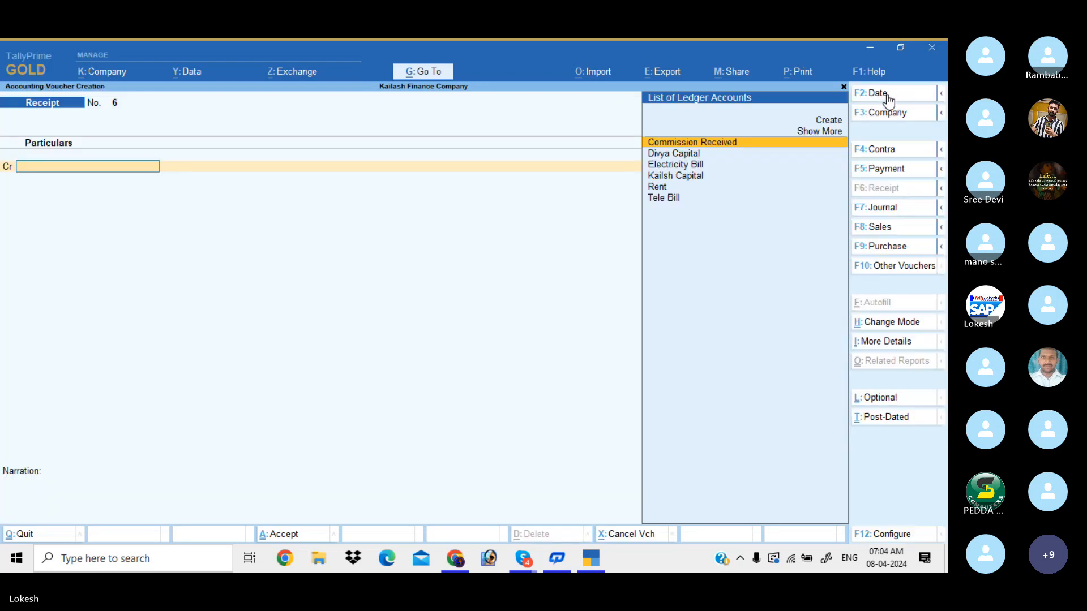
type("d")
key("Return")
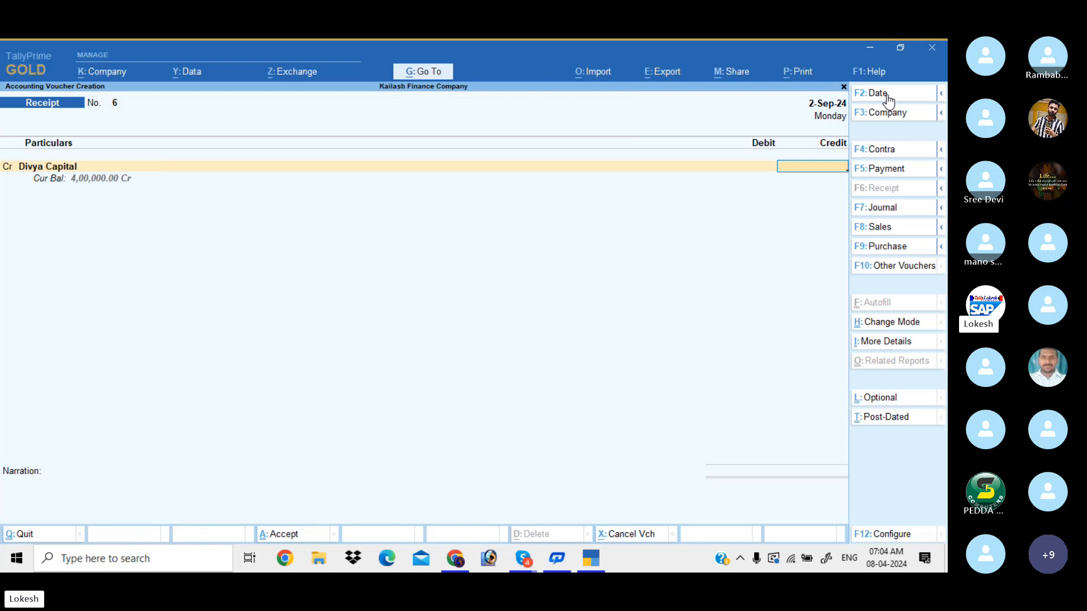
Step: Credit 6,00,000 to the other partner's capital ledger, debit Cash for the same amount, and save the receipt without a narration
type("600000")
key("Return")
key("Return")
key("Return")
key("Return")
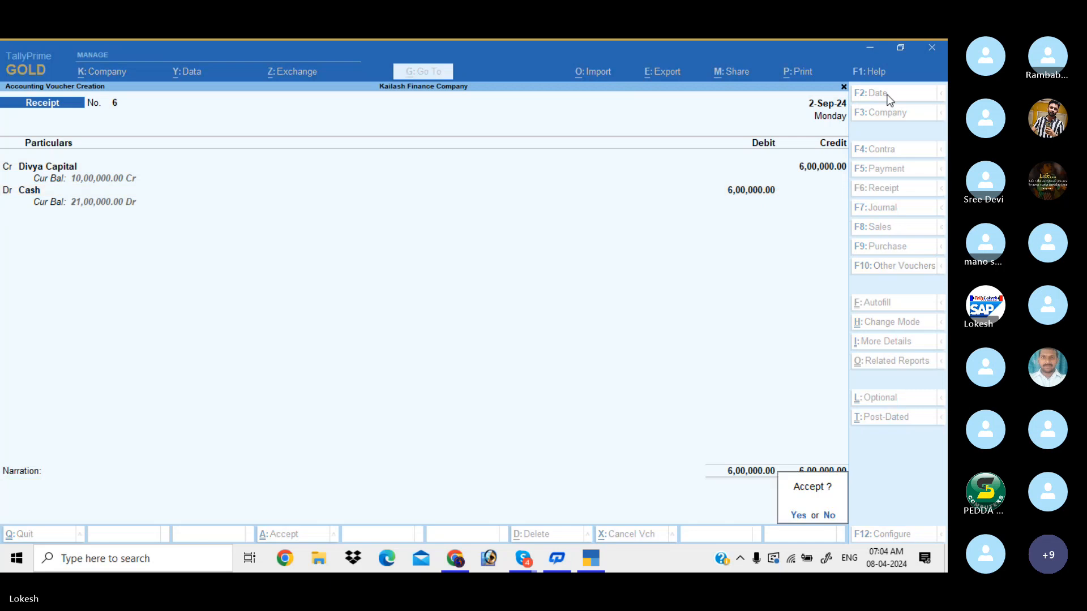
key("Return")
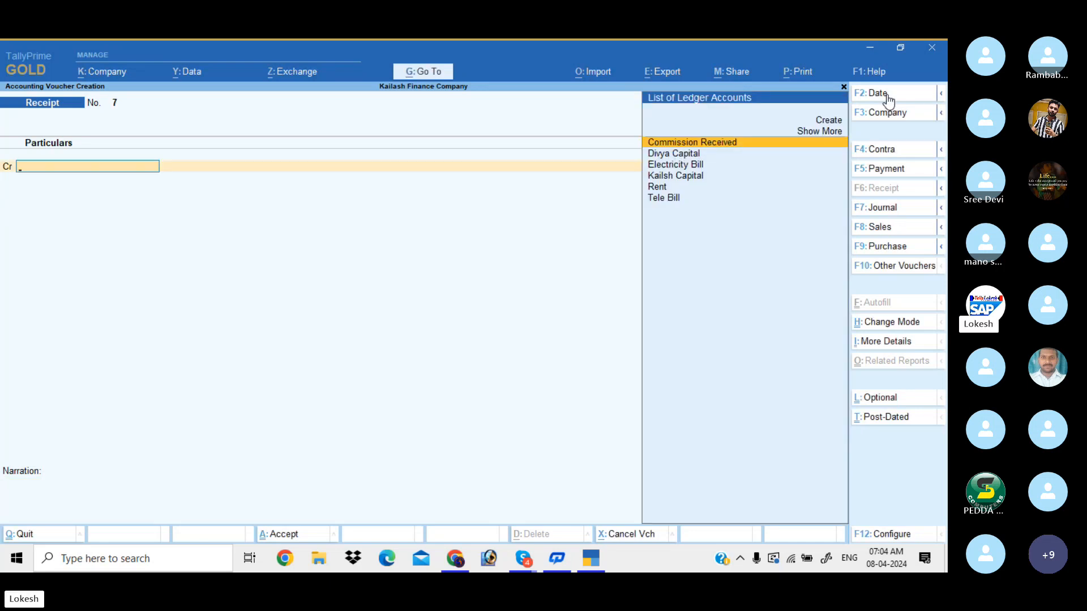
Step: Start a Payment voucher dated 1-Oct-24 and choose the company owner's capital ledger for the debit line
left_click(900, 166)
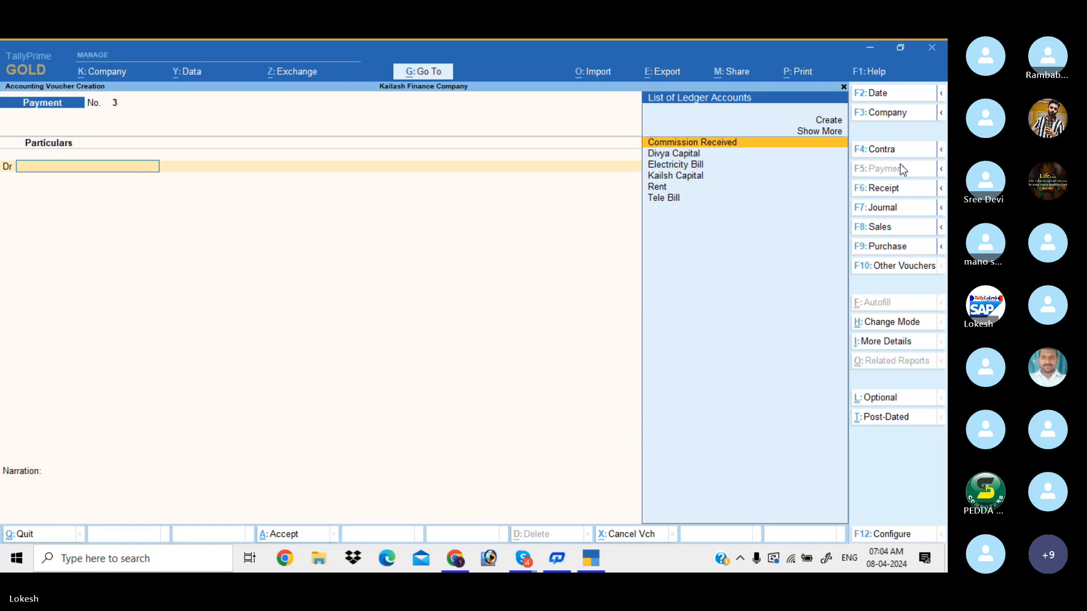
left_click(893, 96)
type("1-10")
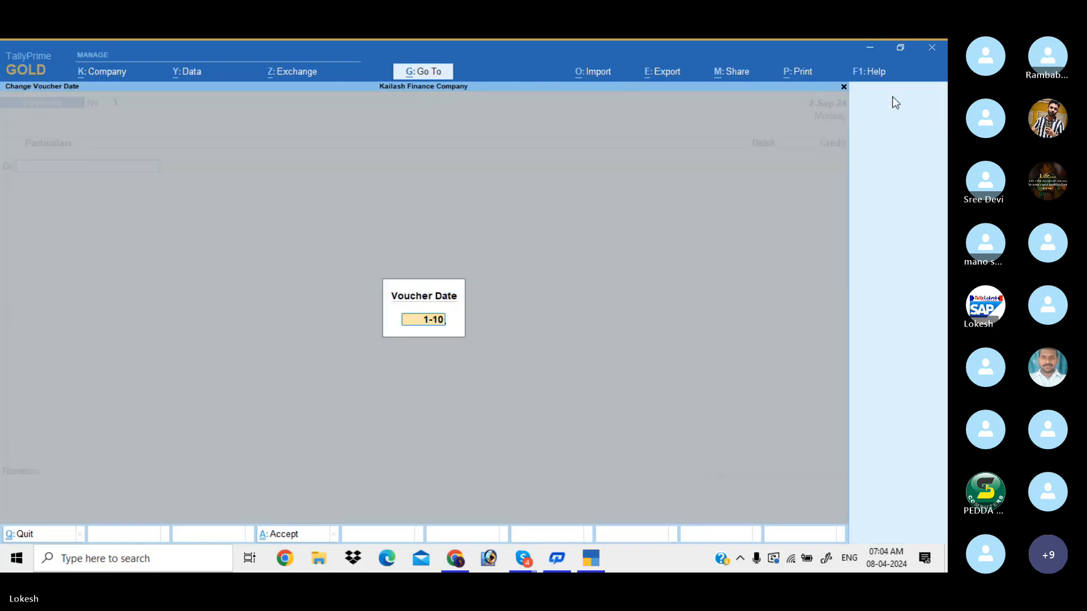
key("Return")
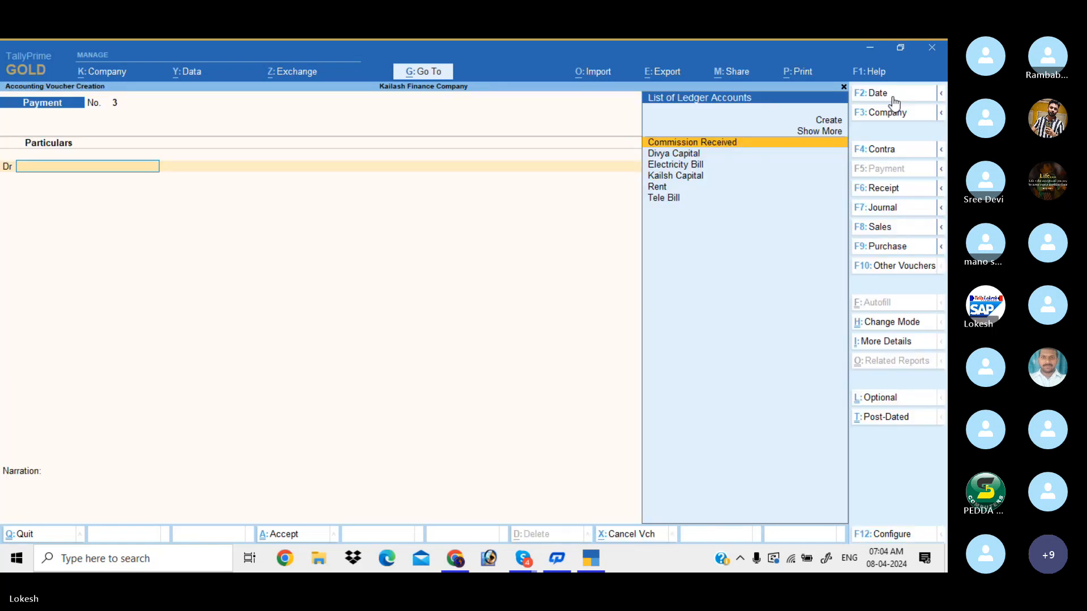
type("k")
key("Return")
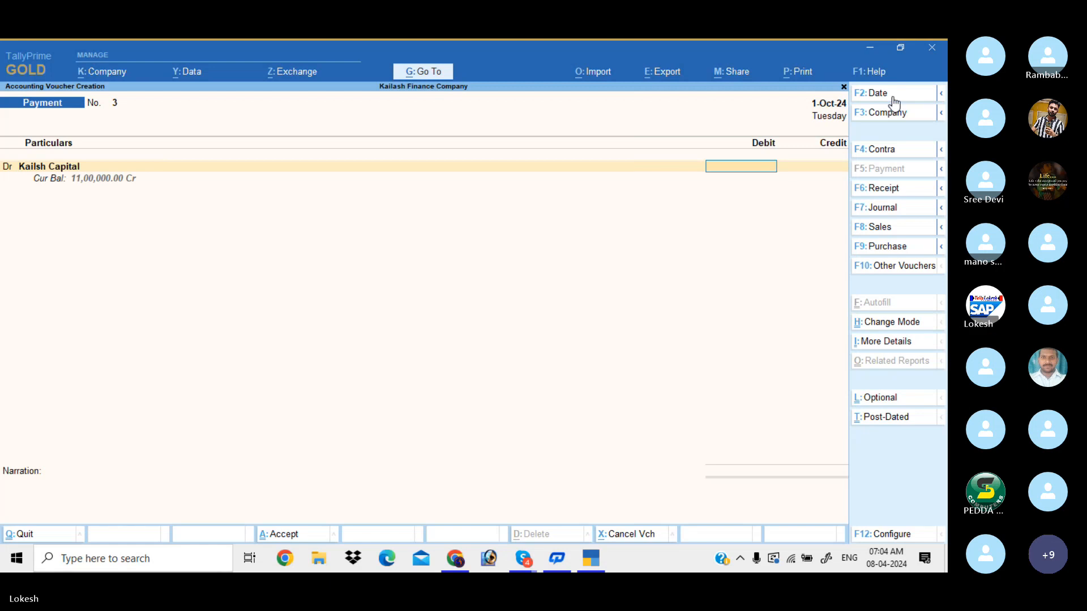
Step: Debit 3,00,000 to the owner's capital ledger, credit Cash for the same amount, and save the payment without a narration
type("300000")
key("Return")
key("Return")
key("Return")
key("Return")
key("Return")
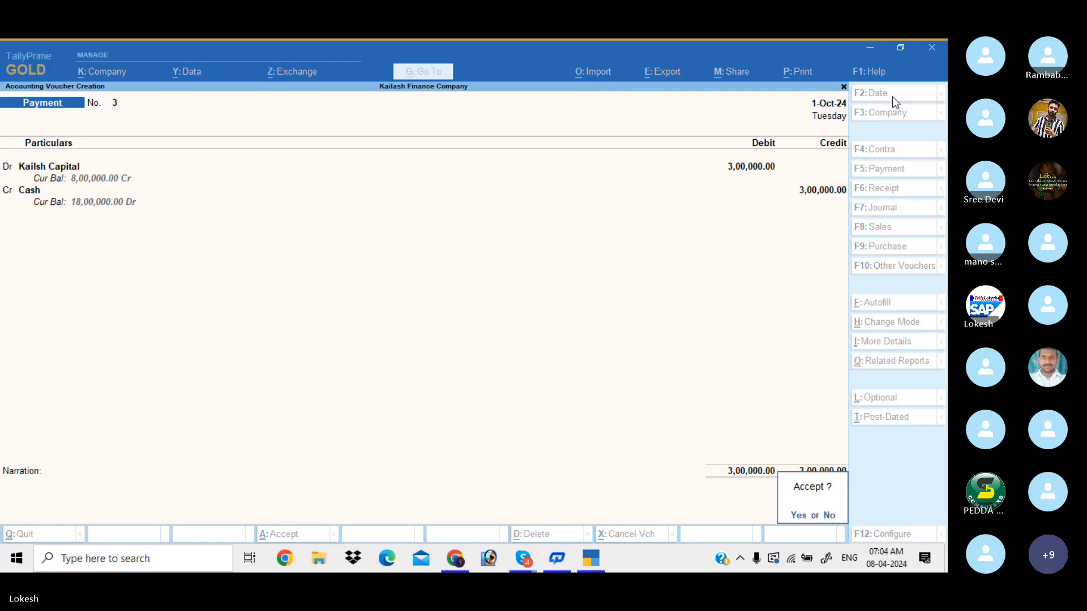
key("Return")
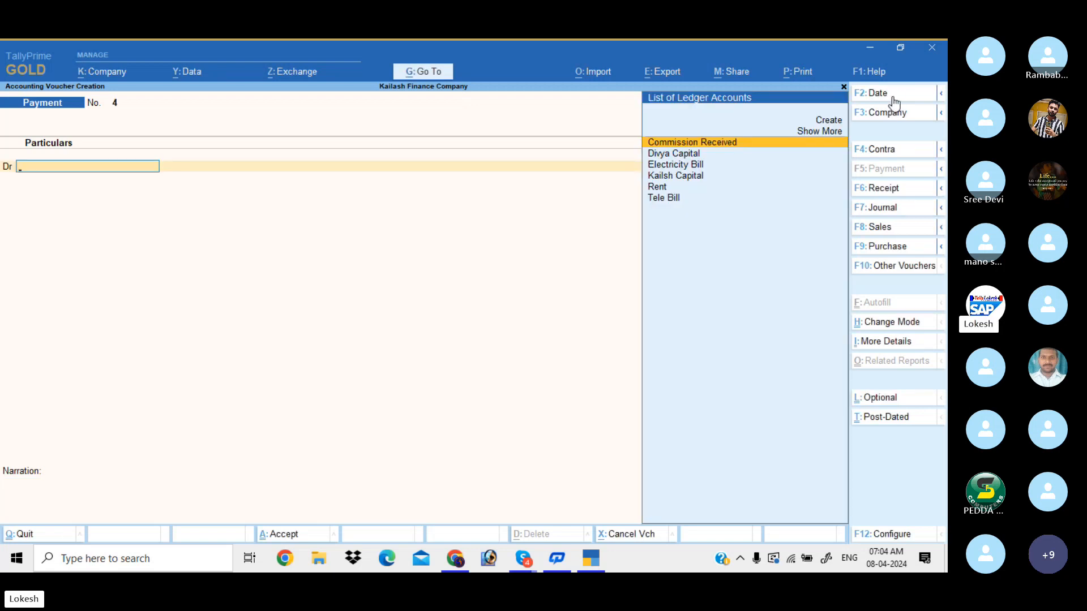
Step: Start a Receipt voucher dated 1-Nov-24 and choose the other partner's capital ledger for the credit line
left_click(904, 190)
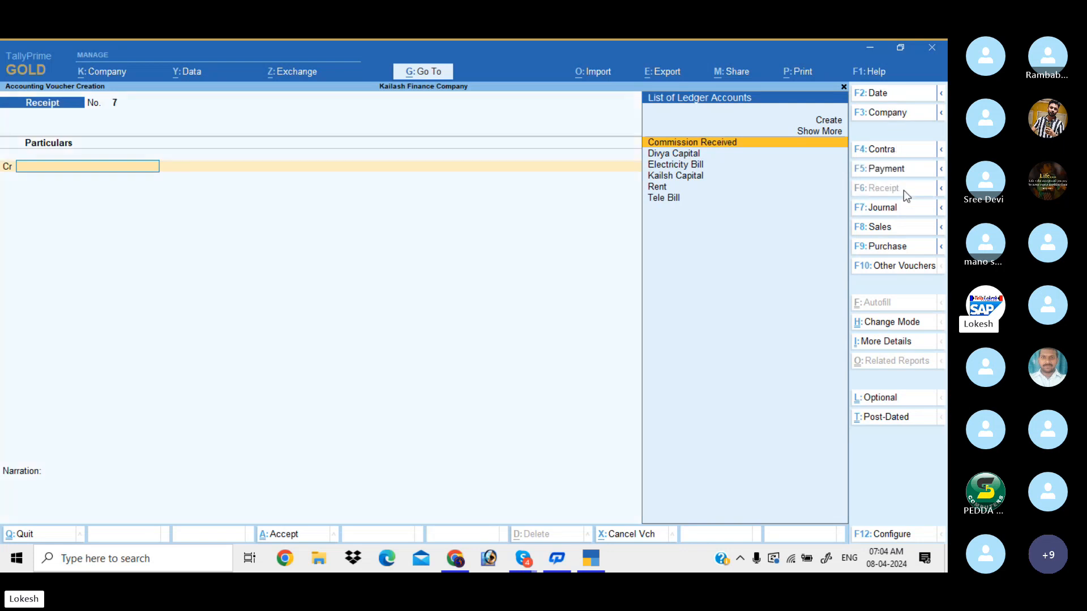
left_click(889, 99)
type("1")
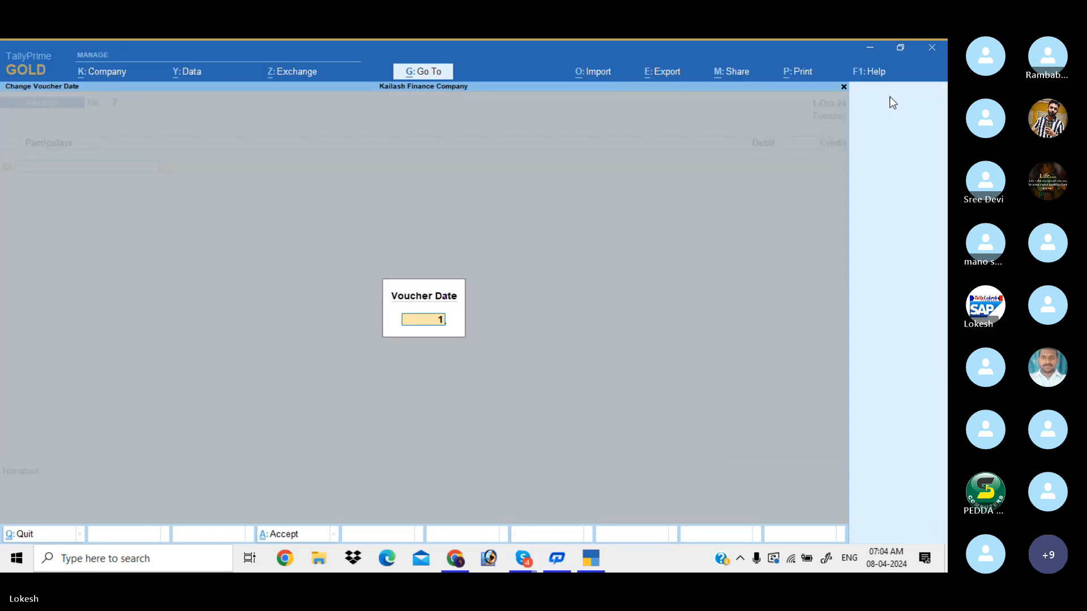
type("-11")
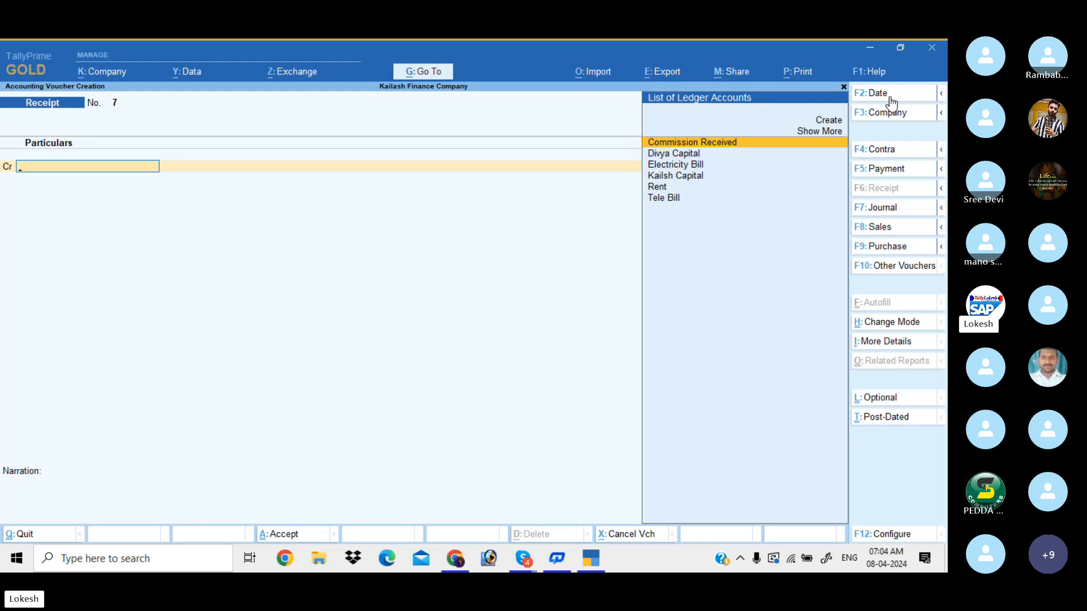
type("Divya Capital")
key("Return")
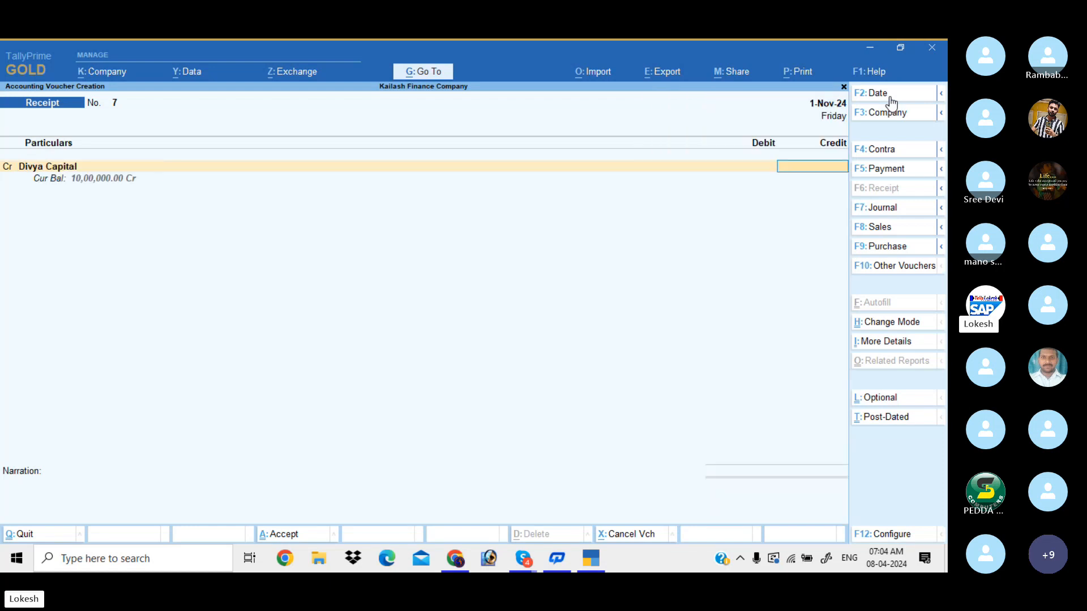
Step: Credit 1,00,000 to the other partner's capital ledger, debit Cash for the same amount, and save the receipt without a narration
type("200")
key("BackSpace")
key("BackSpace")
key("BackSpace")
type("100000")
key("Return")
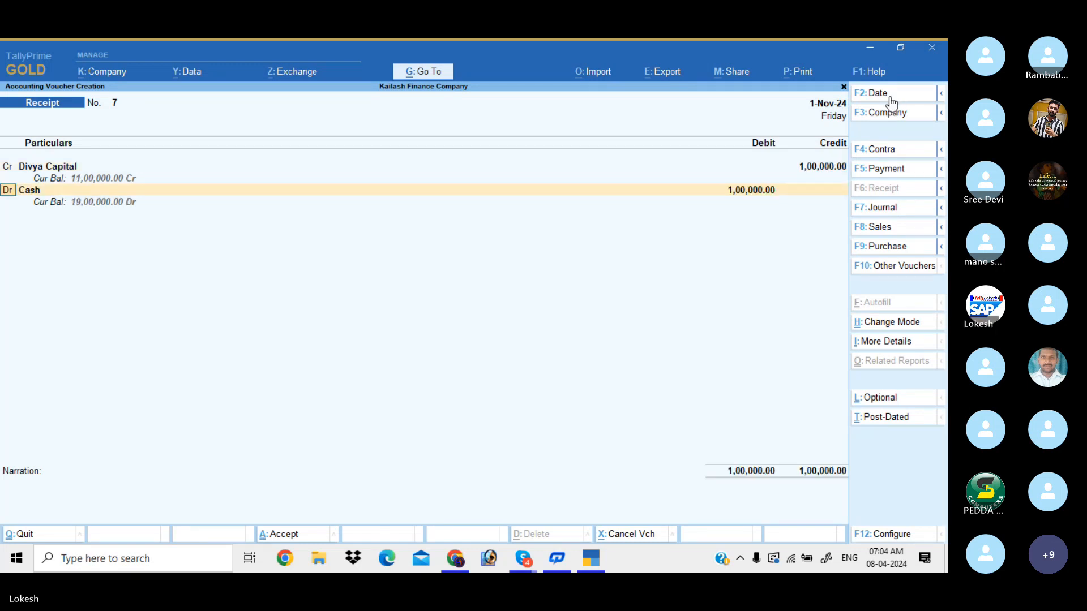
key("Return")
key("Return")
key("Return")
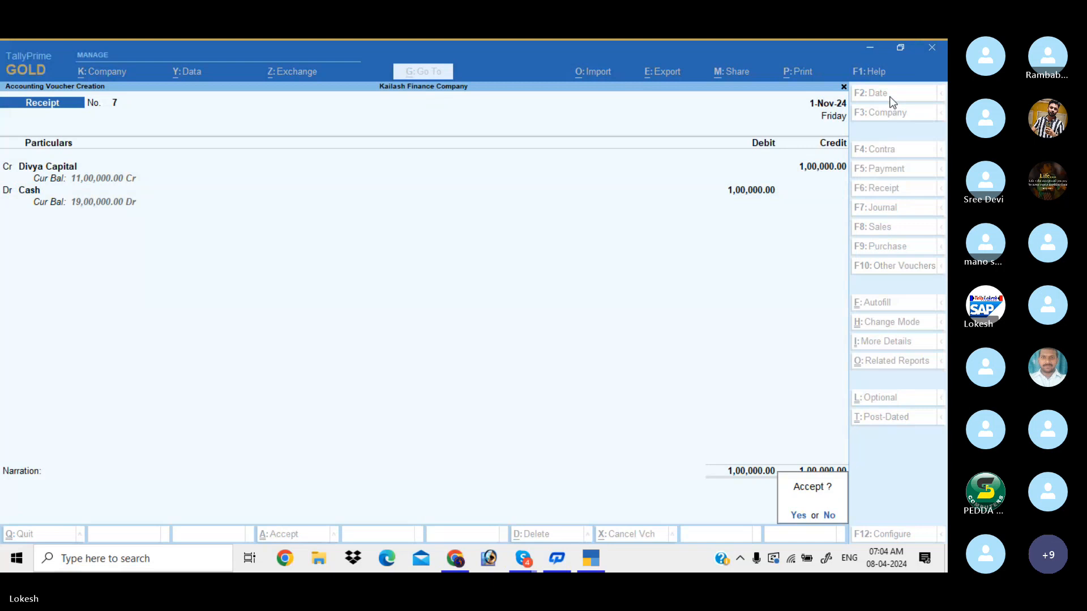
key("Return")
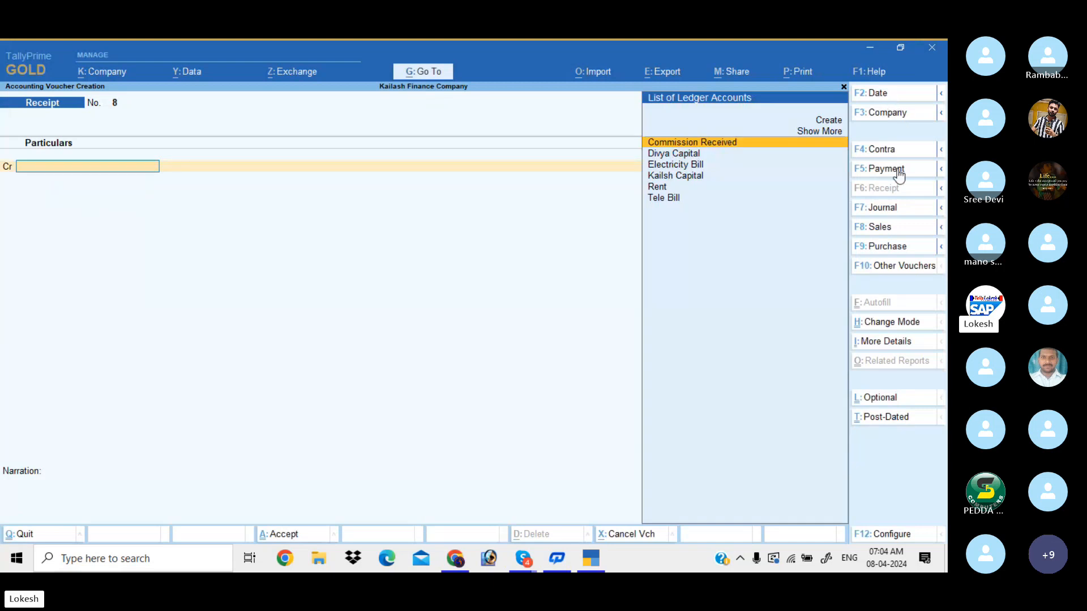
Step: Start a Payment voucher dated 1-Dec-24 and choose the other partner's capital ledger for the debit line
left_click(887, 169)
left_click(891, 93)
type("1-12")
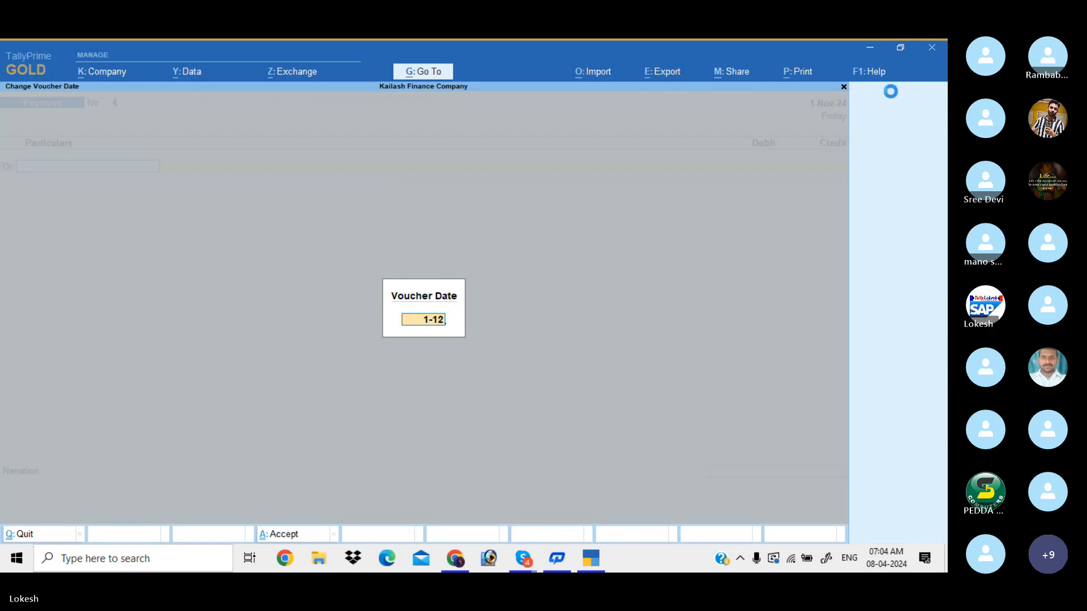
key("Return")
type("d")
key("Return")
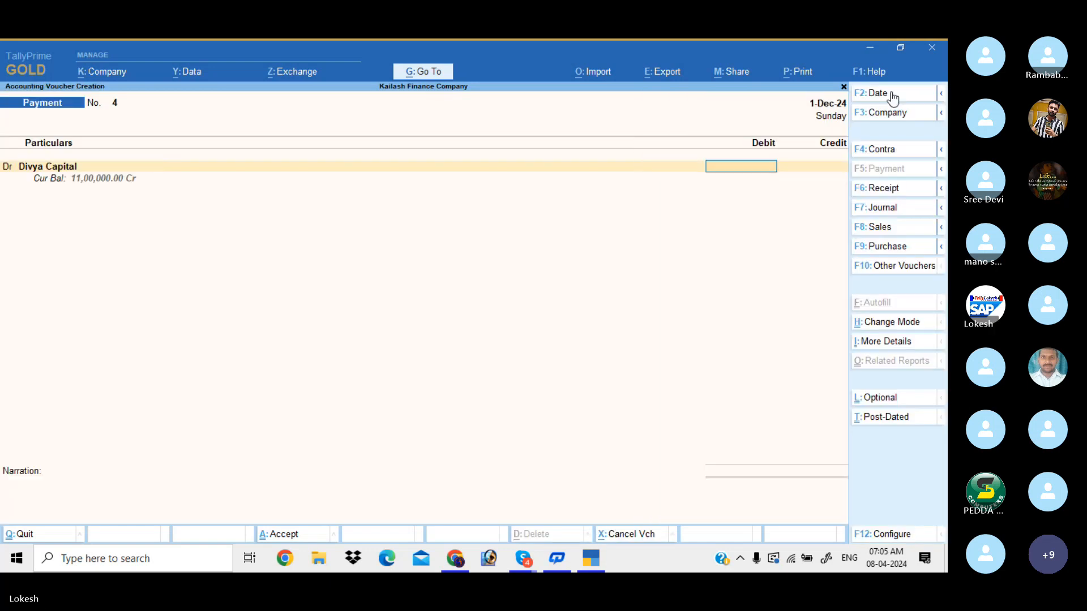
Step: Debit 2,00,000 to the other partner's capital ledger, credit Cash for the same amount, and save the payment without a narration
type("2,0")
type("0,000")
key("Return")
key("Return")
key("Return")
key("Return")
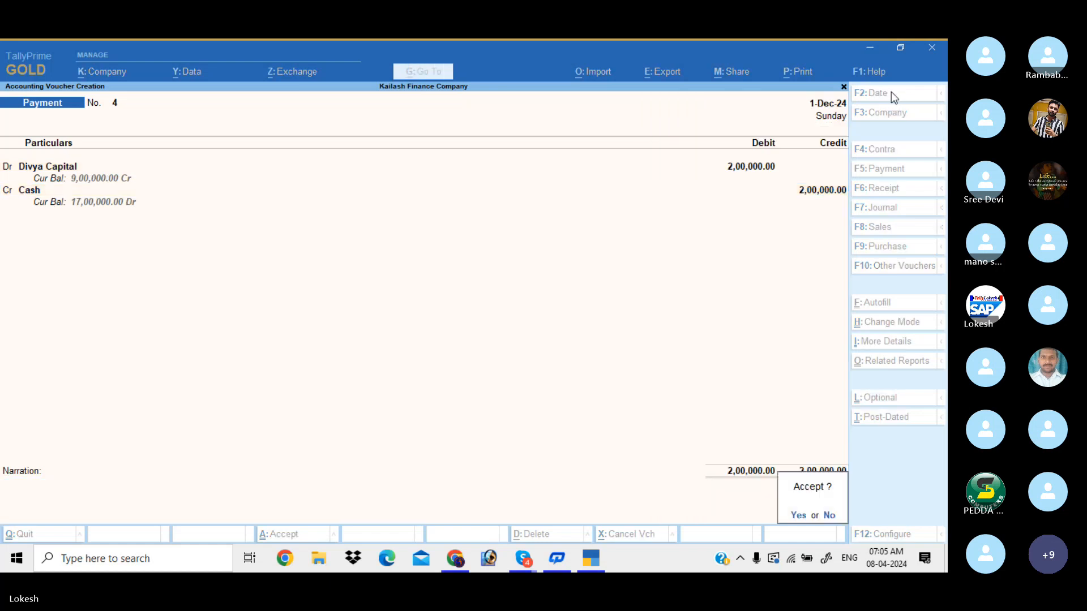
key("Return")
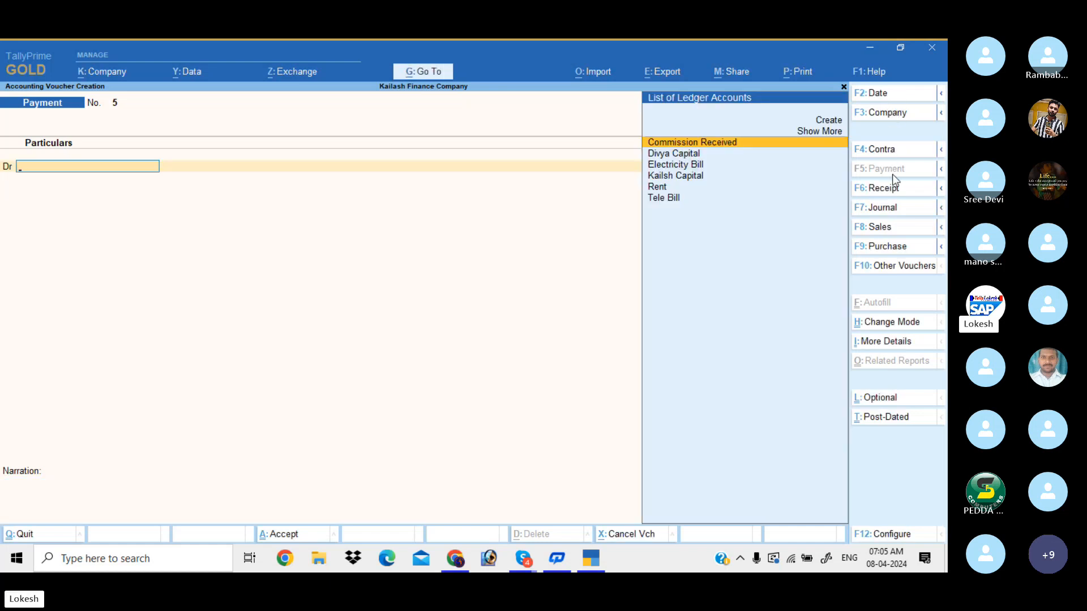
Step: Date the new Payment voucher 31-Mar-25 and choose the other partner's capital ledger for the debit line
left_click(892, 97)
type("31-3")
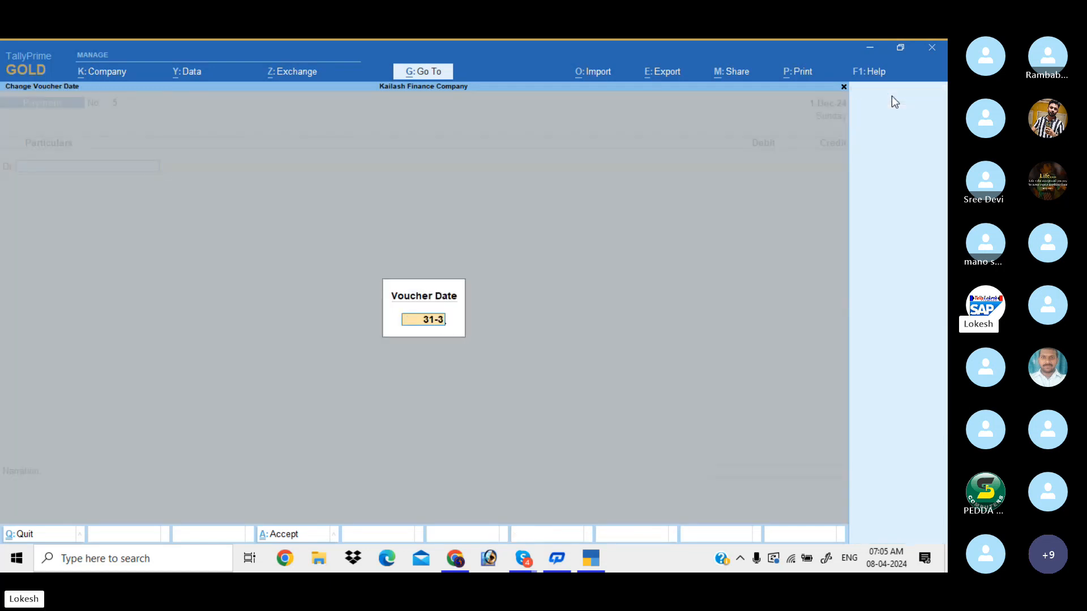
key("Return")
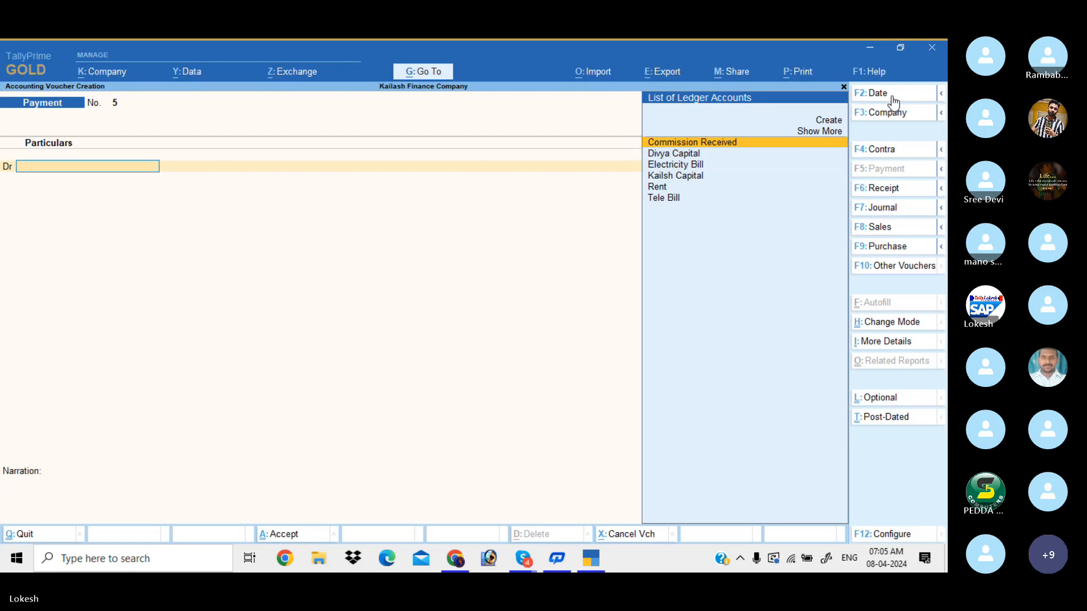
key("Down")
key("Return")
Step: Debit 1,00,000 to the other partner's capital ledger, credit Cash for the same amount, and save the payment without a narration
type("100000")
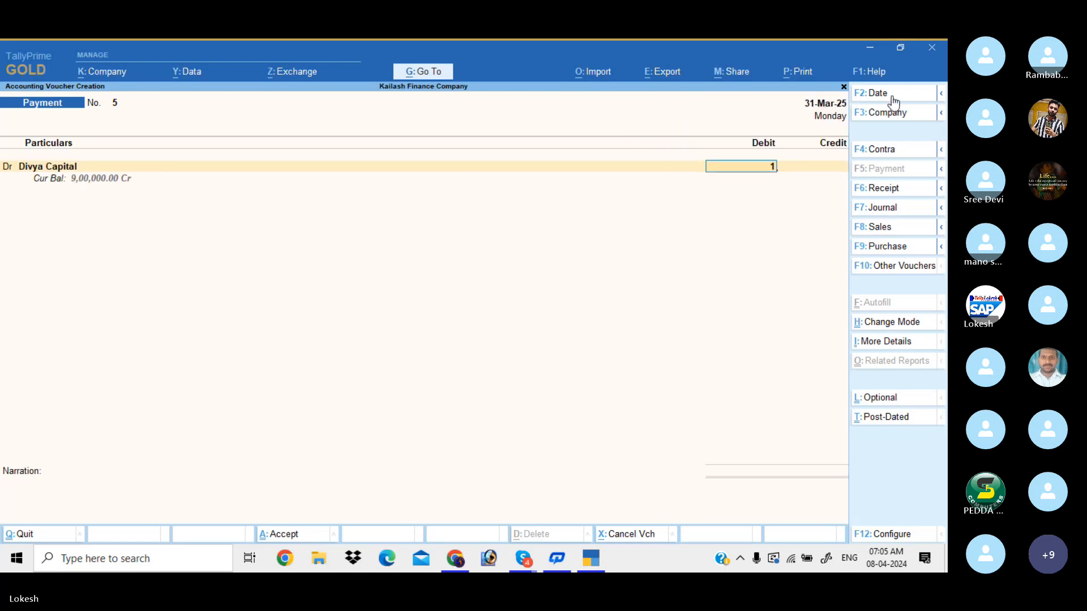
key("Return")
key("Return")
key("Return")
key("Return")
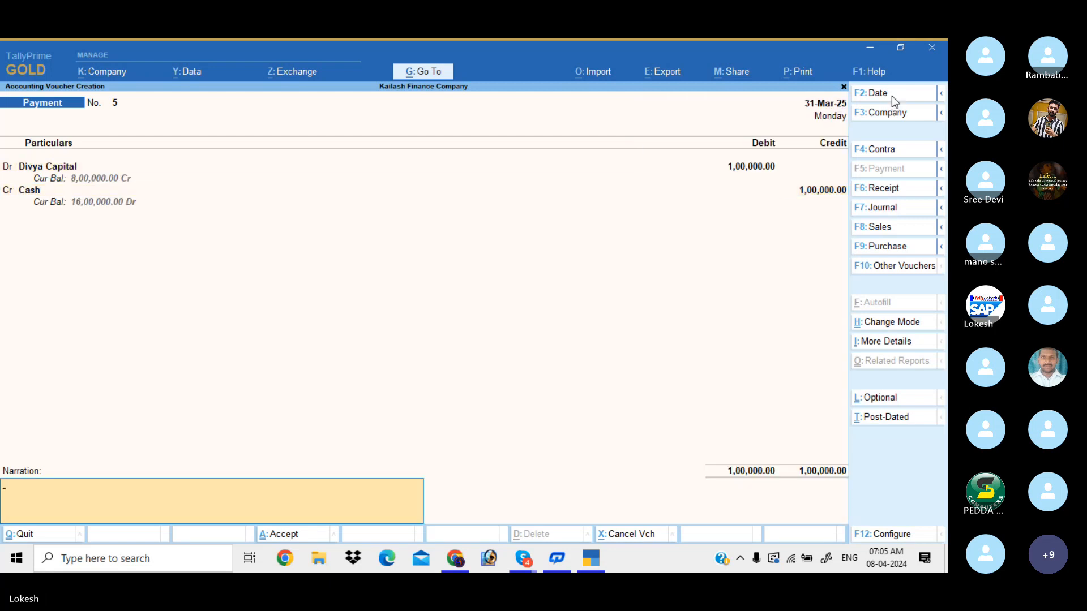
key("Return")
key("Return")
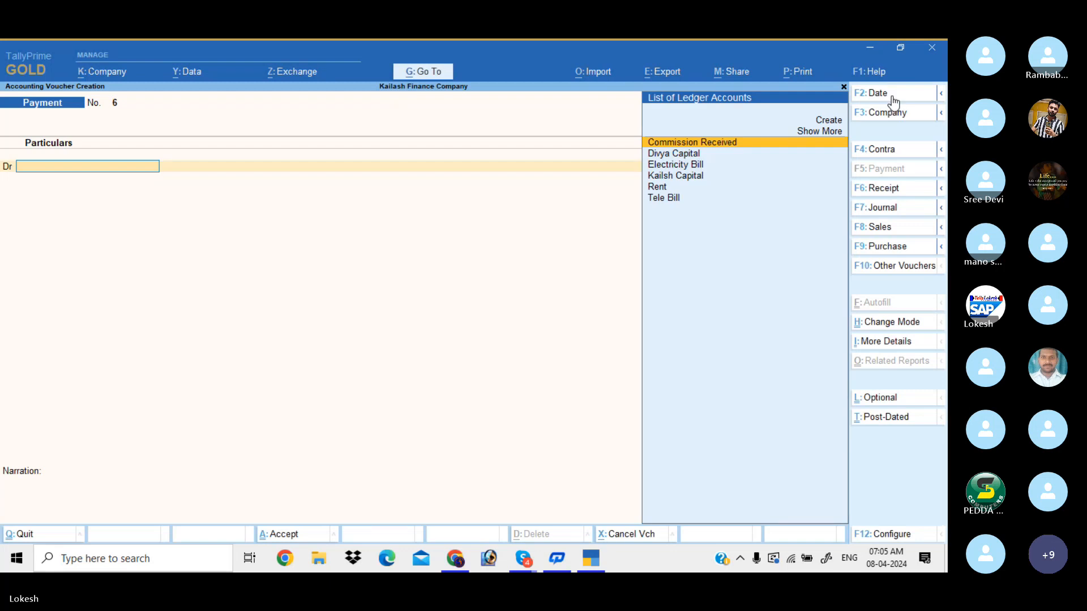
Step: Date the new Payment voucher 1-Jan-25 and debit 25,000 to the Rent ledger
left_click(893, 101)
type("1-1")
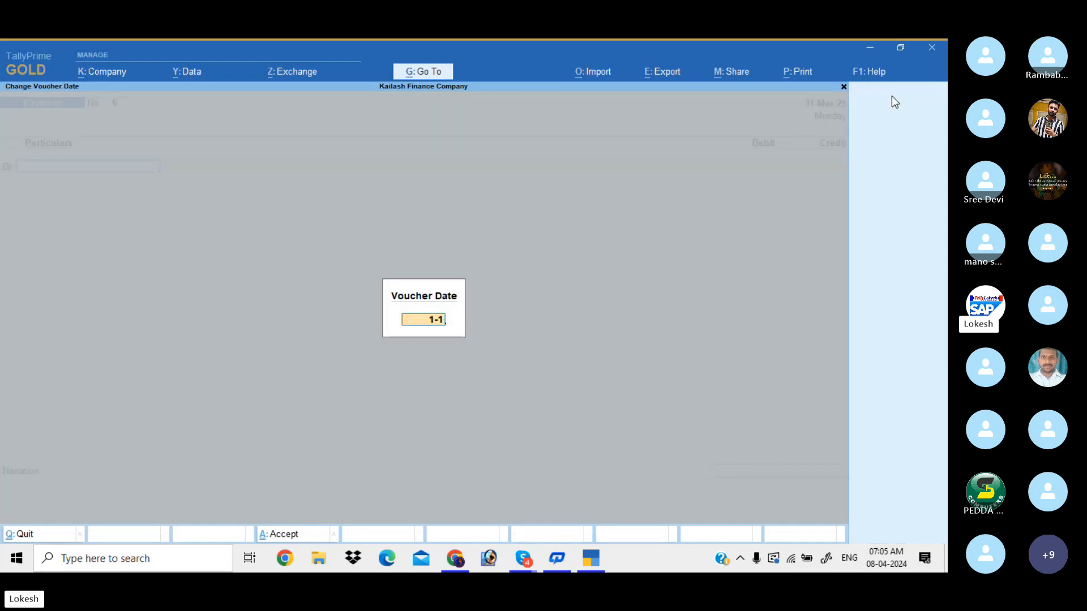
key("Return")
type("Re")
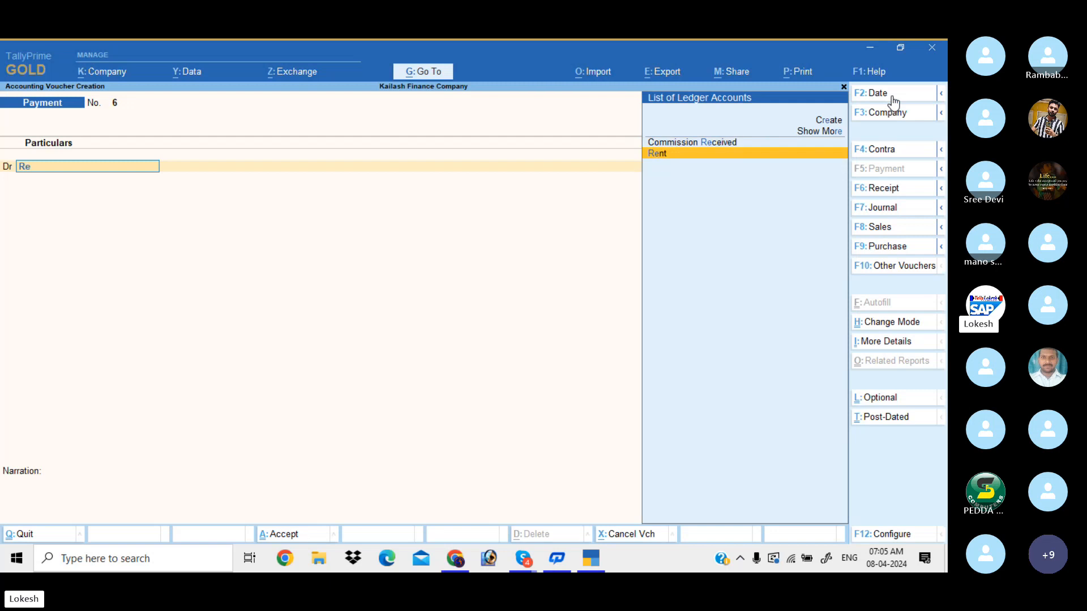
key("Return")
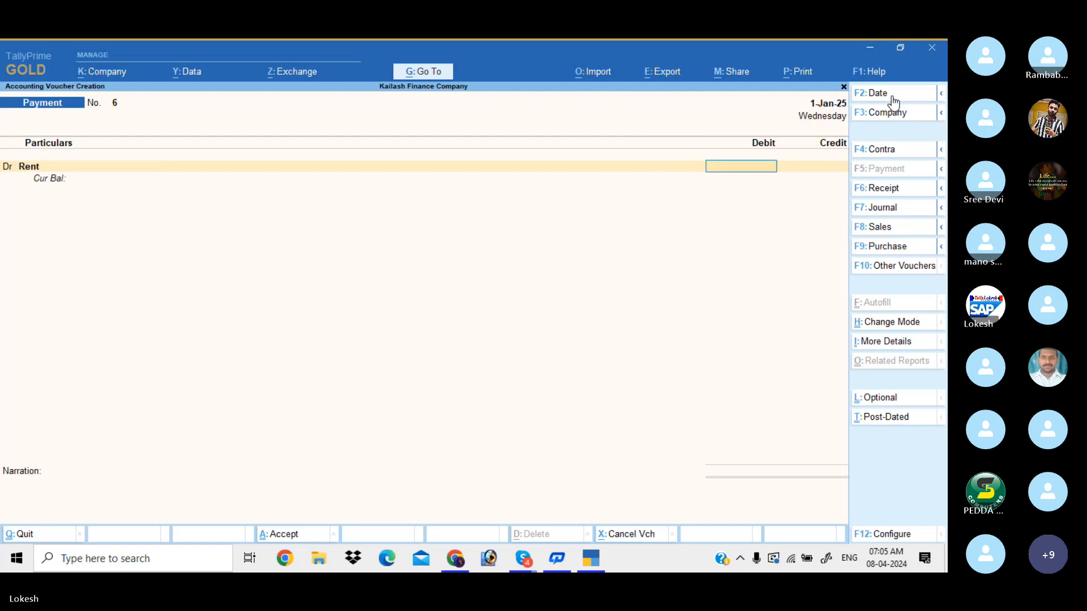
type("25000")
key("Return")
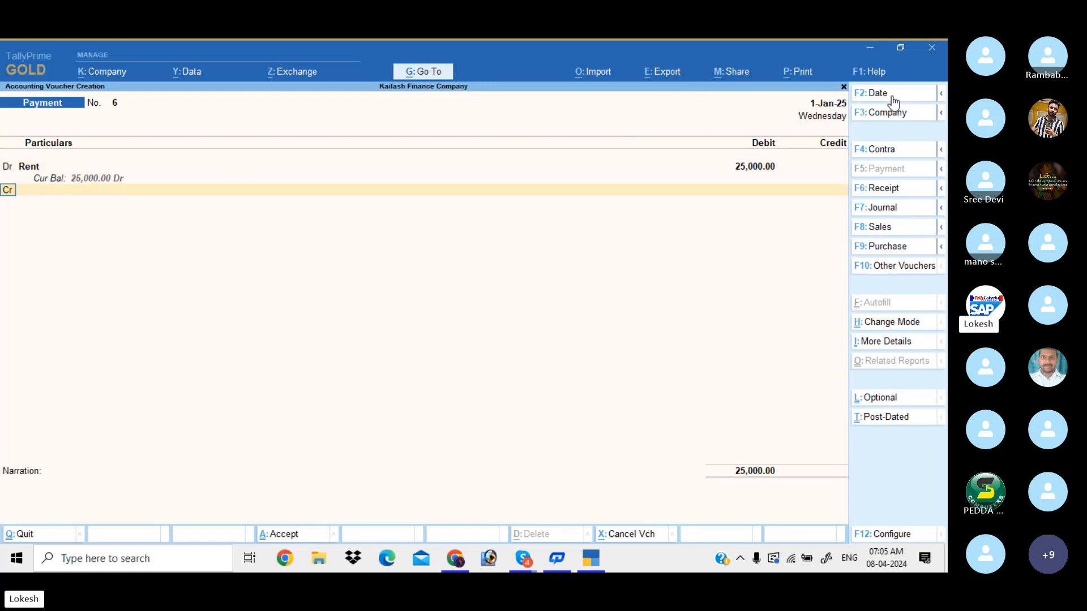
Step: Add a second debit line of 8,000 to the Electricity Bill ledger in the rent payment voucher
key("d")
key("Return")
type("ele")
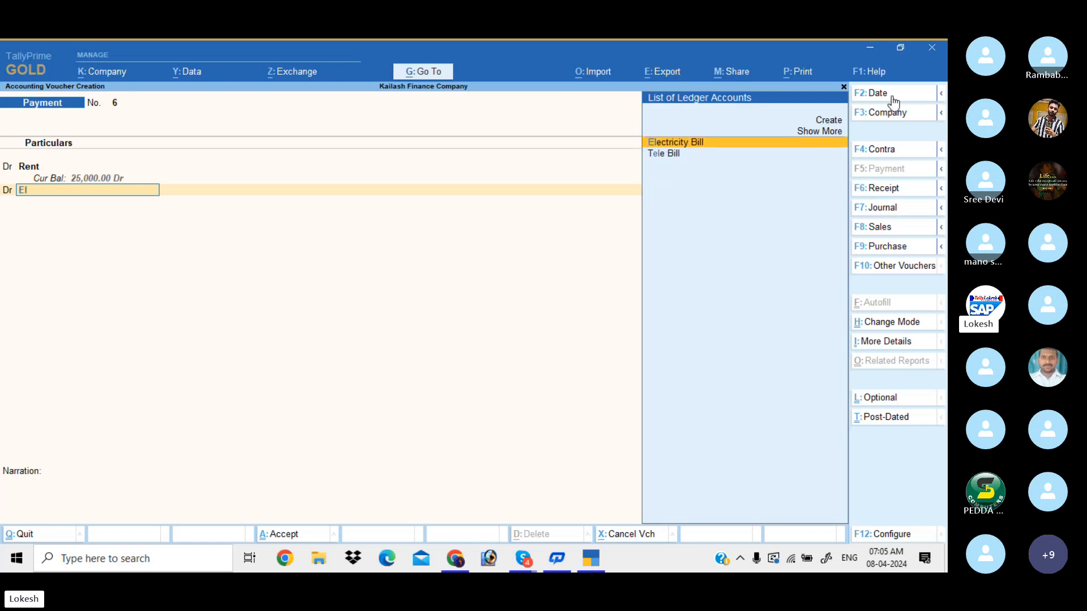
key("Return")
type("8000")
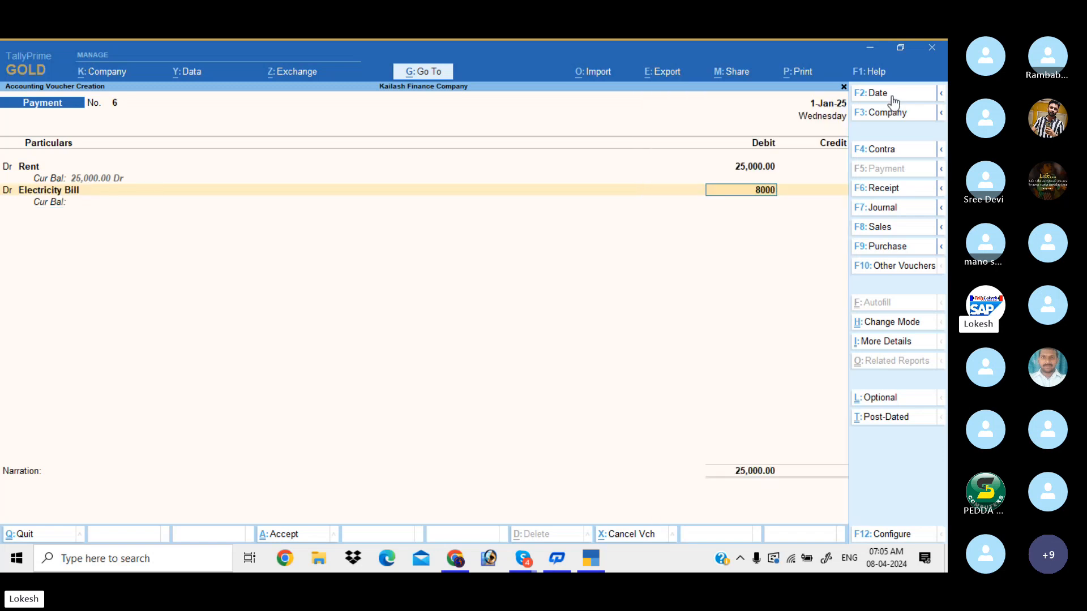
key("Return")
Step: Add a third debit line of 5,000 to the Tele Bill ledger in the same payment voucher
type("d")
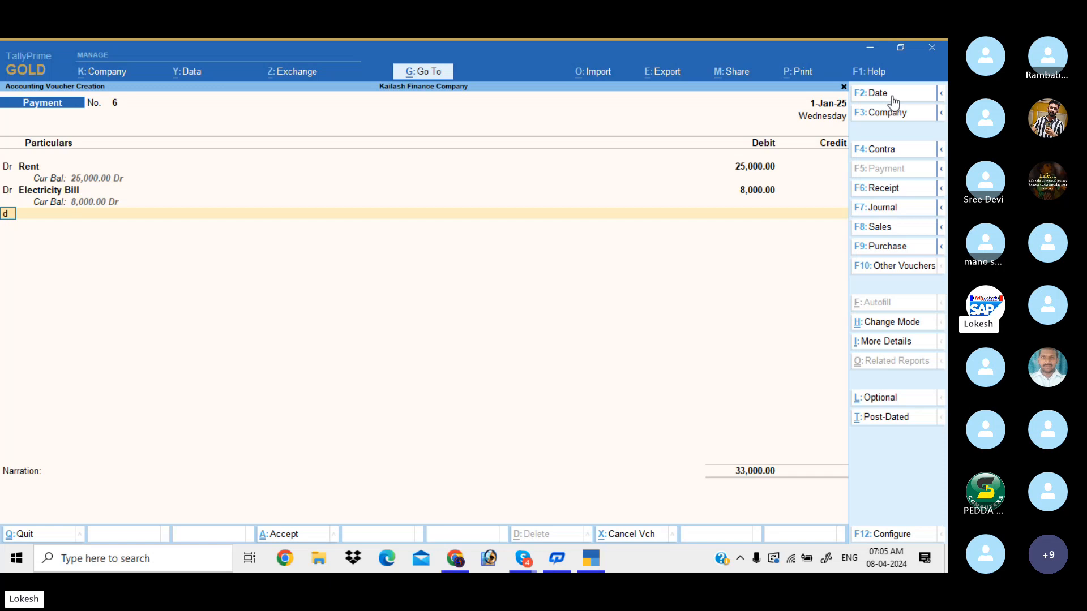
key("Return")
type("Te")
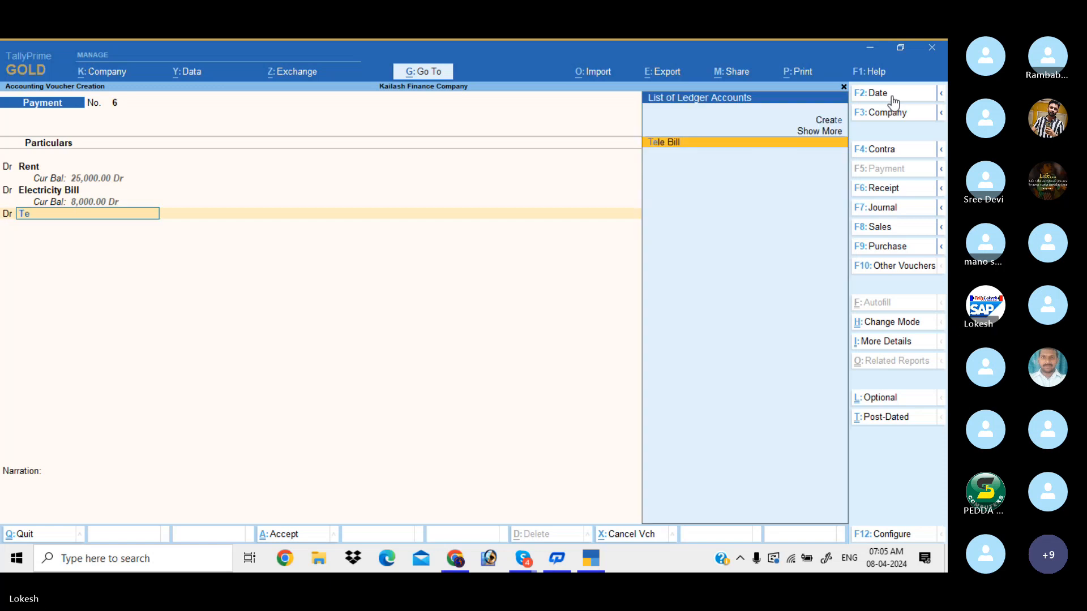
key("Return")
type("5000")
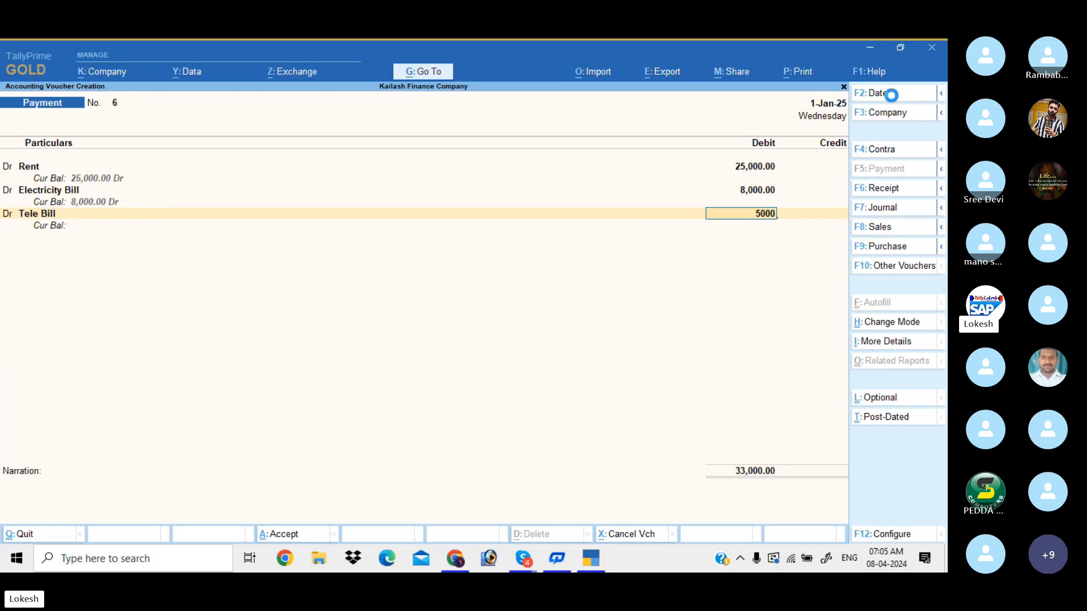
key("Return")
Step: Credit Cash with 38,000 for the three expenses and save the payment without a narration
key("Return")
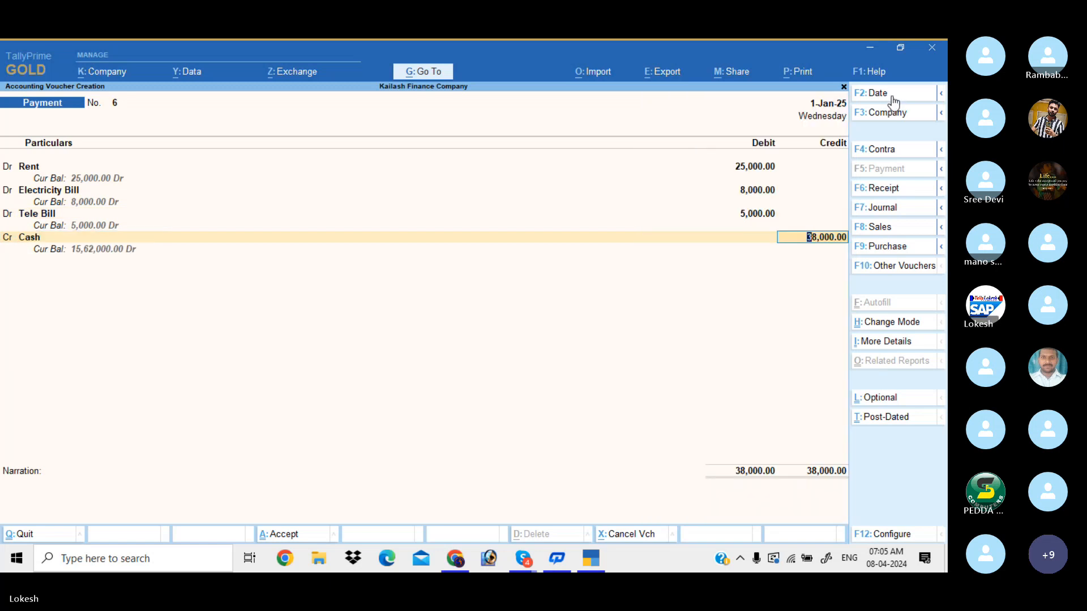
key("Return")
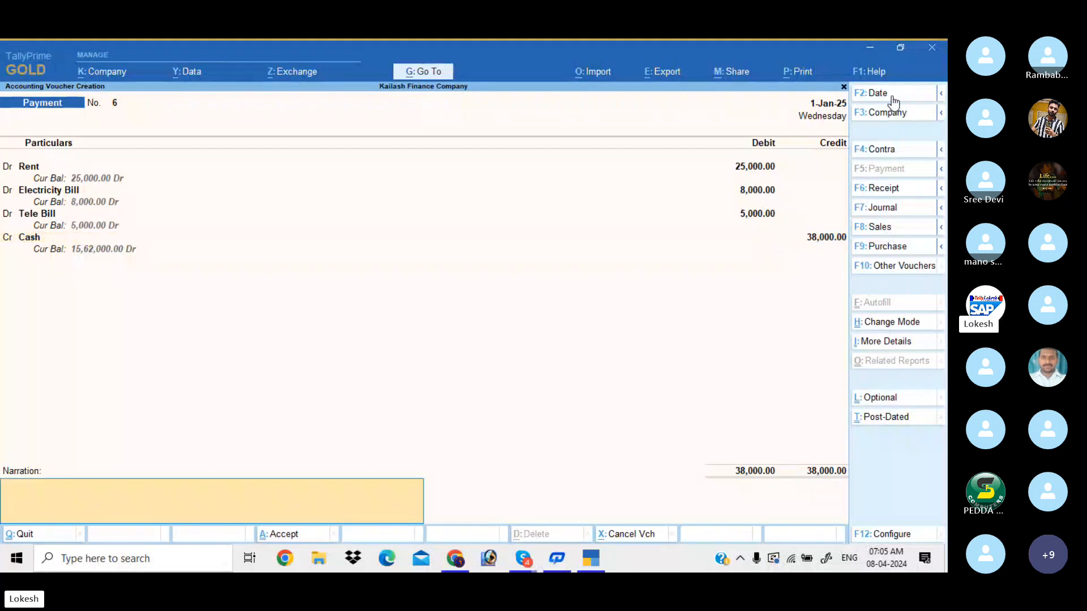
key("Return")
key("Return")
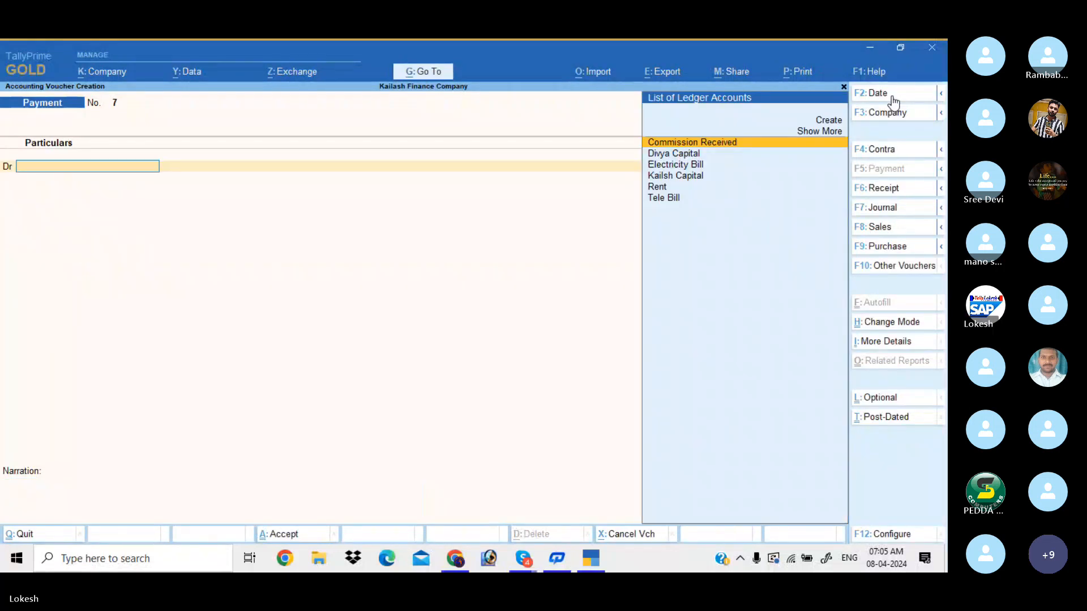
Step: Start a Receipt voucher dated 1-Feb-25 and choose the Commission Received ledger for the credit line
left_click(890, 187)
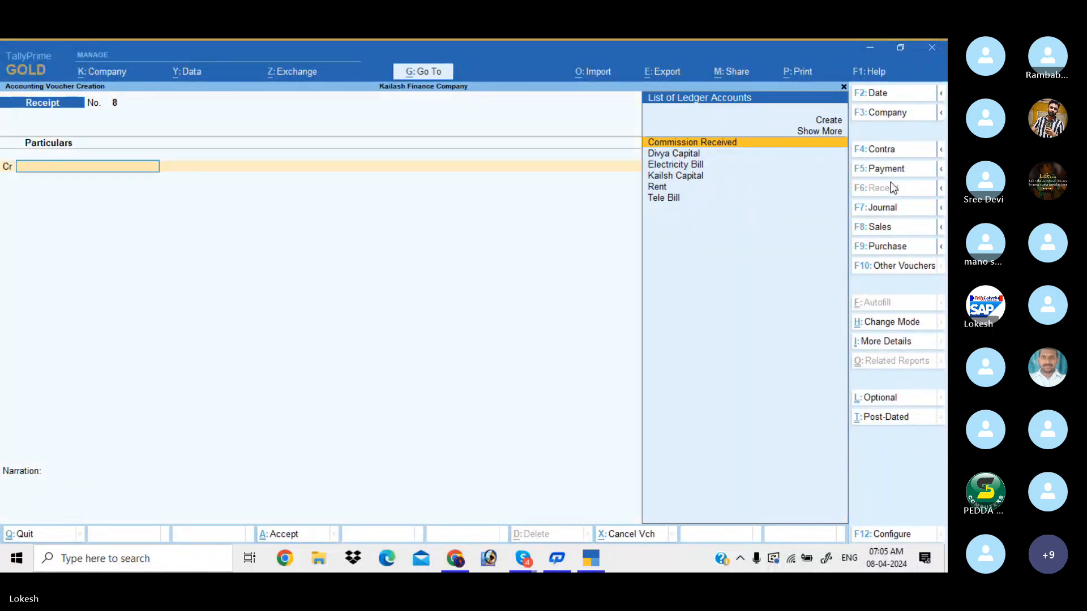
left_click(887, 96)
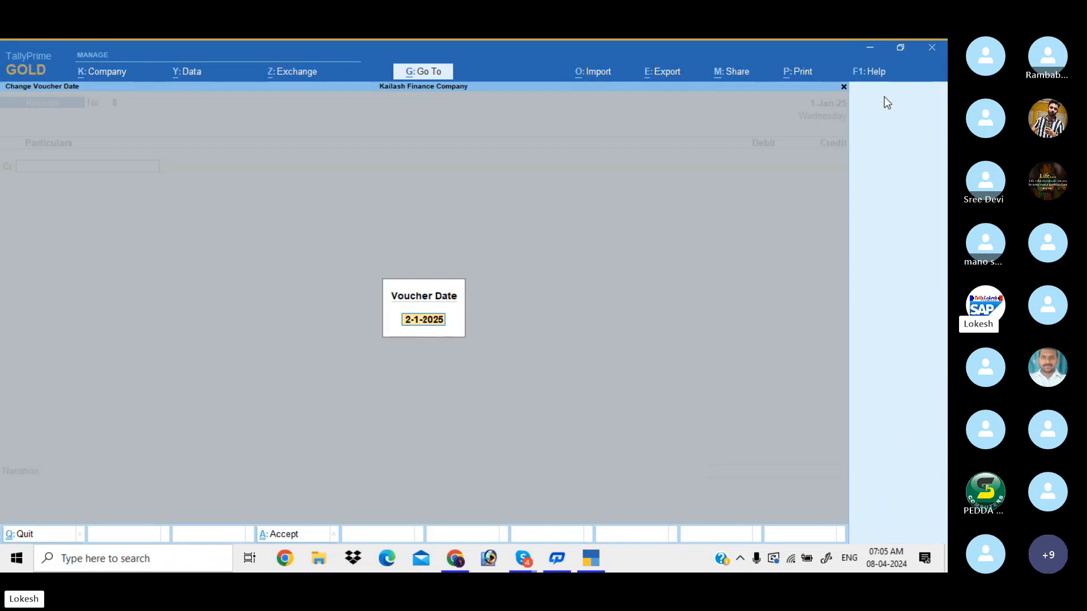
type("5-1")
key("Return")
type("C")
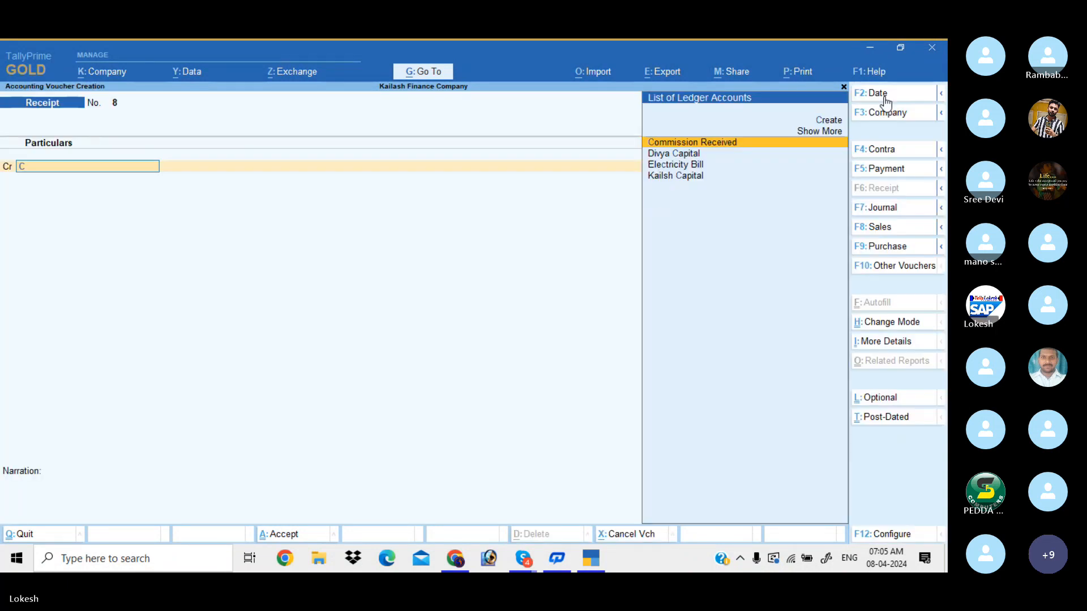
key("Return")
Step: Credit 45,000 to Commission Received, debit Cash for the same amount, and save the receipt without a narration
type("4")
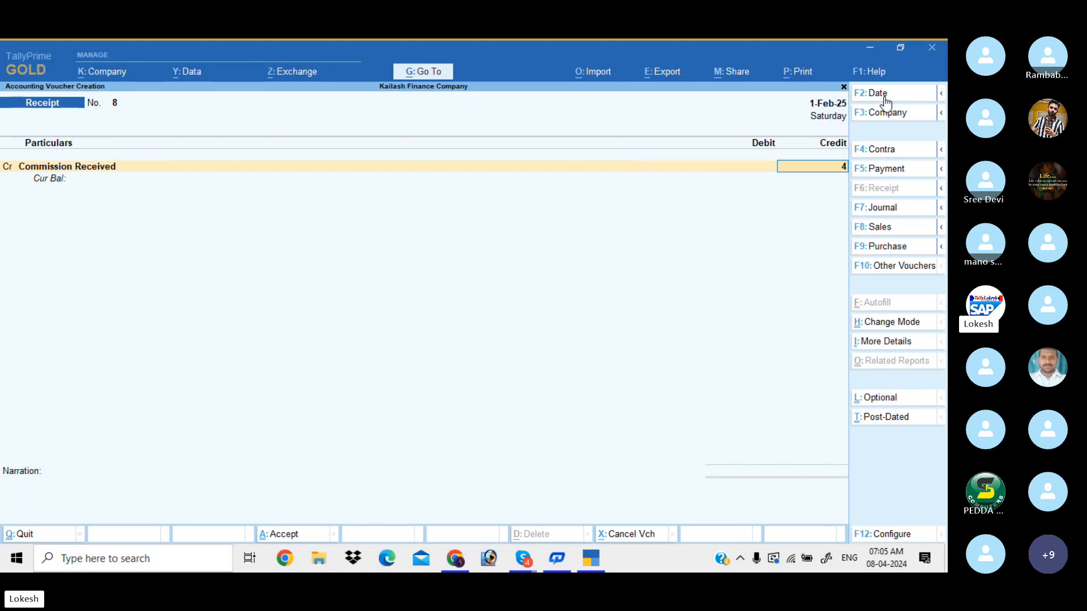
type("5,0000")
key("Return")
key("Return")
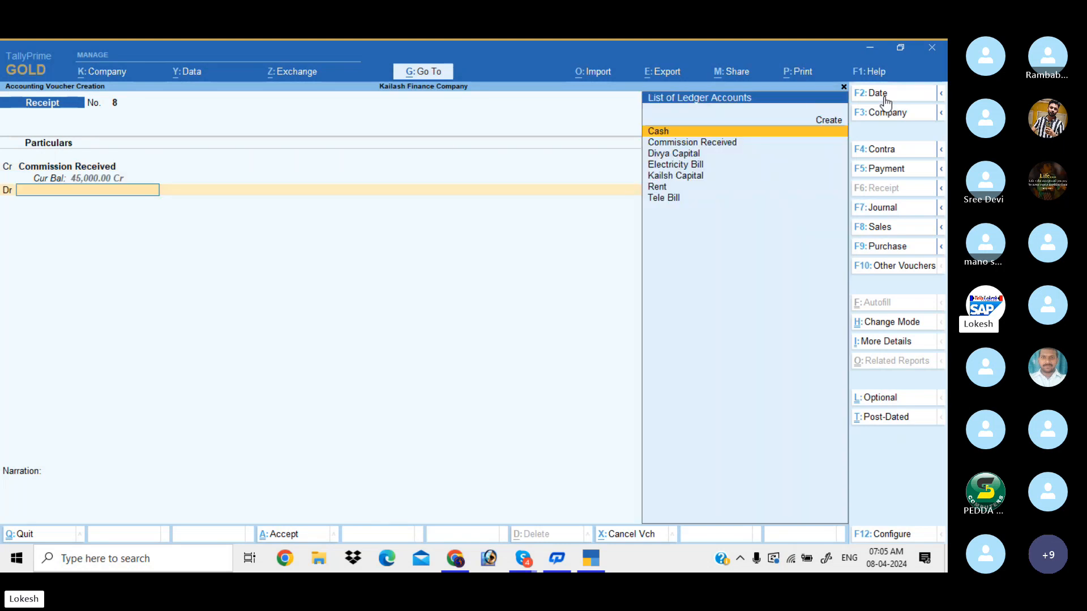
key("Return")
key("Return")
key("Return")
key("Return")
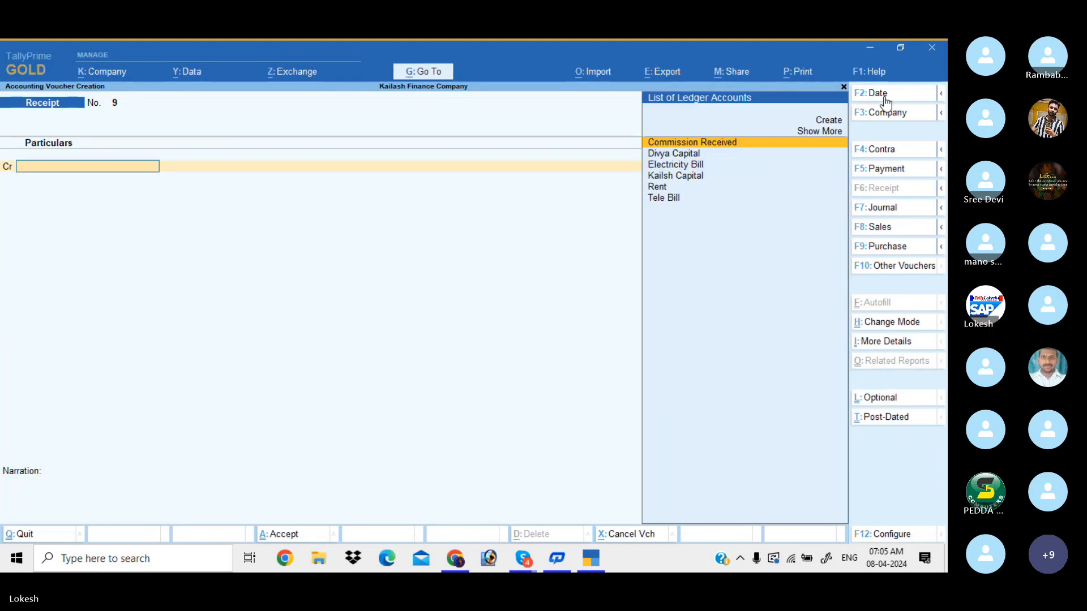
Step: Leave voucher entry and open the Profit & Loss A/c to review the indirect expenses and indirect incomes
key("Escape")
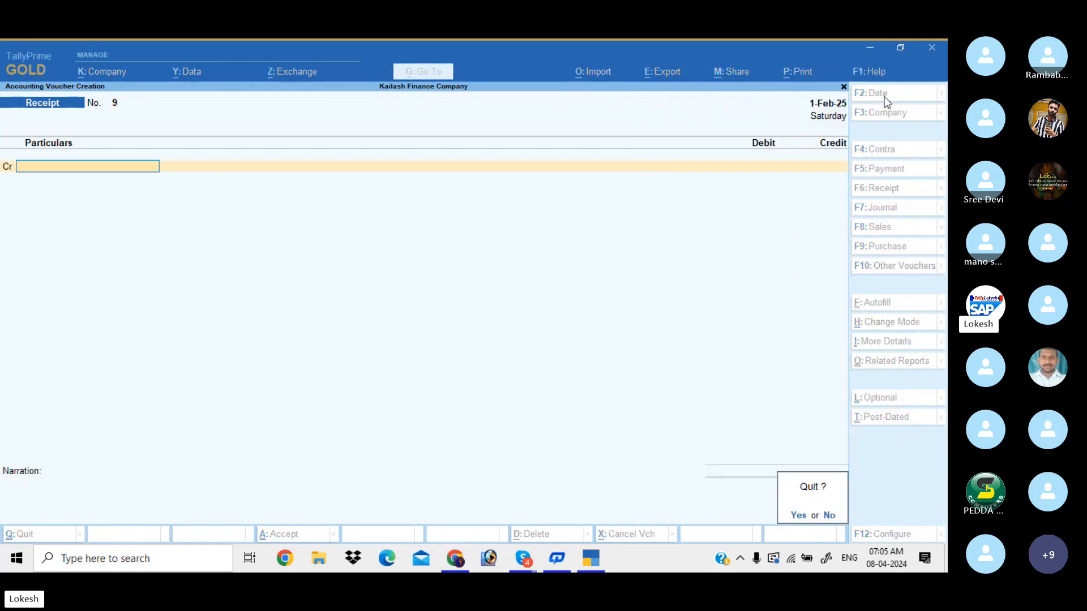
key("Return")
key("Down")
key("Down")
key("Down")
key("Down")
key("Down")
key("Down")
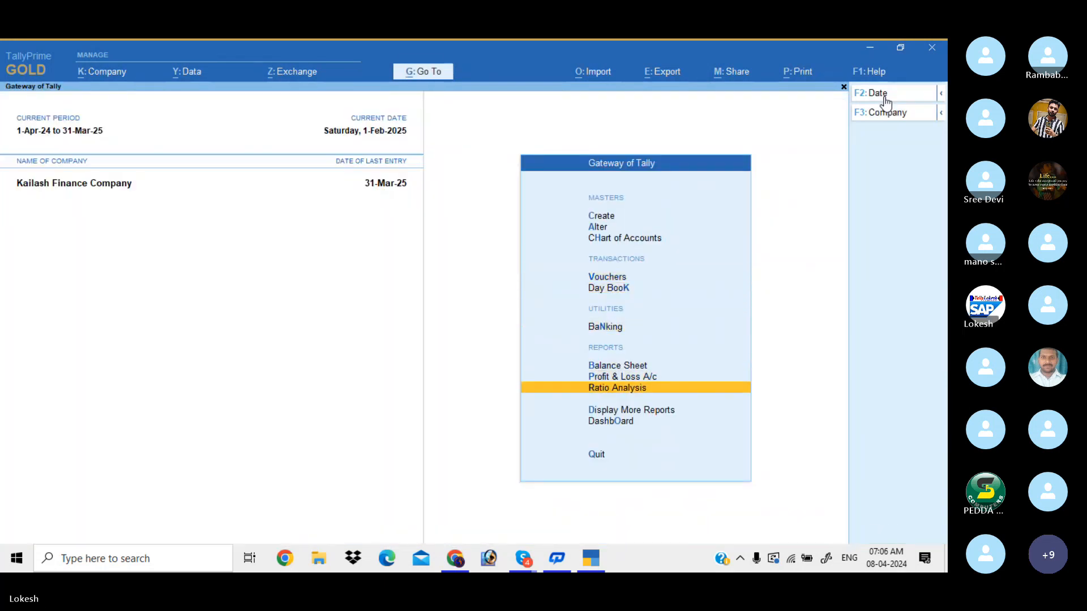
key("Up")
key("Up")
key("Return")
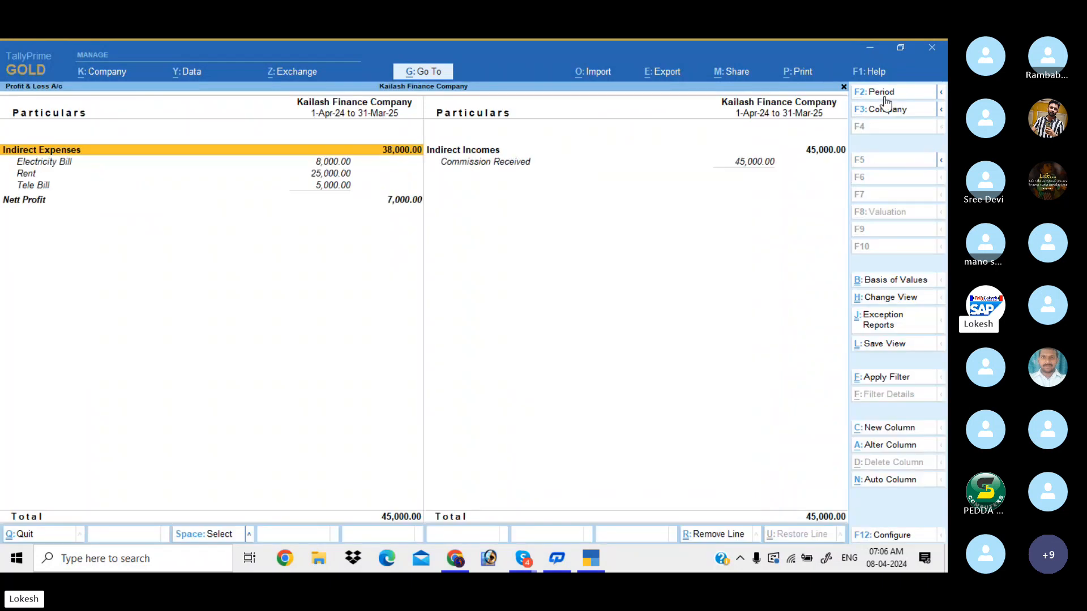
key("Right")
key("Down")
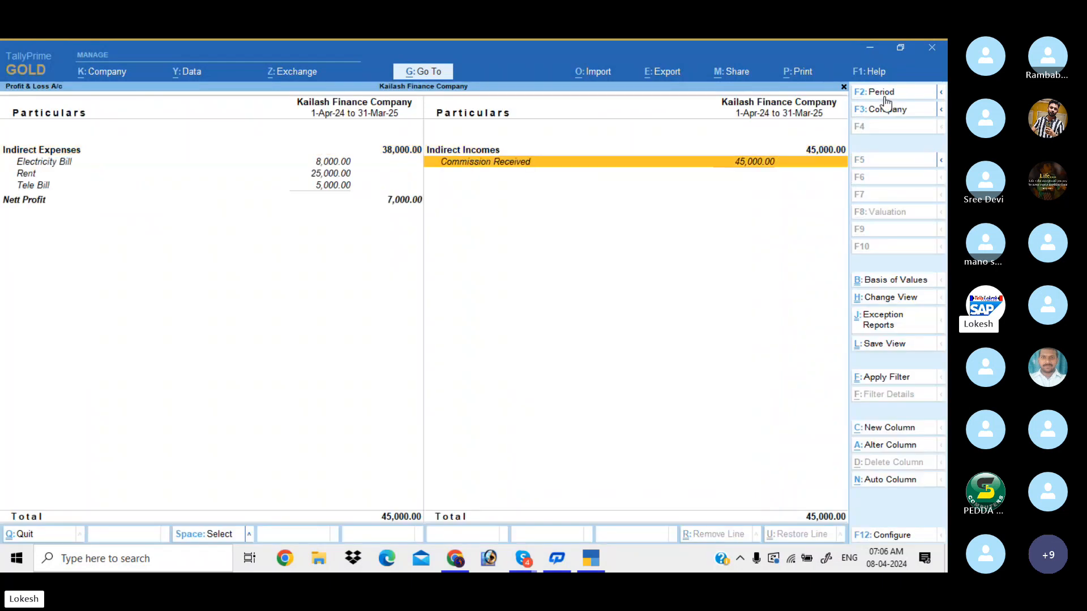
key("Up")
key("Left")
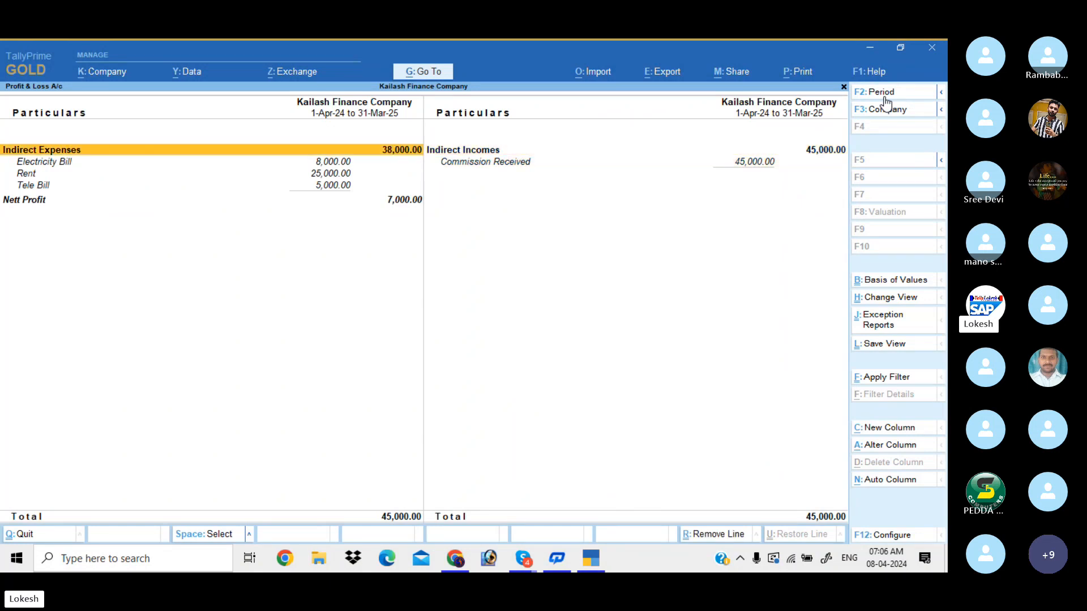
Step: Go through the Profit & Loss A/c down to the Nett Profit line and close the report
key("Down")
key("Down")
key("Down")
key("Down")
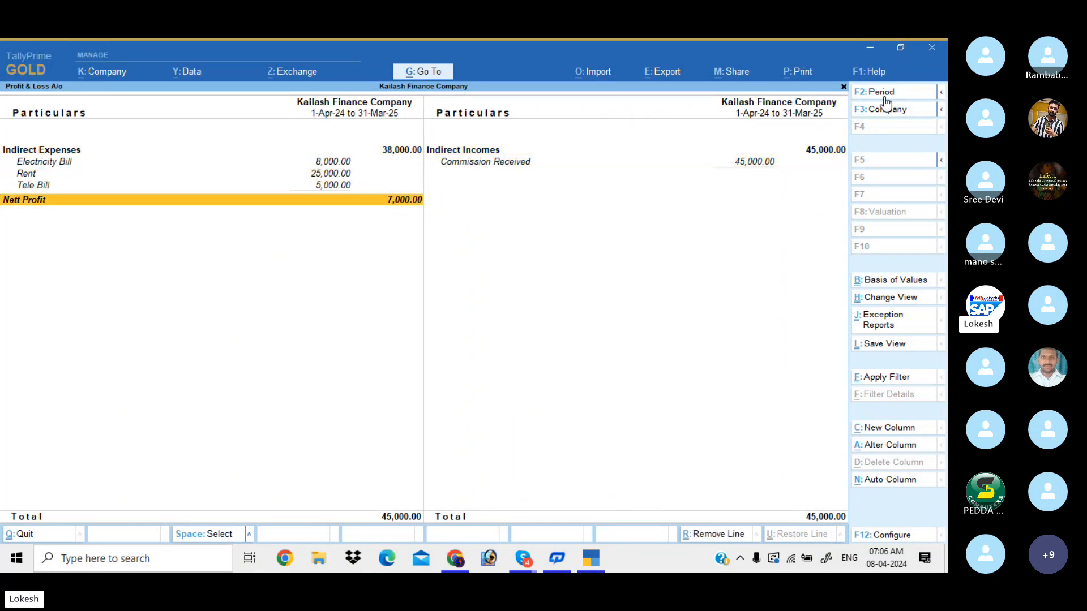
key("Escape")
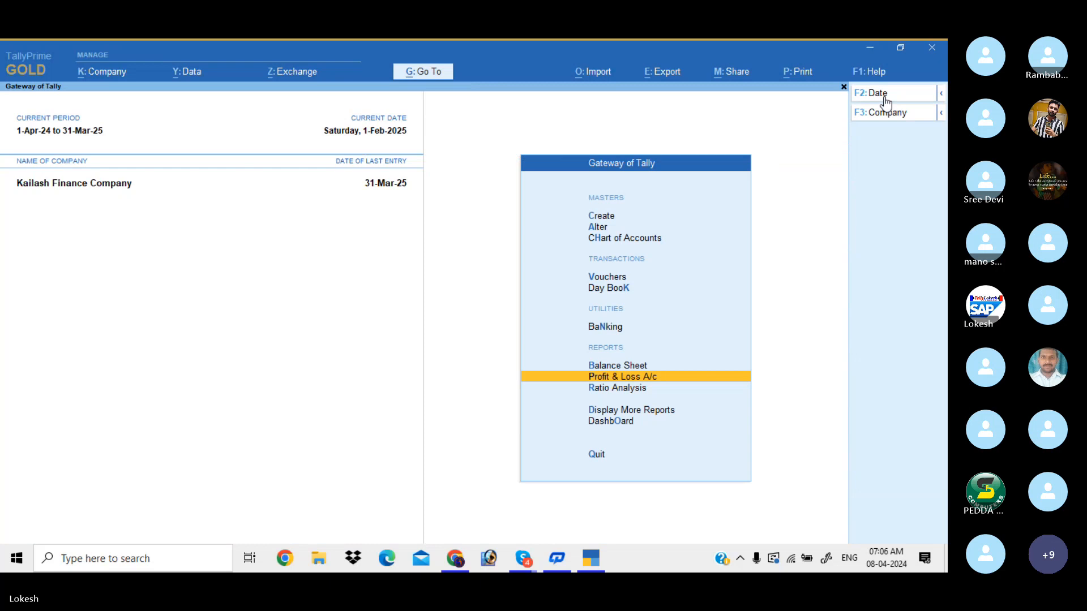
Step: Open the company Dashboard for a quick look and return to the Gateway of Tally
key("Up")
key("Up")
key("Down")
key("Down")
key("Down")
key("Down")
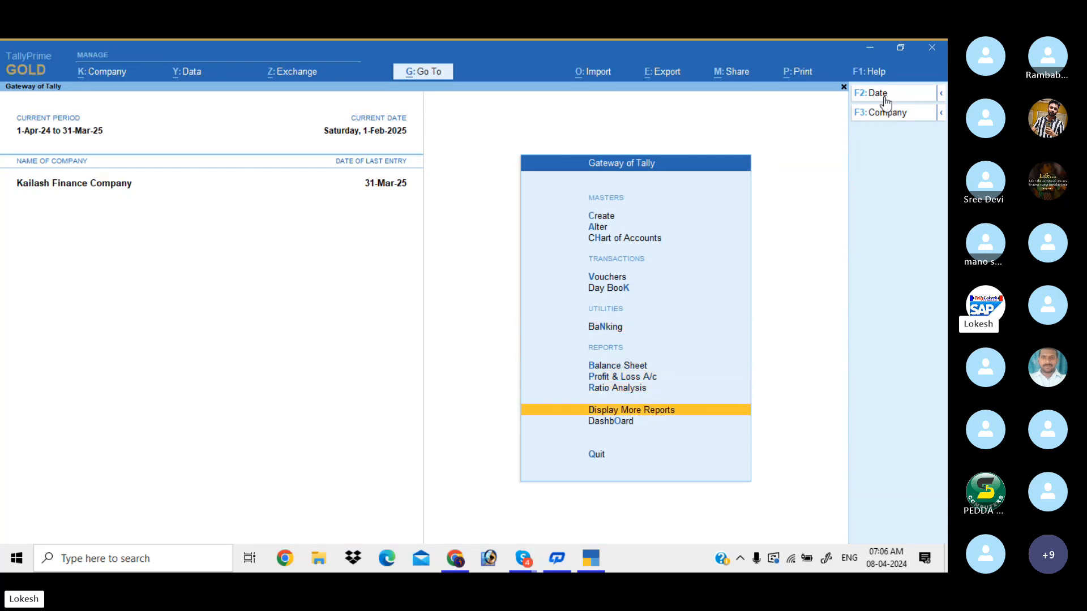
key("Down")
key("Return")
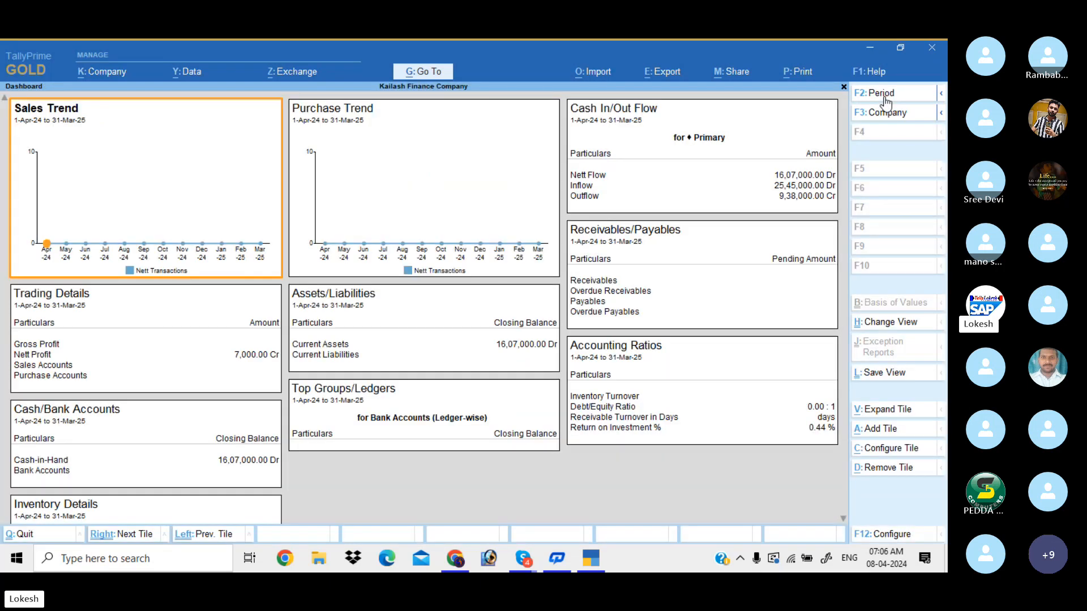
key("Escape")
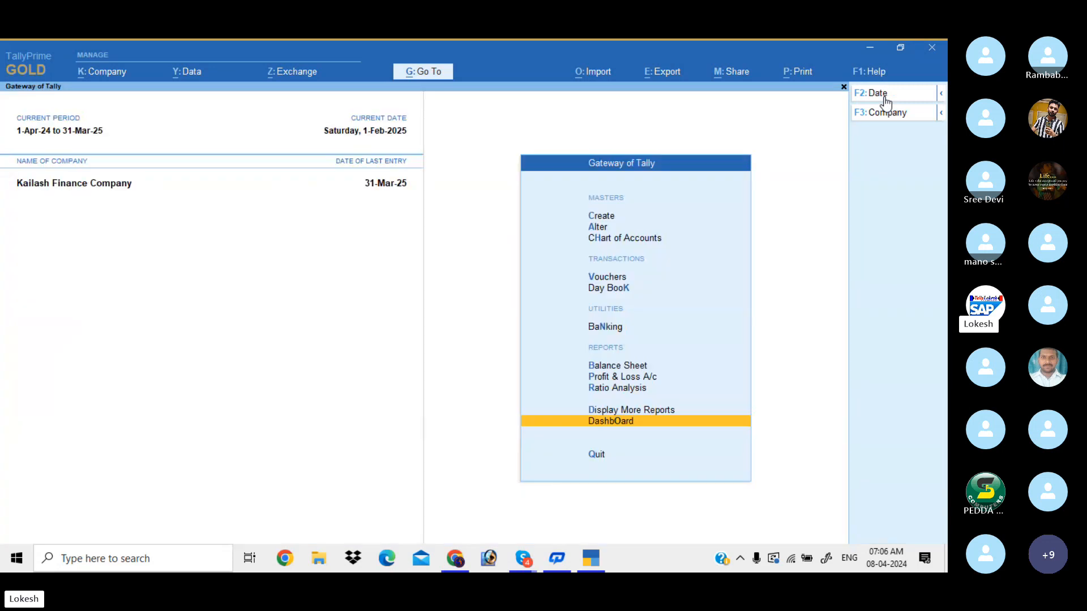
Step: View the Day Book for the full period 1-Apr-24 to 31-Mar-25, then close it
key("Up")
key("Up")
key("Up")
key("Up")
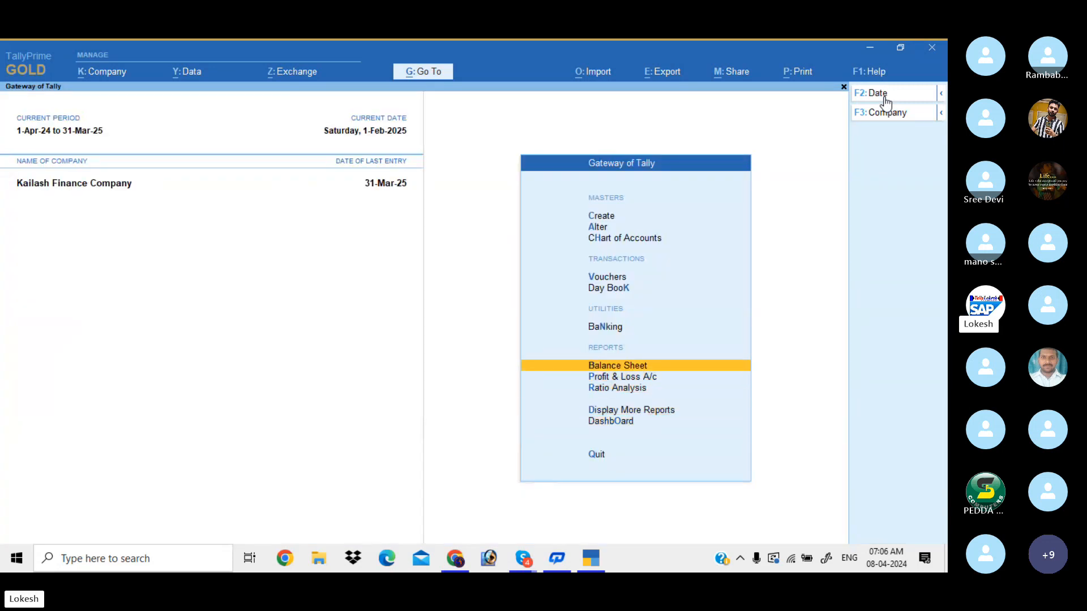
key("k")
key("alt+F2")
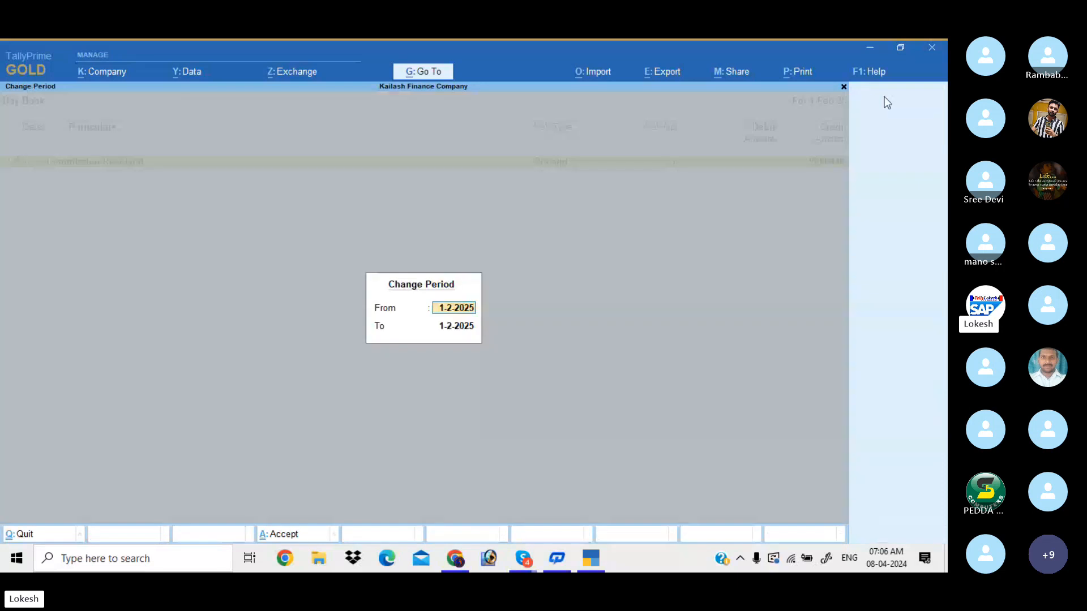
key("Return")
key("Return")
key("BackSpace")
key("Return")
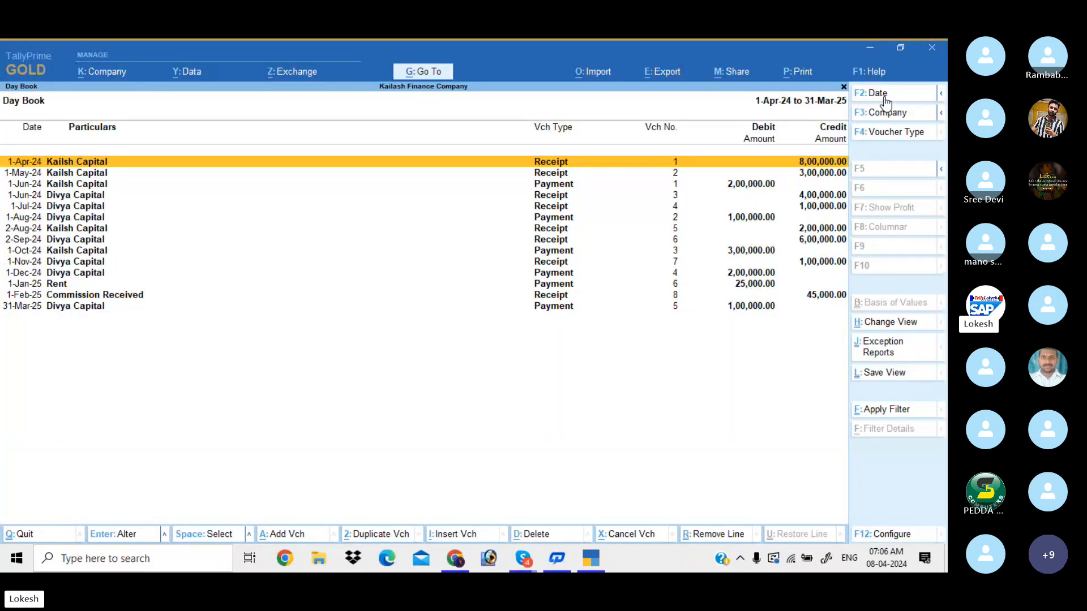
key("Escape")
Step: Open the Statements of Accounts among the additional accounting reports
key("Down")
key("Down")
key("Down")
key("Down")
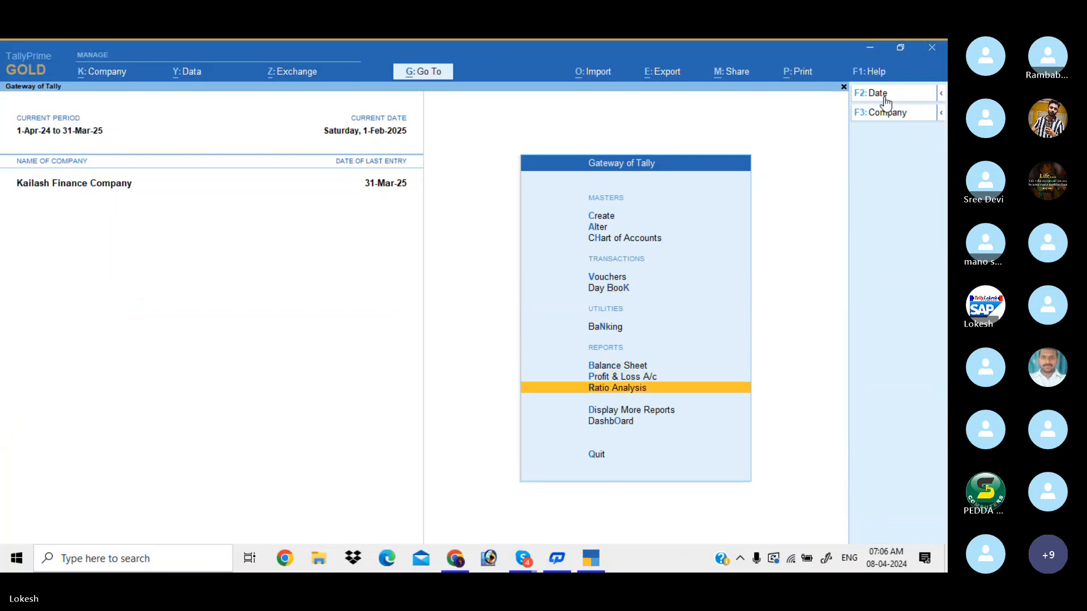
key("Down")
key("Return")
key("Down")
key("Down")
key("Down")
key("Down")
key("Down")
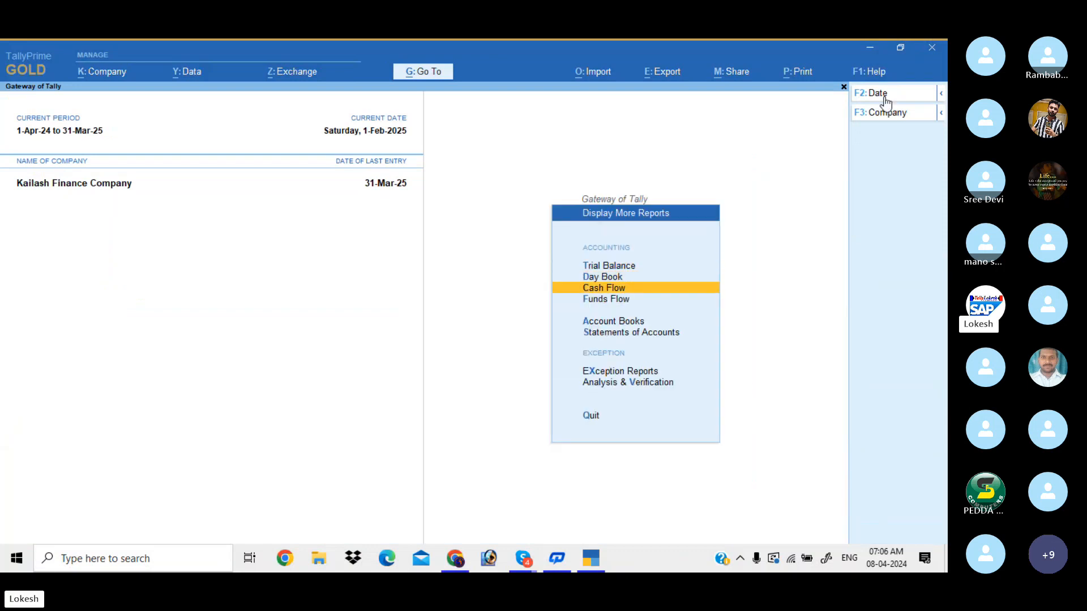
key("Return")
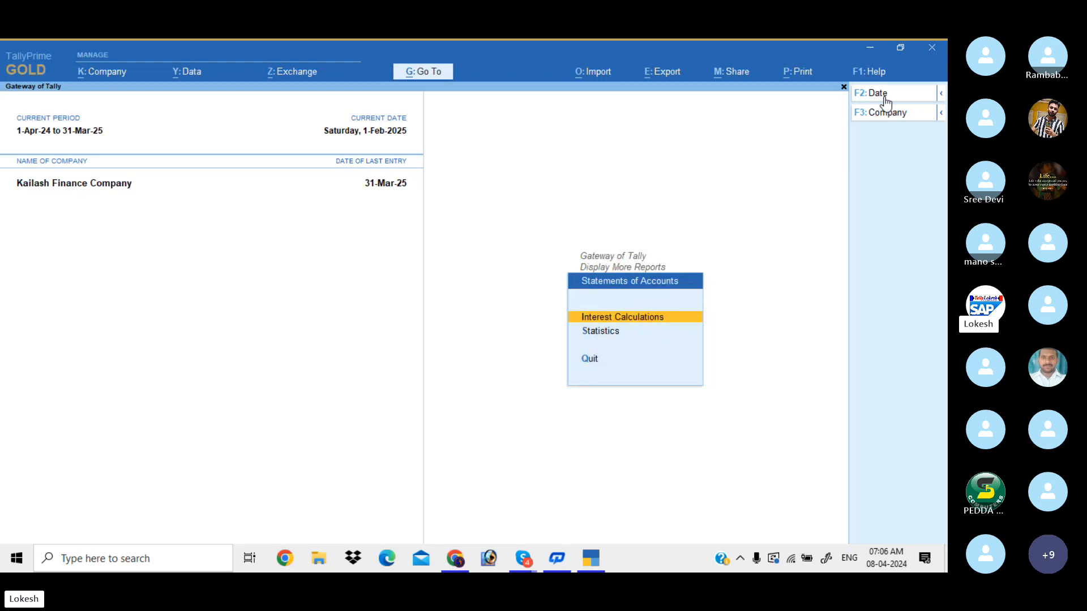
Step: Display the ledger-wise interest calculation for the second listed partner's capital ledger
key("Return")
key("Down")
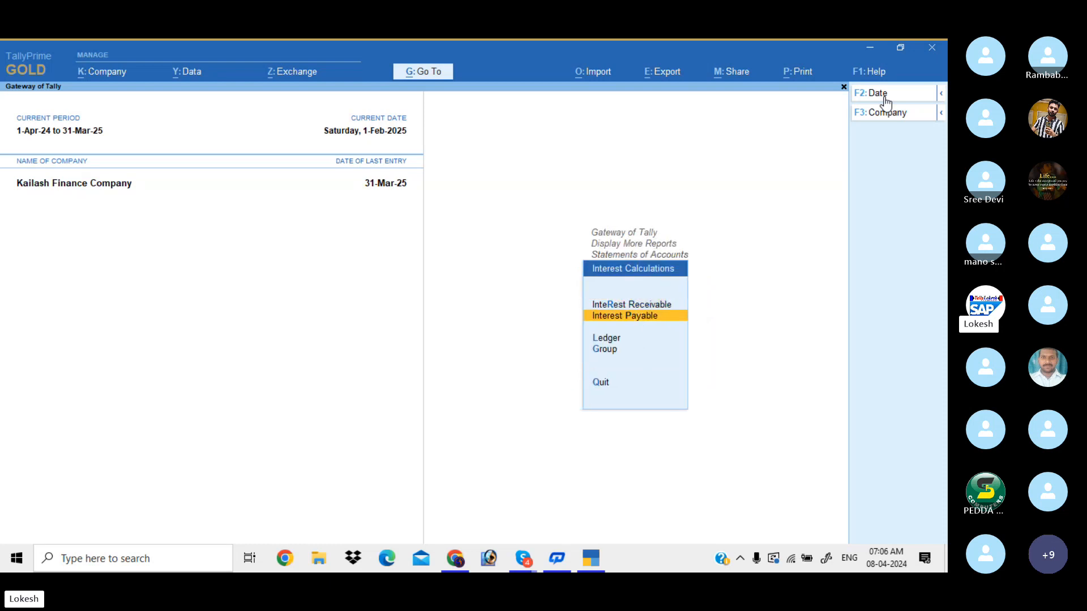
key("Down")
key("Return")
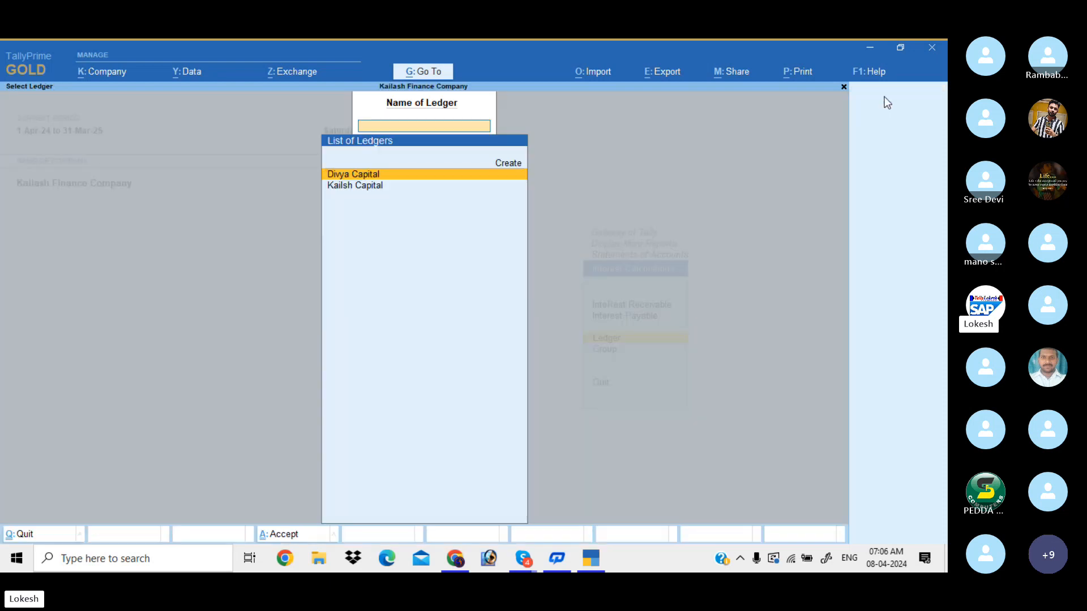
key("Down")
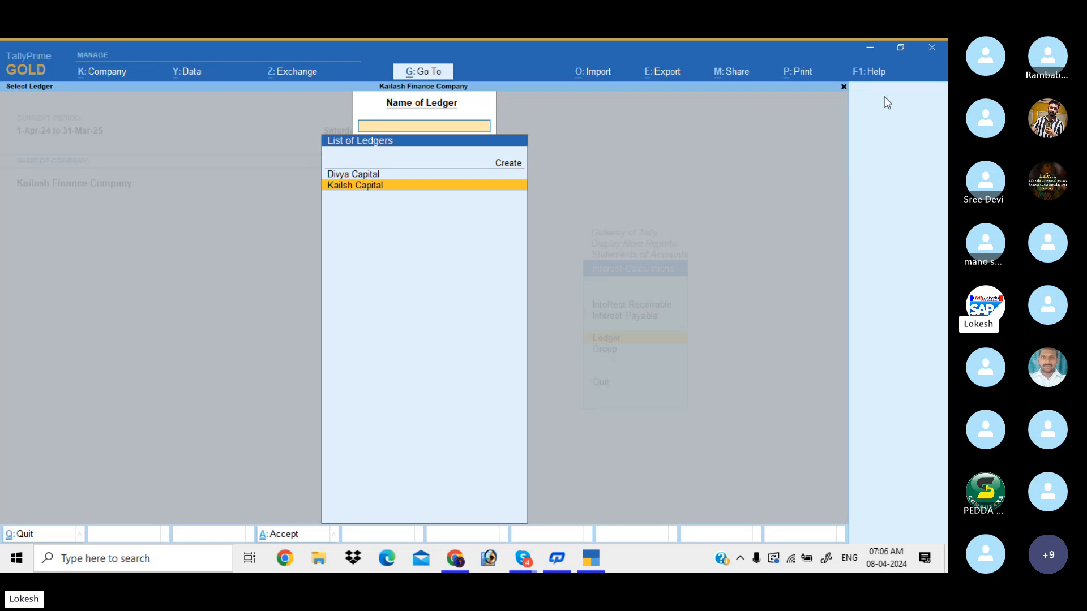
key("Up")
key("Down")
key("Return")
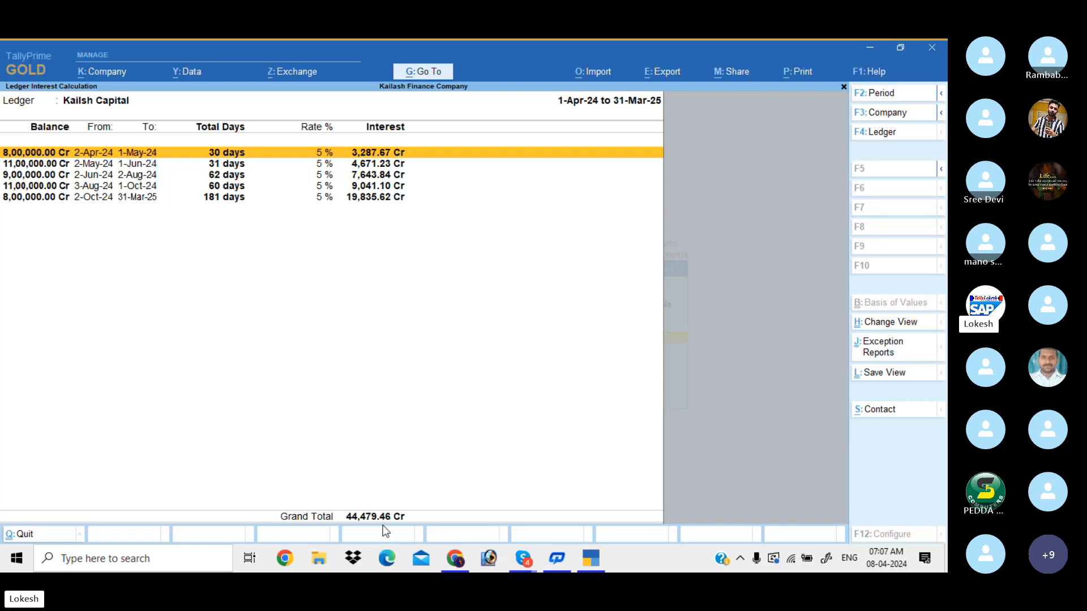
Step: Review the interest calculation for the other partner's capital ledger and return to the Gateway of Tally
key("F4")
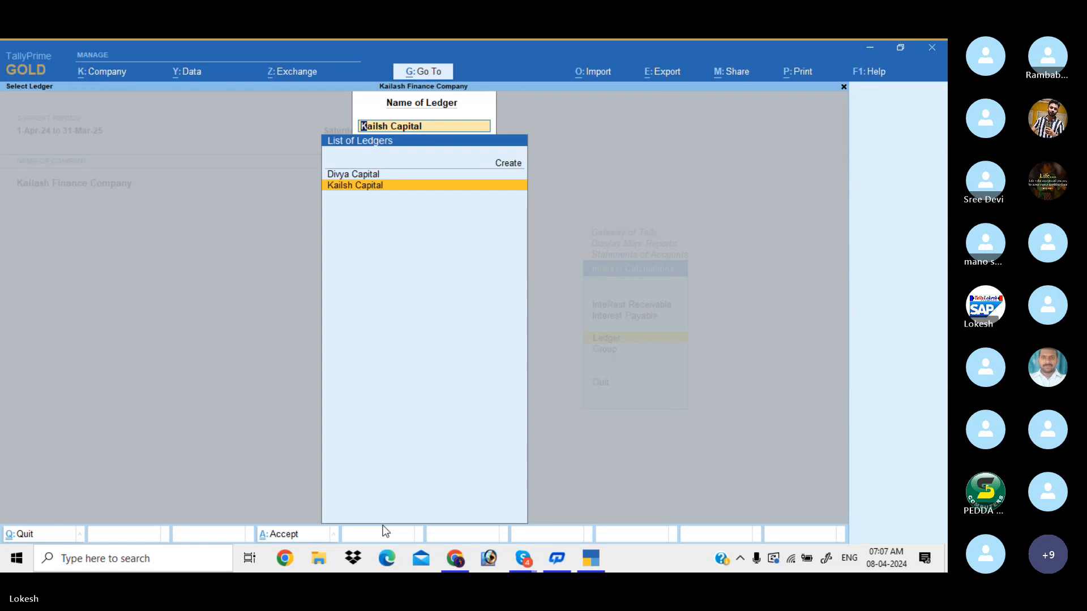
key("Up")
key("Return")
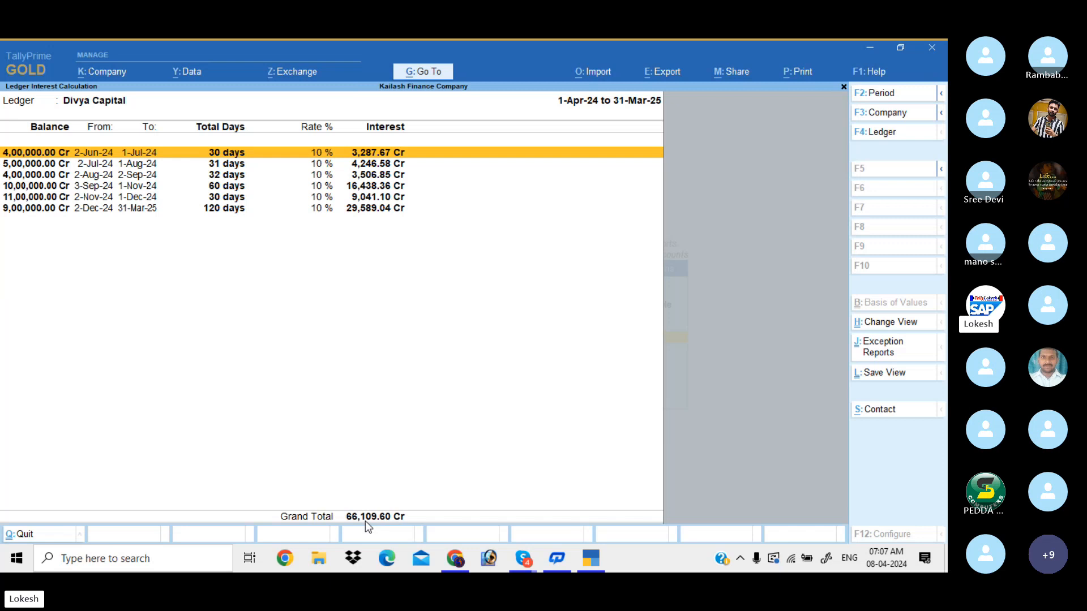
key("Escape")
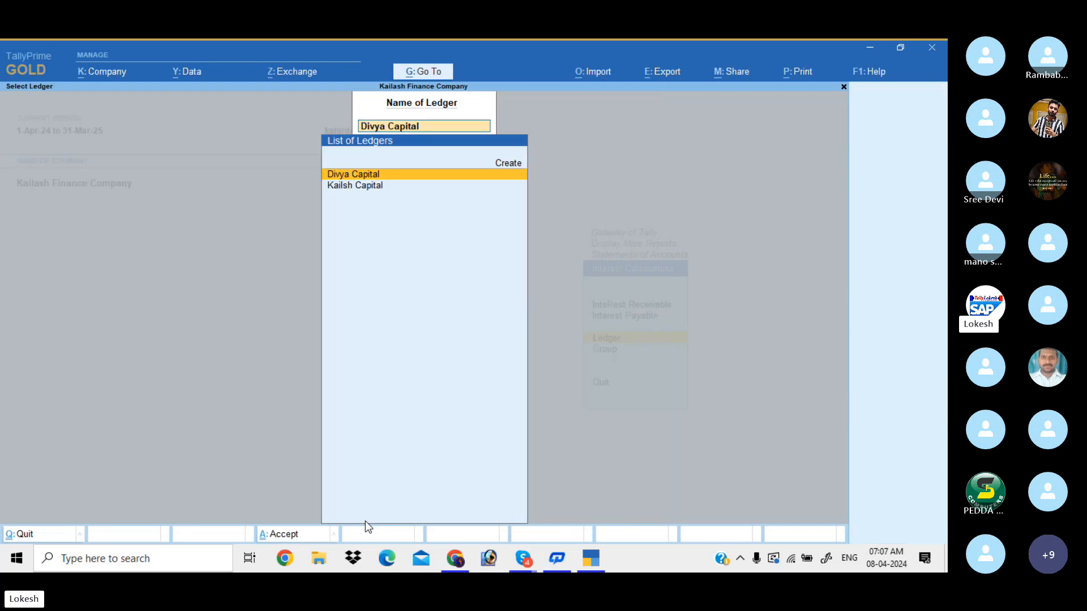
key("BackSpace")
key("Escape")
key("Escape")
key("Escape")
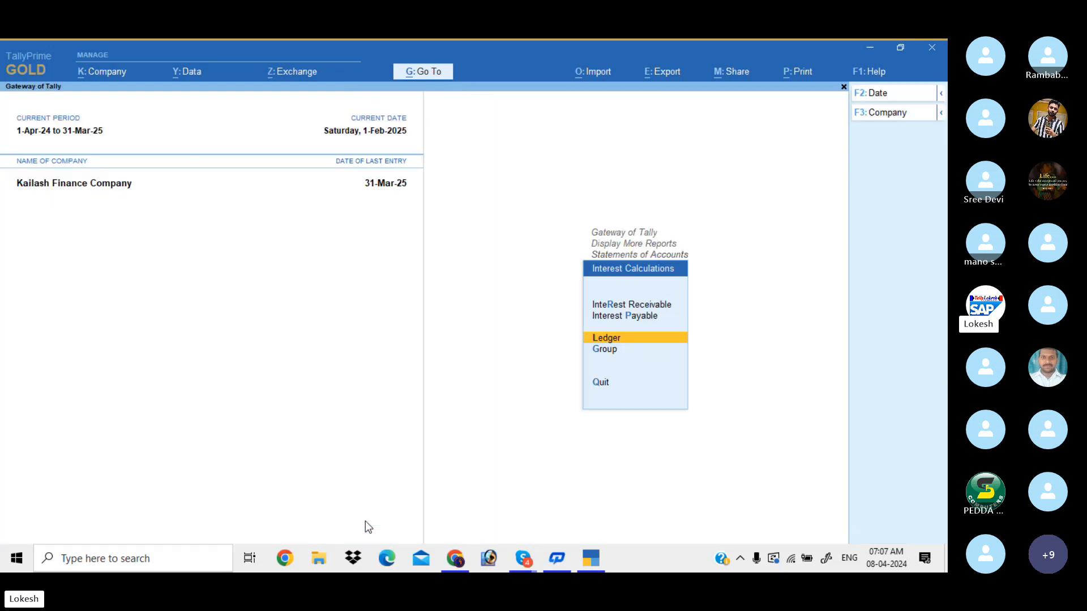
key("Escape")
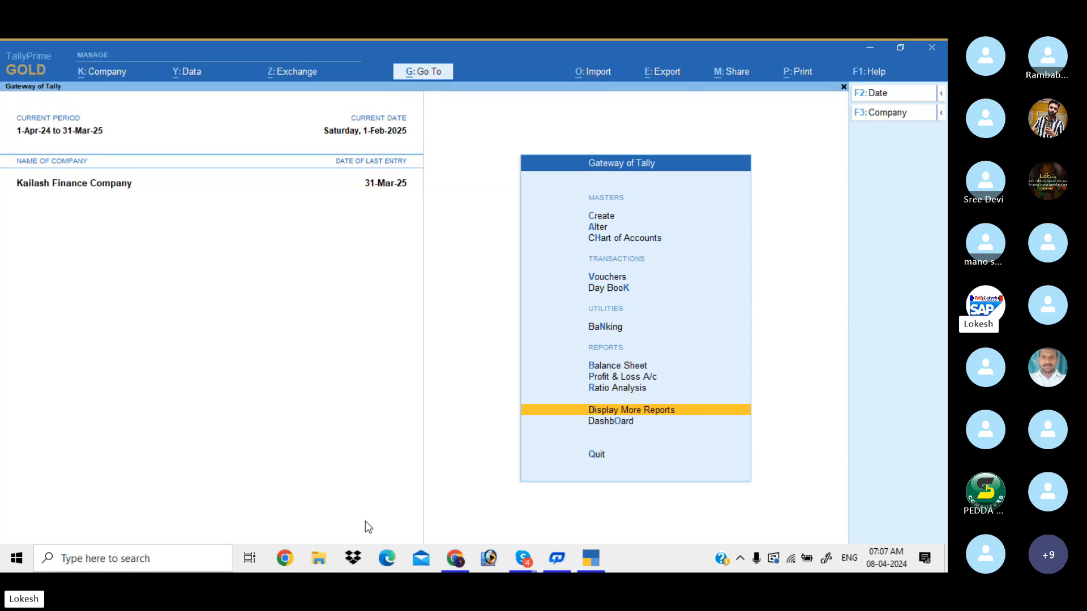
Step: Start a new ledger master named Capital and keep it under the Capital Account group
key("Up")
key("Up")
key("Up")
key("Up")
key("Up")
key("Up")
key("Up")
key("Up")
key("Up")
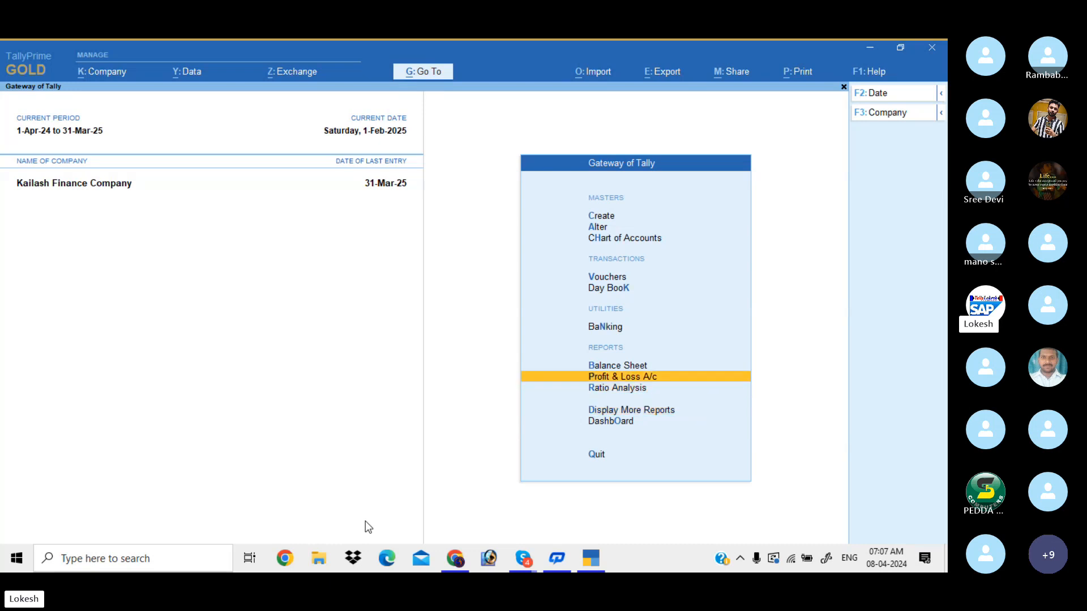
key("Return")
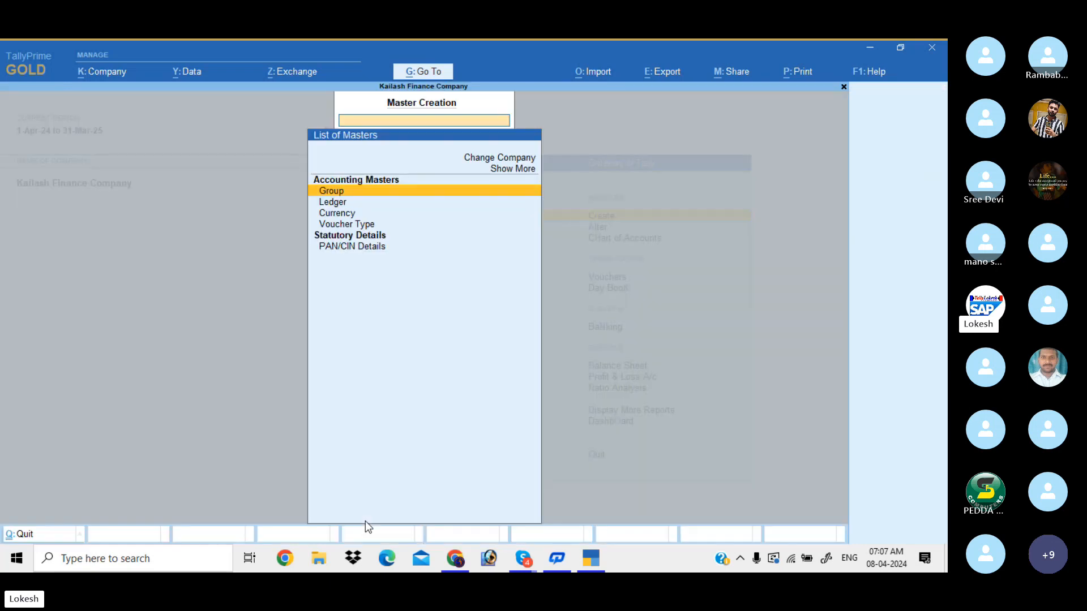
key("Down")
key("Return")
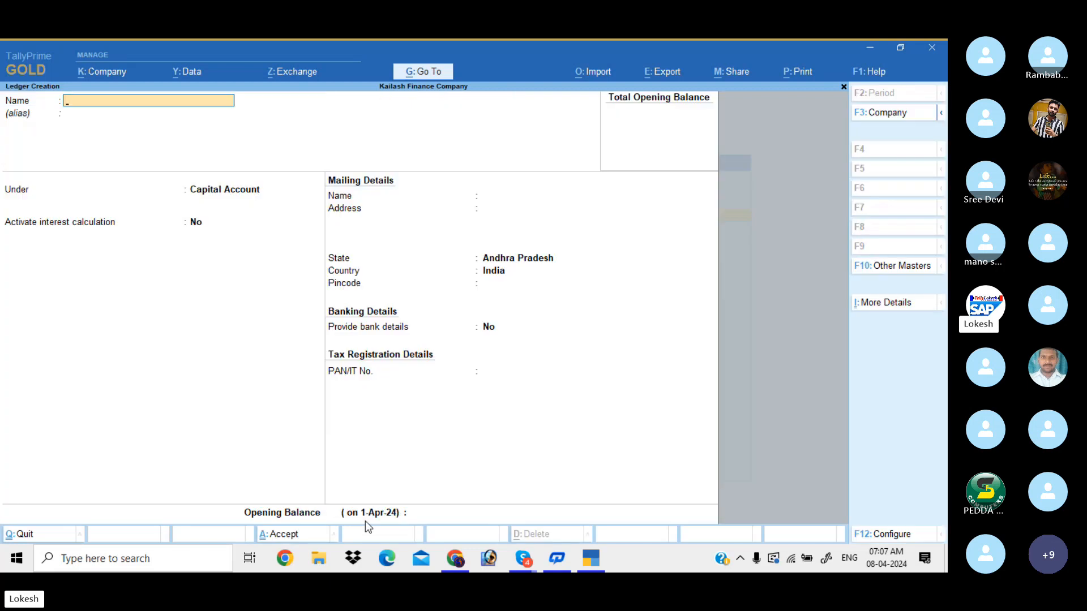
type("Capital")
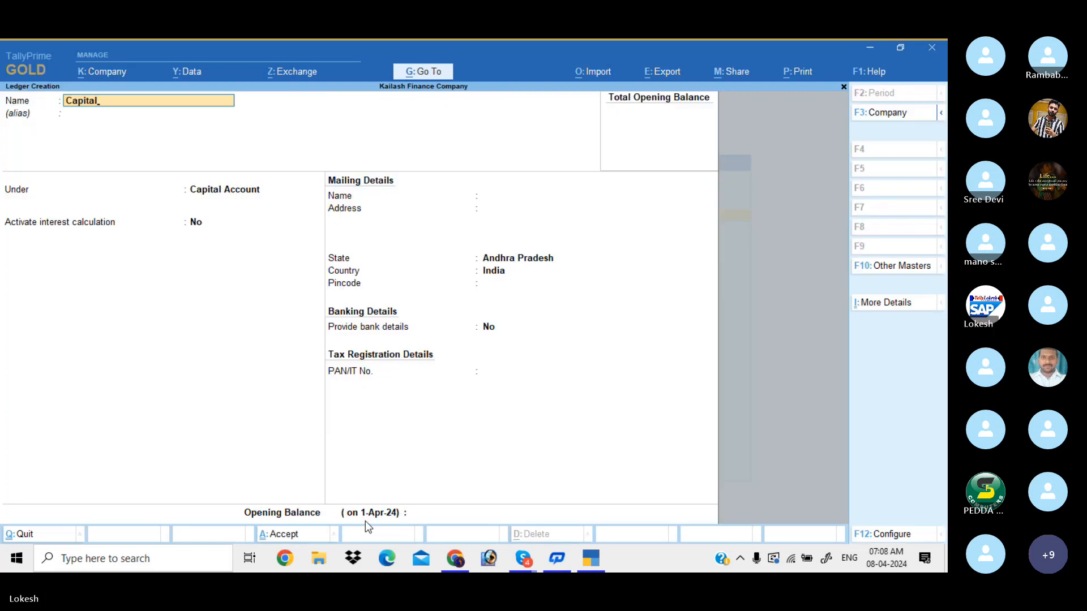
key("Return")
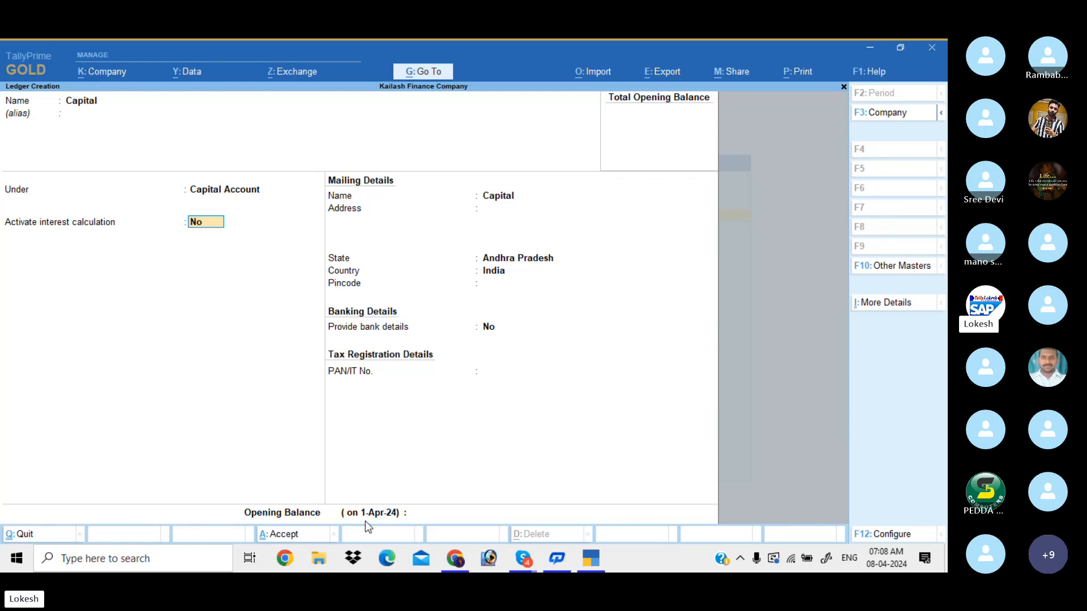
Step: Keep interest calculation set to No for the Capital ledger and save it without an opening balance
key("Return")
key("Return")
key("Return")
key("Return")
key("Return")
key("Return")
key("Return")
key("Return")
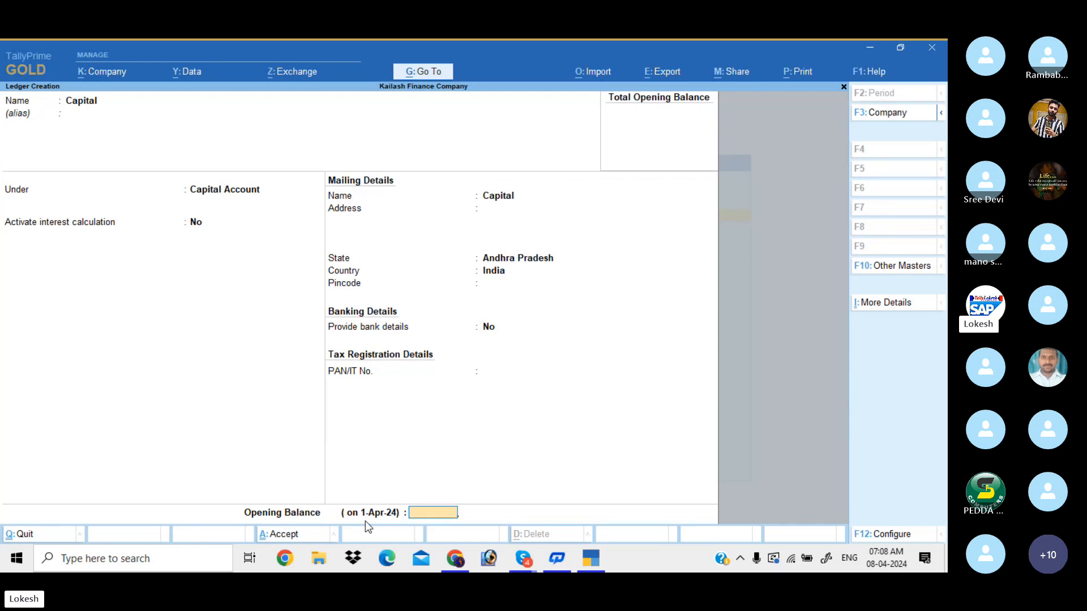
key("Return")
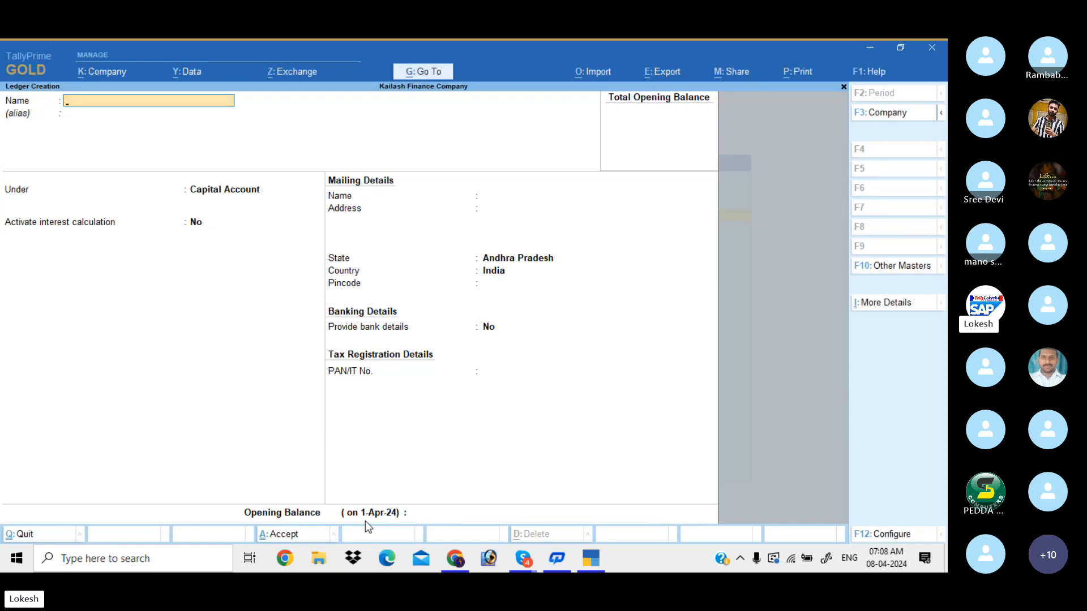
Step: Name the next new ledger Guna Traders and place it under Loans & Advances (Asset)
type("Guna Ttrad")
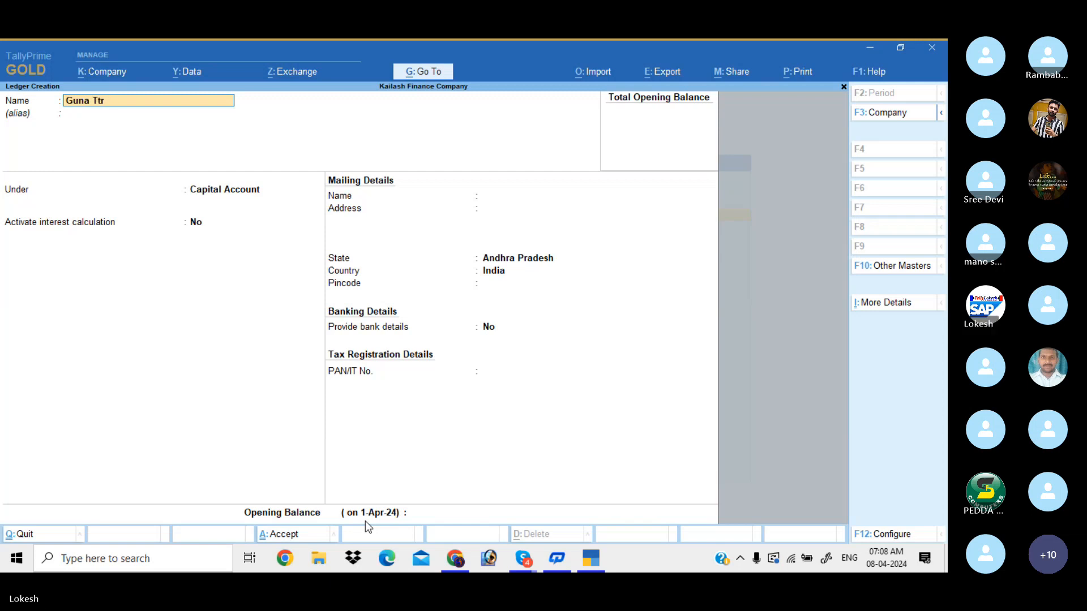
key("BackSpace")
key("BackSpace")
key("BackSpace")
key("BackSpace")
type("rader")
key("Return")
key("Return")
type("Lo")
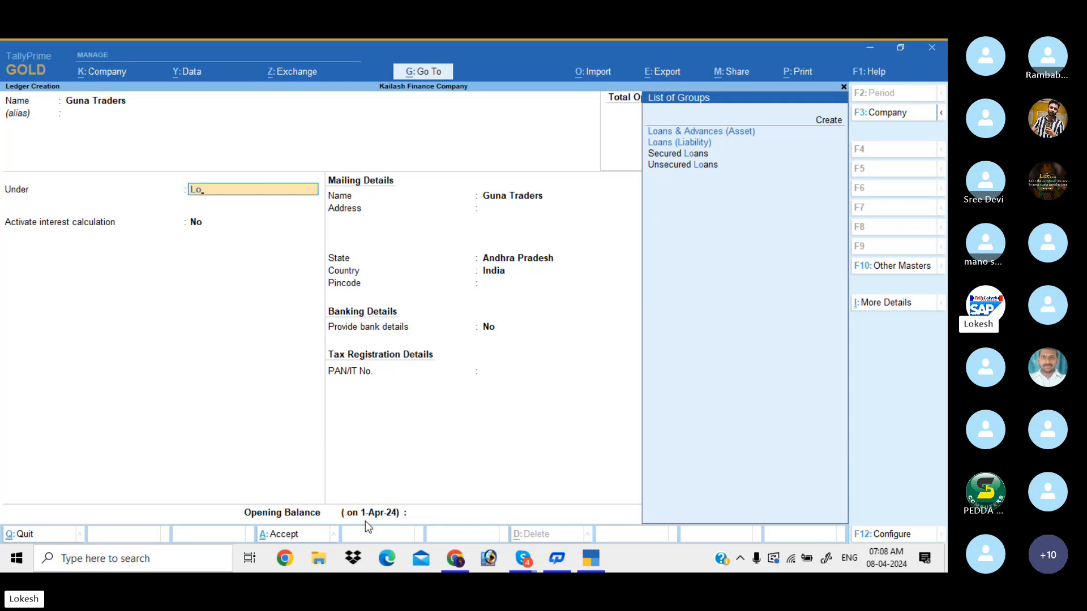
key("Return")
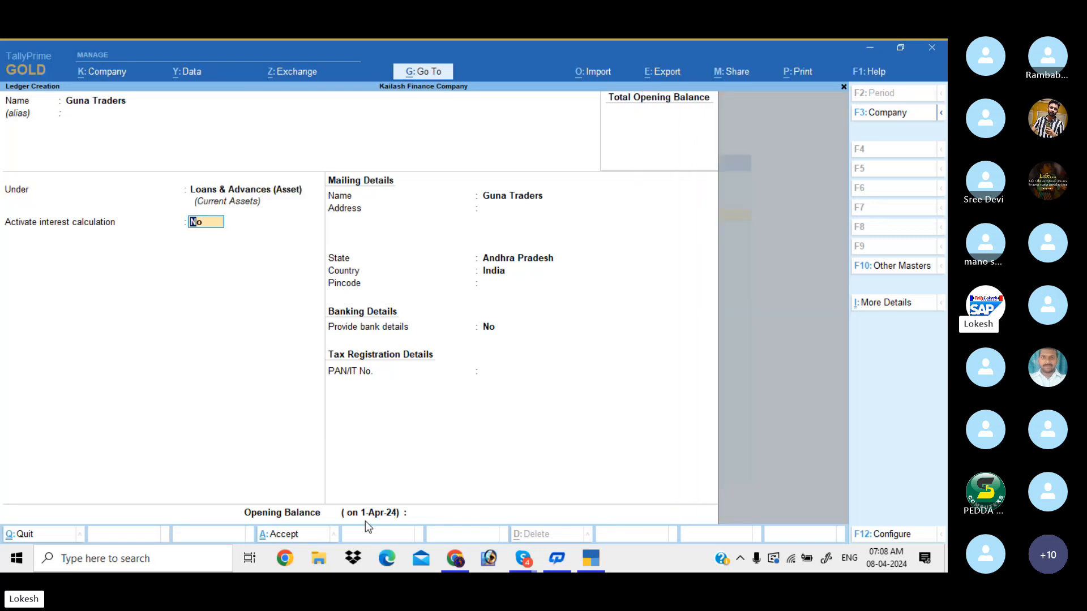
Step: Activate interest calculation for Guna Traders at 15% per 365-Day Year on All Balances
type("y")
key("Return")
key("Return")
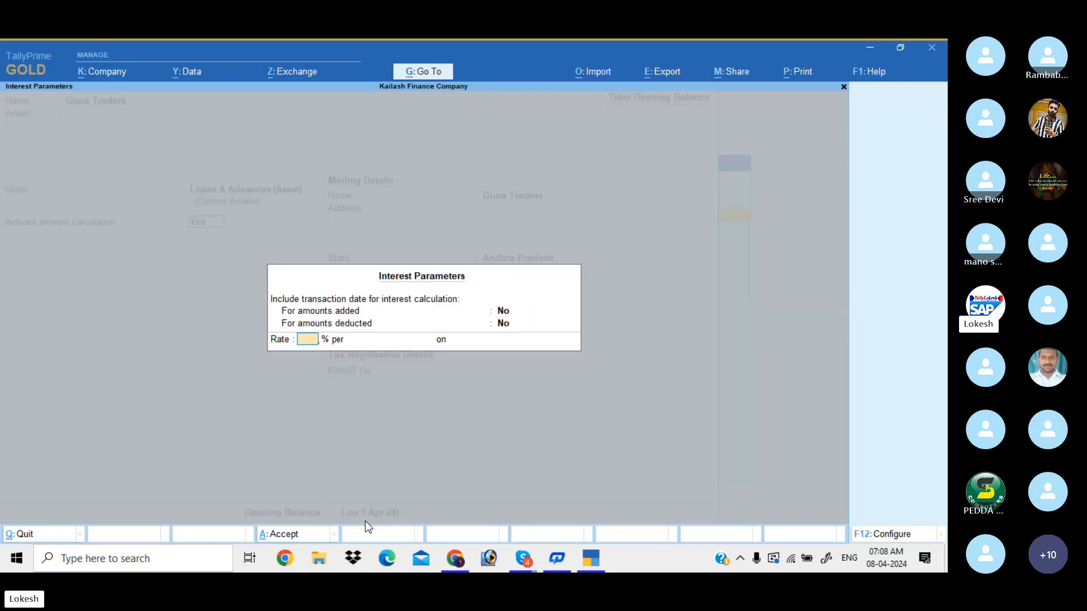
type("15")
key("Return")
key("Down")
key("Return")
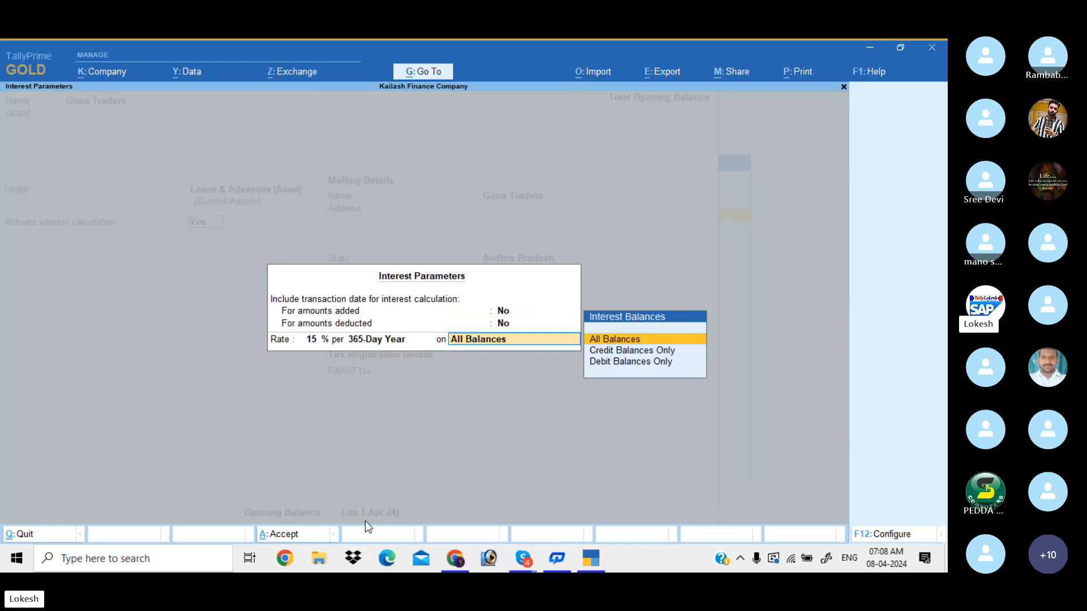
key("Return")
Step: Keep the default mailing and banking details for Guna Traders and save the ledger without an opening balance
key("Return")
key("Return")
key("Return")
key("Return")
key("Return")
key("Return")
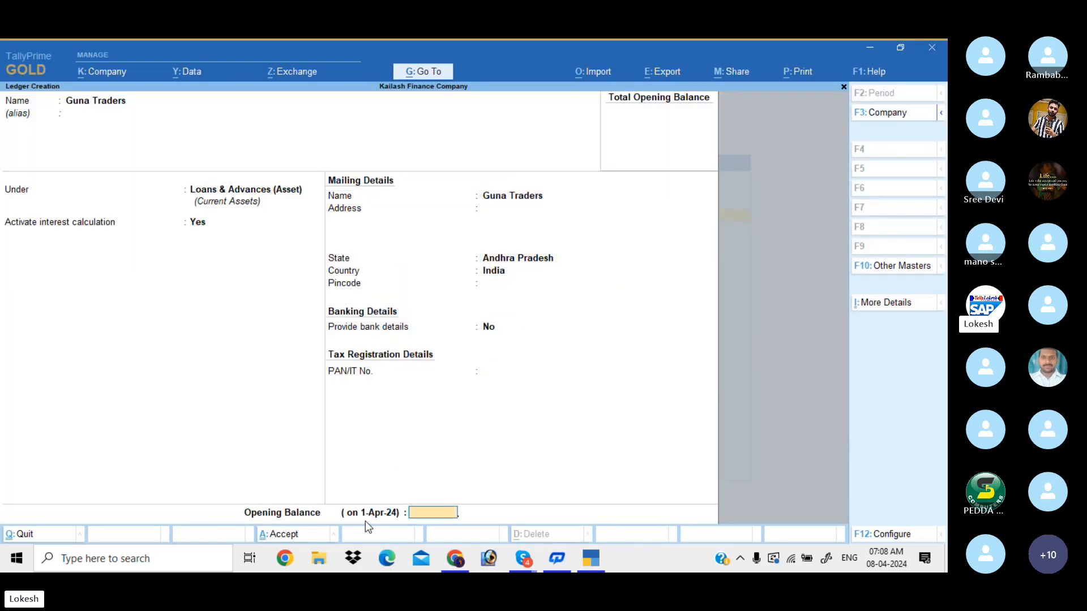
key("Return")
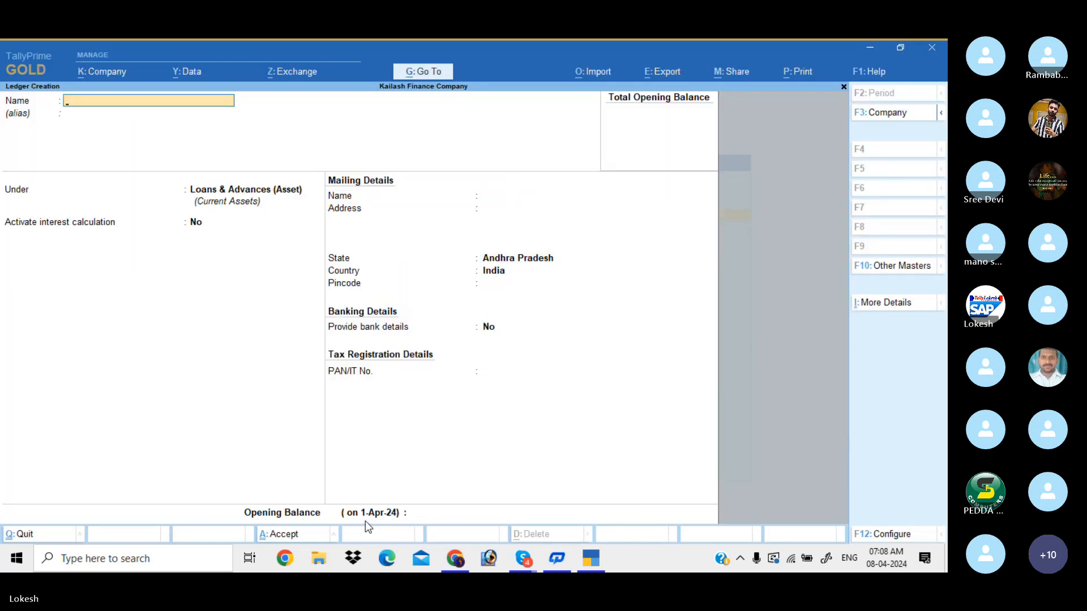
Step: Name the next new ledger Pallavi Traders, keeping it under Loans & Advances (Asset) without an alias
type("Pa")
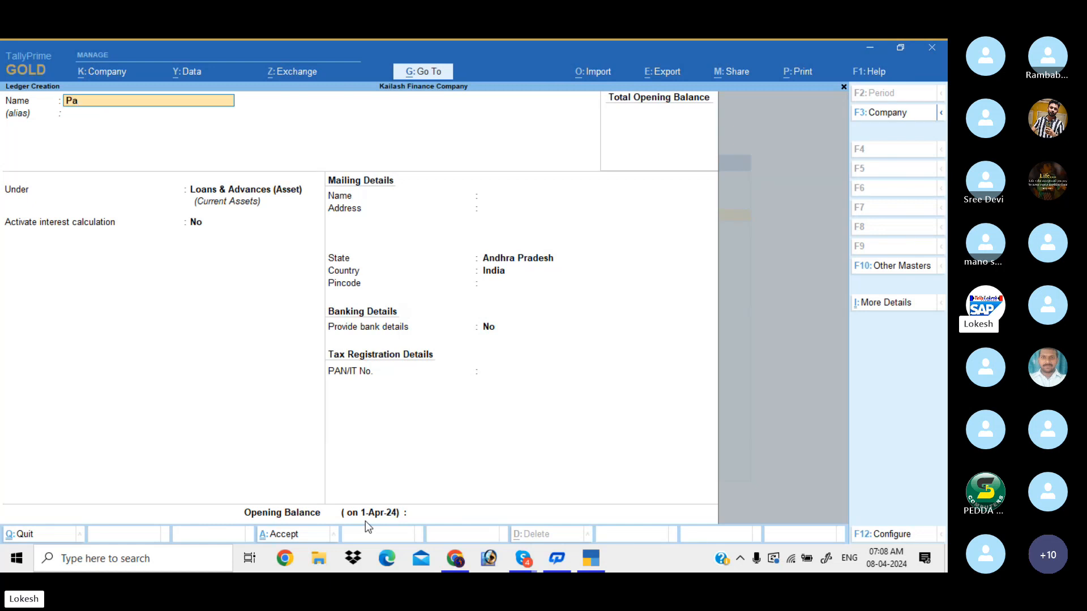
type("llavi Traders")
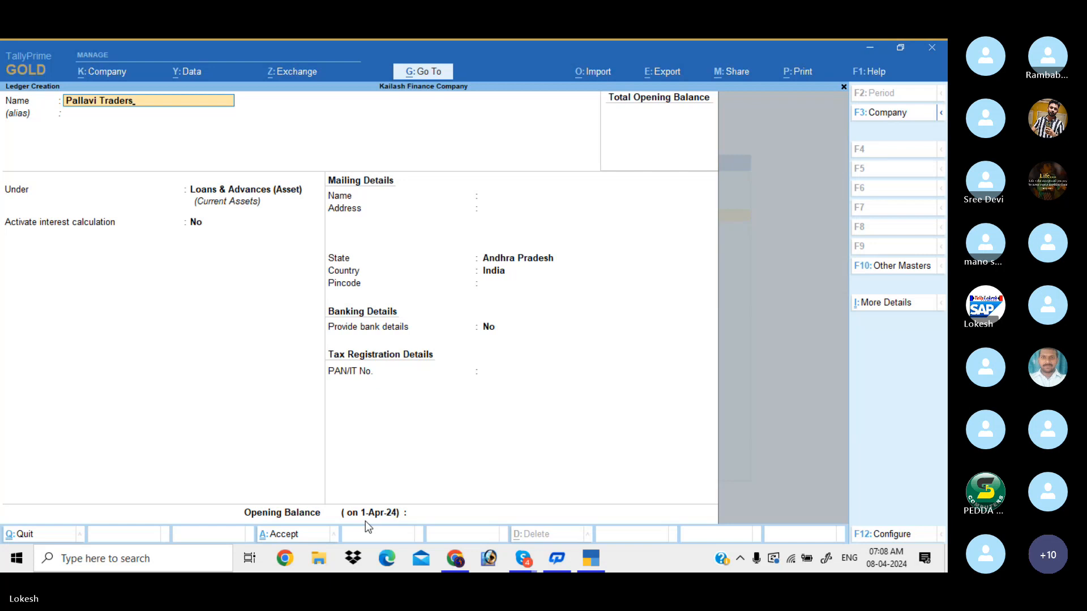
key("Return")
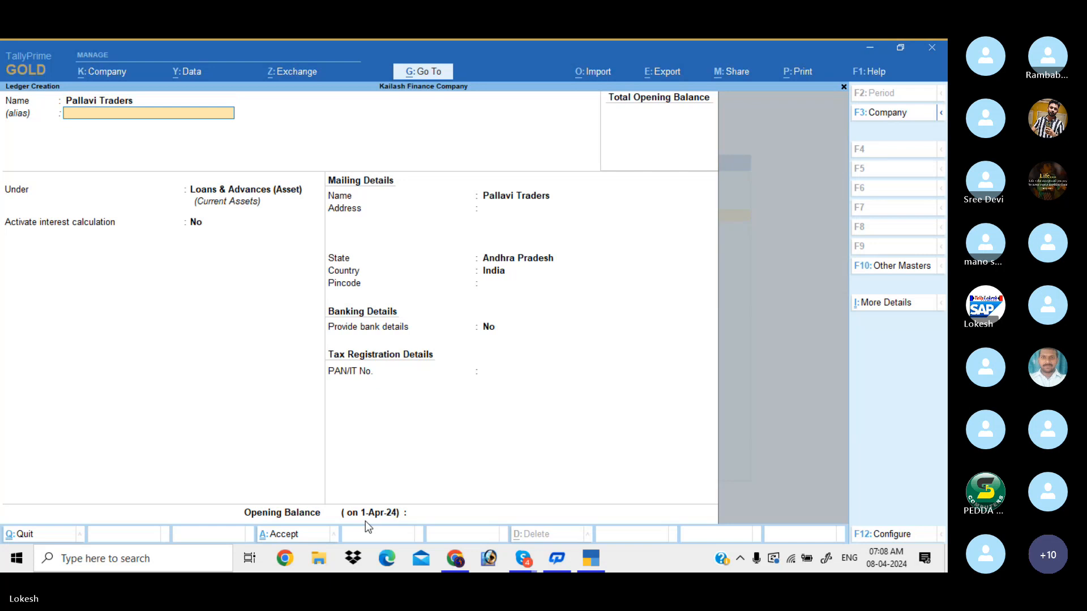
key("Return")
Step: Activate interest calculation for Pallavi Traders at 20% per 365-Day Year, leaving transaction dates excluded for added and deducted amounts
key("y")
key("Return")
key("Return")
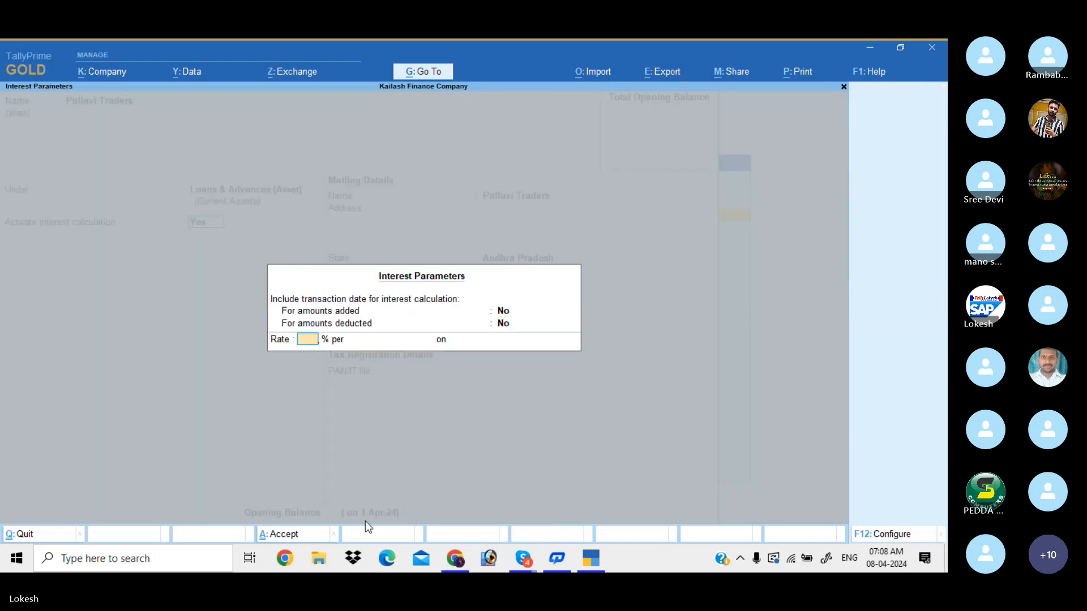
type("20")
key("Return")
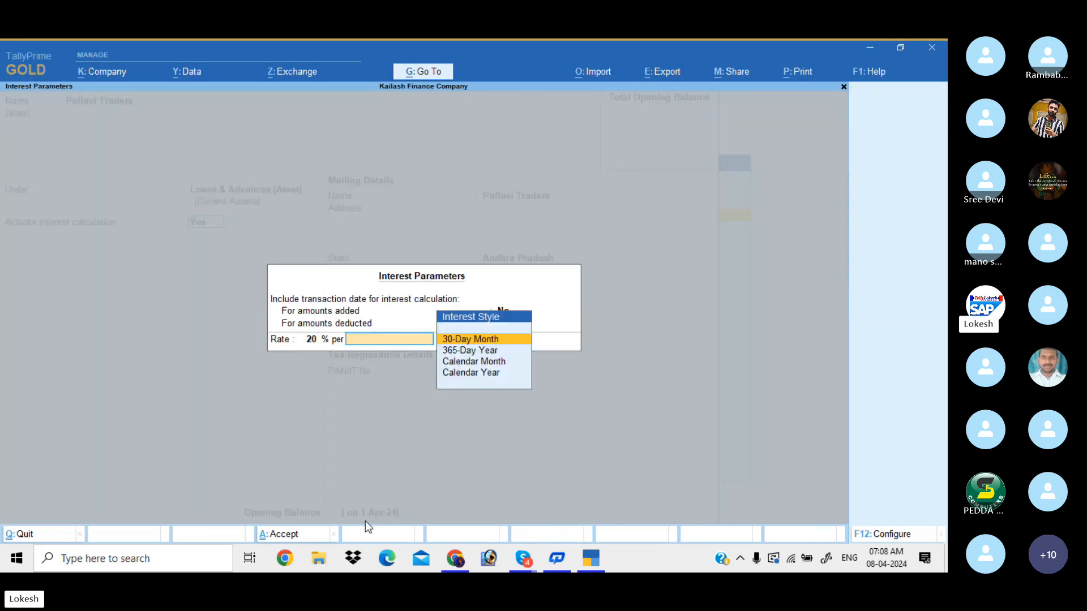
key("Down")
key("Return")
key("Return")
key("Return")
key("Return")
key("Return")
key("Return")
key("Return")
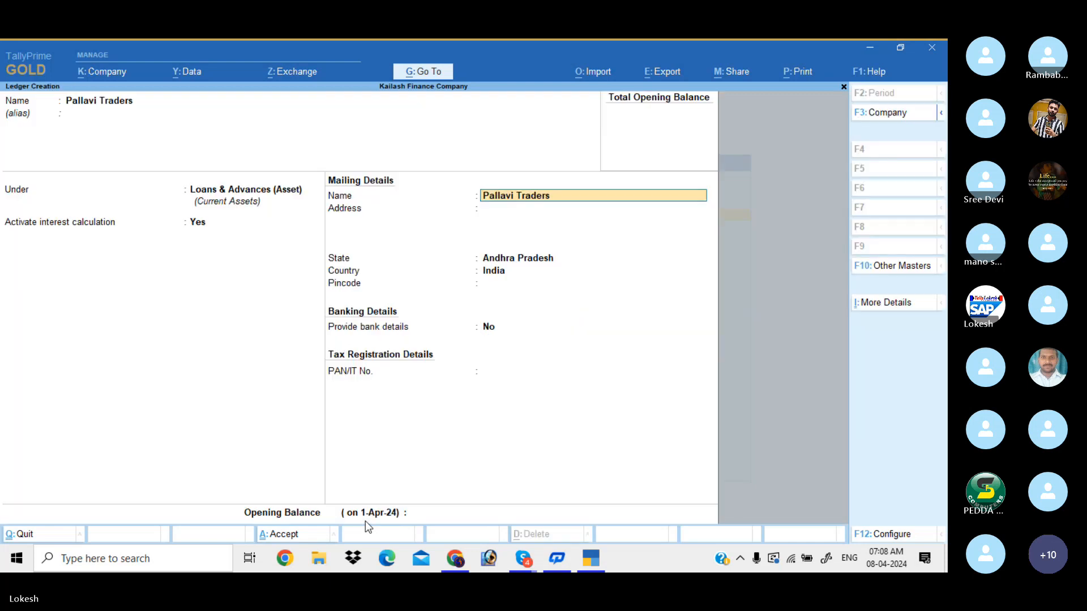
Step: Save the Pallavi Traders ledger with default mailing and banking details and leave master creation
key("Return")
key("Return")
key("Return")
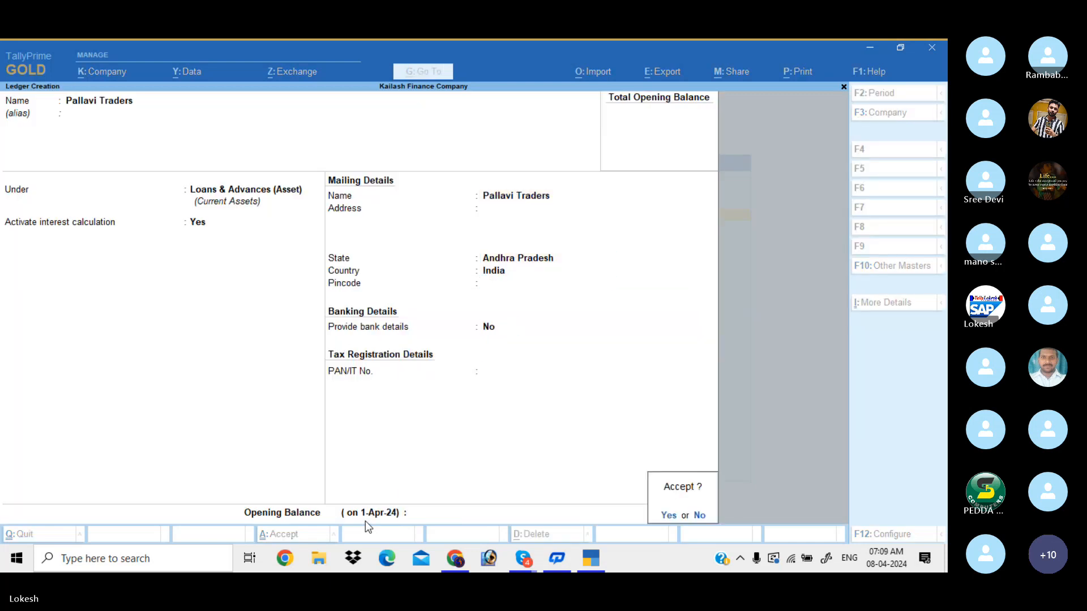
key("Return")
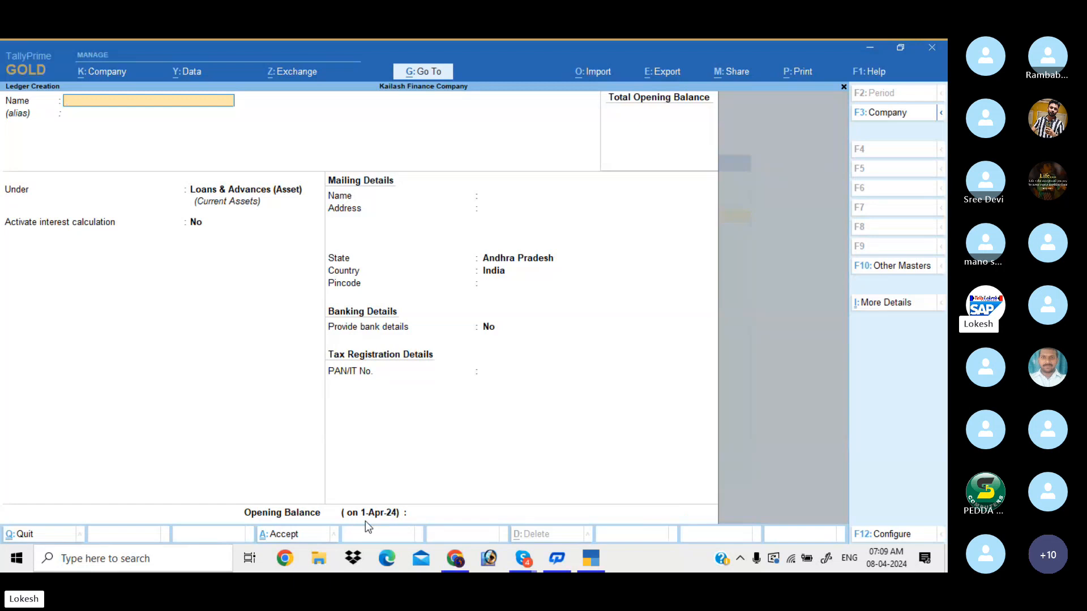
key("Escape")
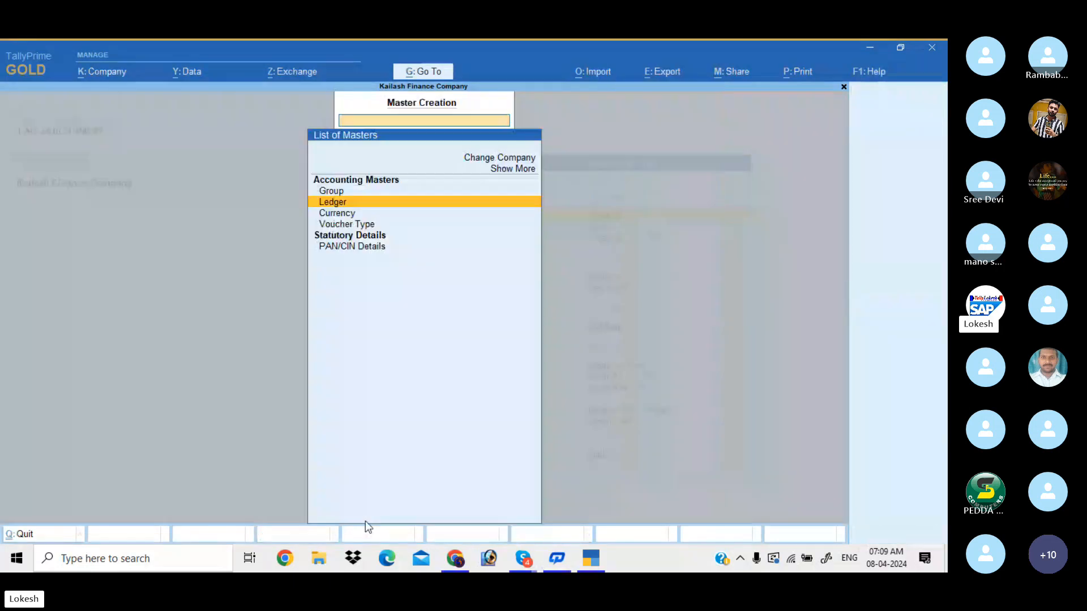
key("Escape")
Step: Start a new receipt voucher and set its date to 1-Apr-24
key("Down")
key("Down")
key("Down")
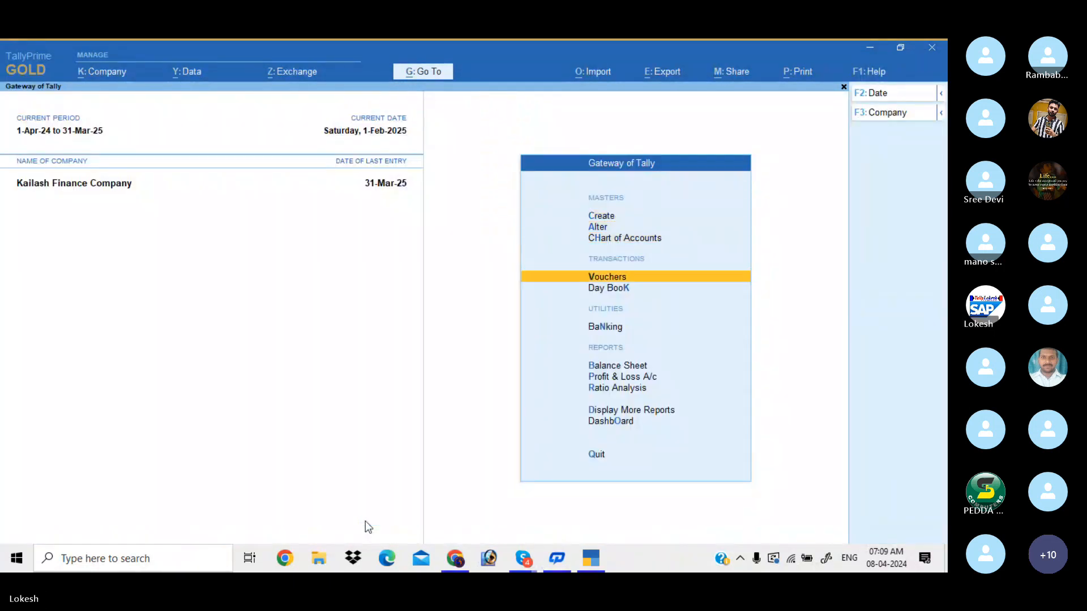
key("Return")
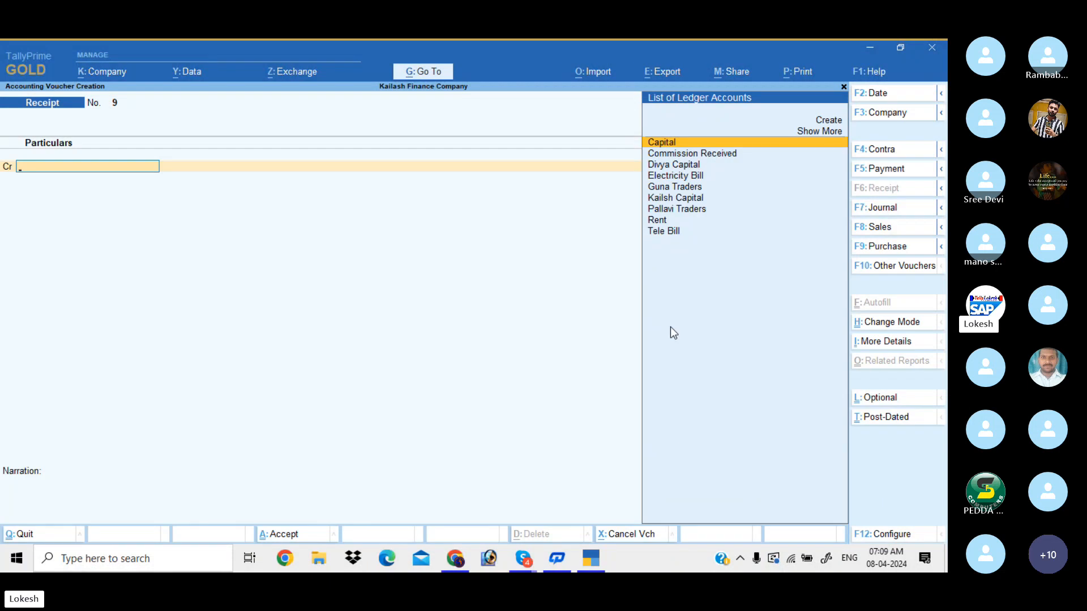
left_click(891, 95)
type("1")
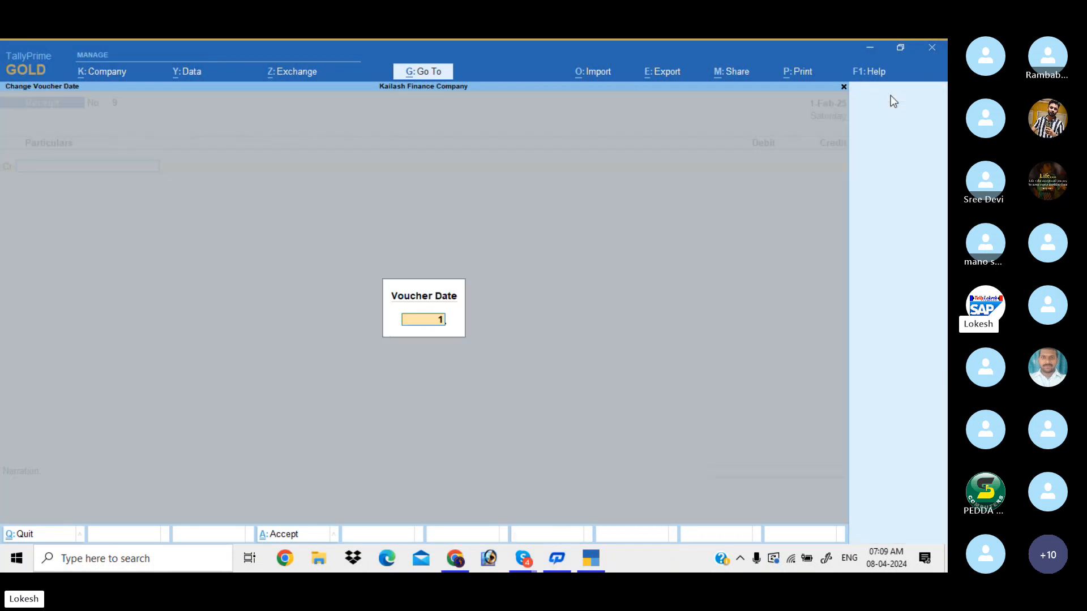
type("-4")
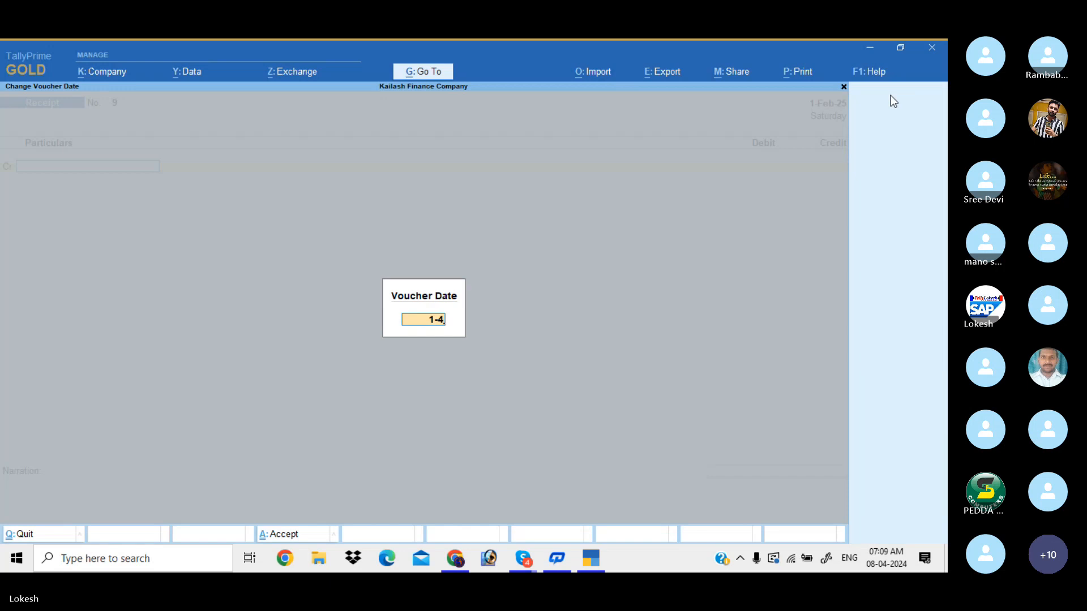
key("Return")
Step: Credit the Capital ledger with 40,00,000 in the receipt voucher
type("Ca")
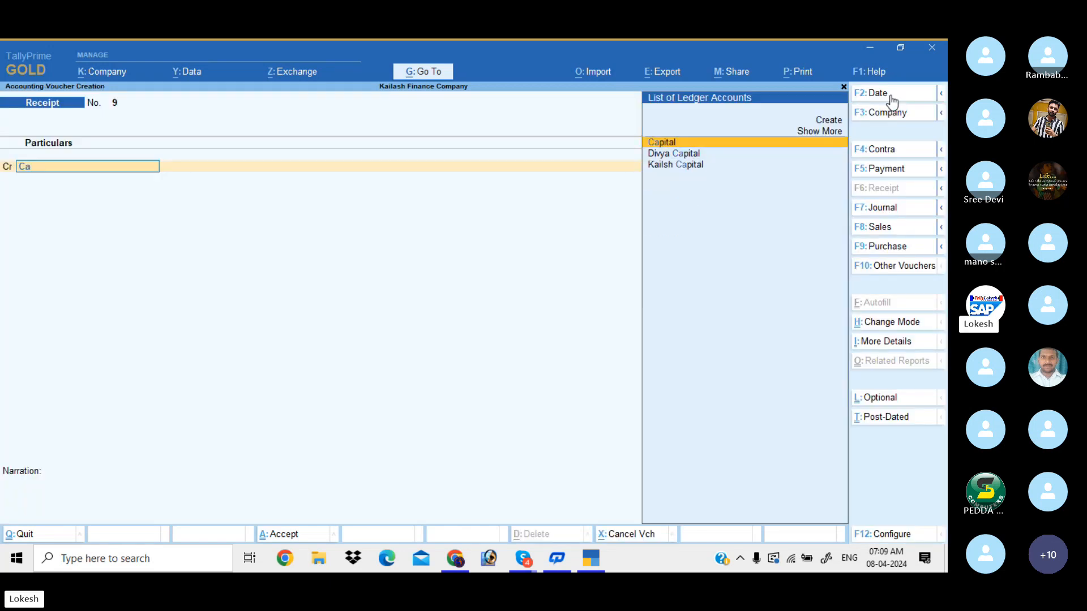
key("Return")
type("40,00,0")
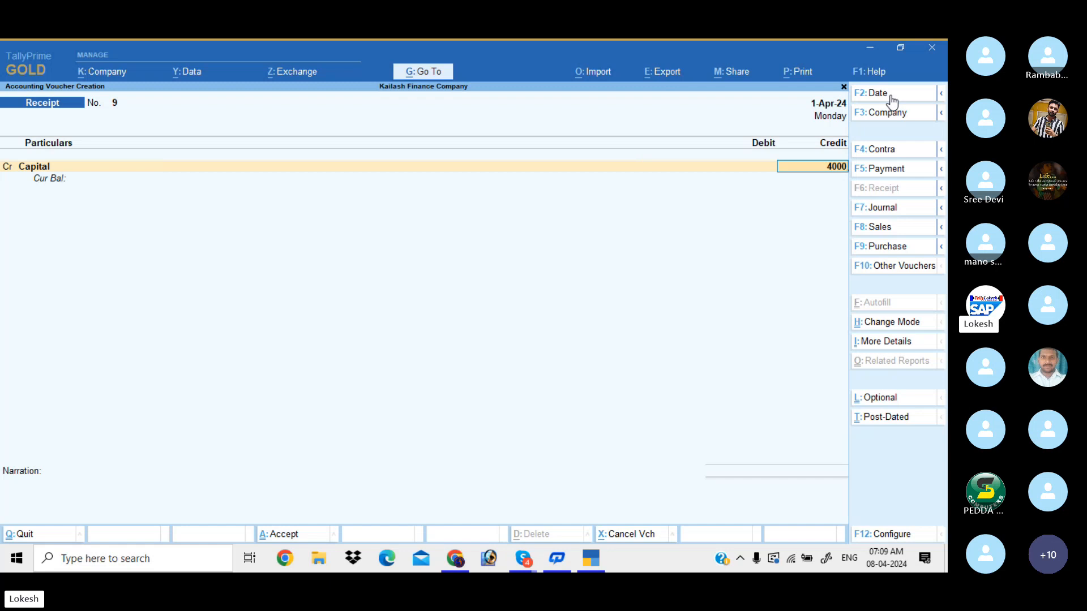
type("00")
key("Return")
key("Return")
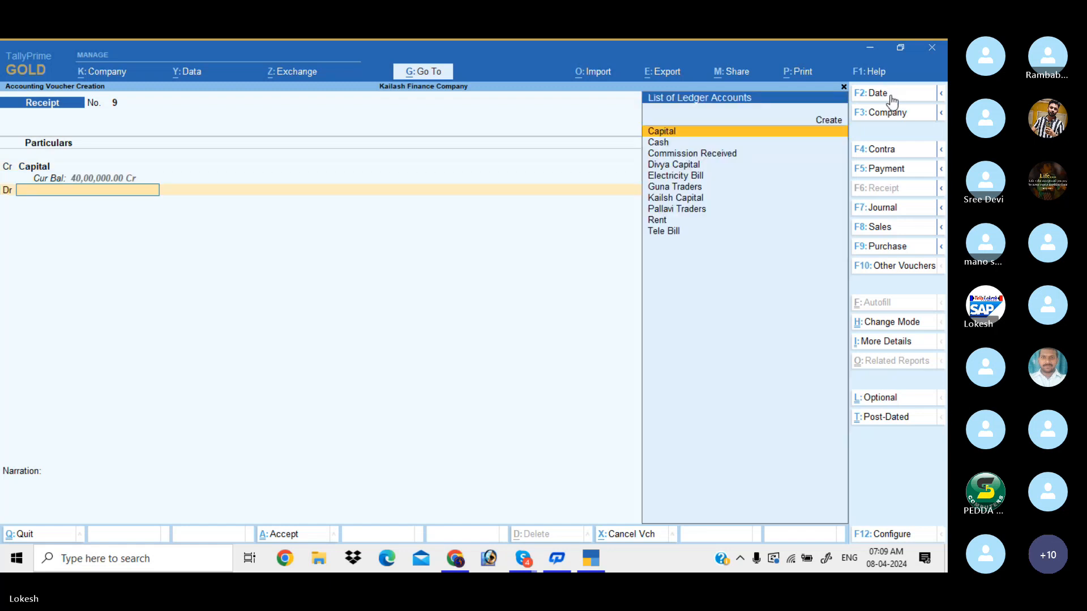
Step: Debit Cash for the full 40,00,000 and save the receipt voucher without a narration
key("Down")
key("Return")
key("Return")
key("Return")
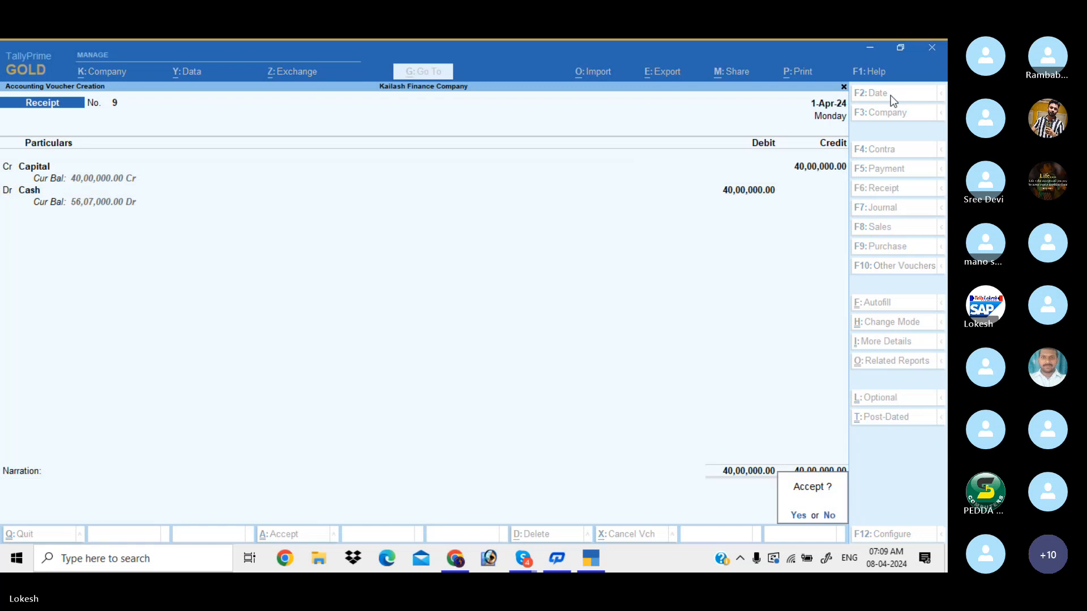
key("Return")
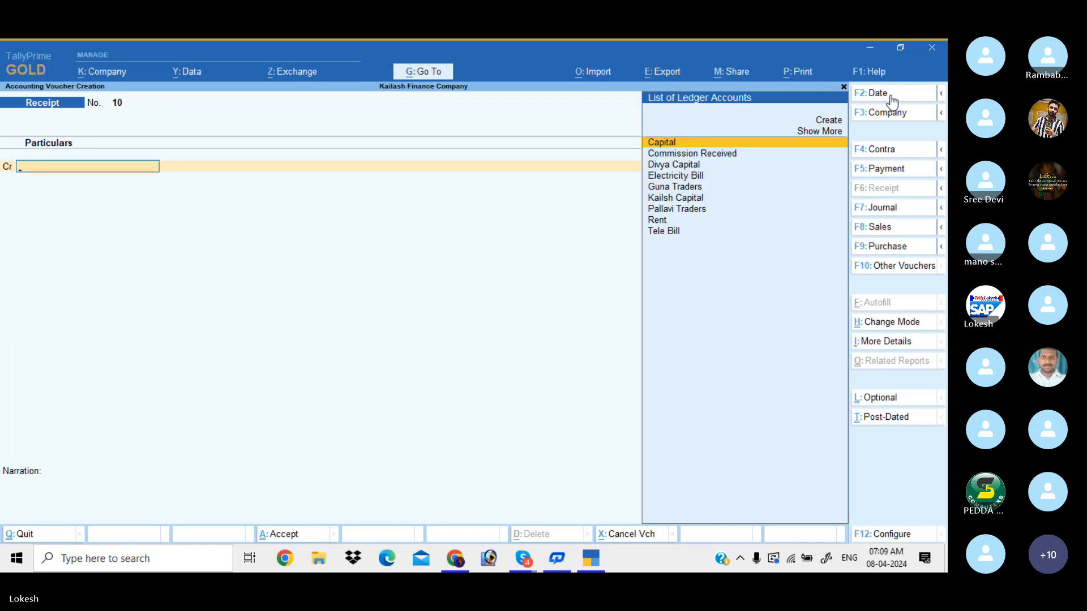
Step: Switch to a payment voucher and date it 2-Apr-24
left_click(902, 168)
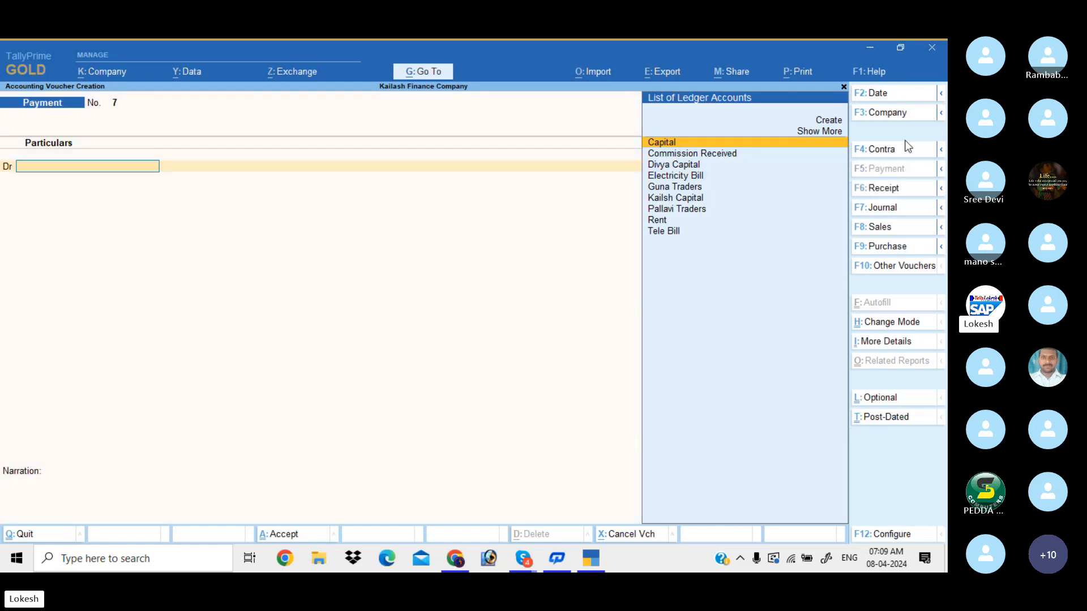
left_click(893, 94)
type("3-4")
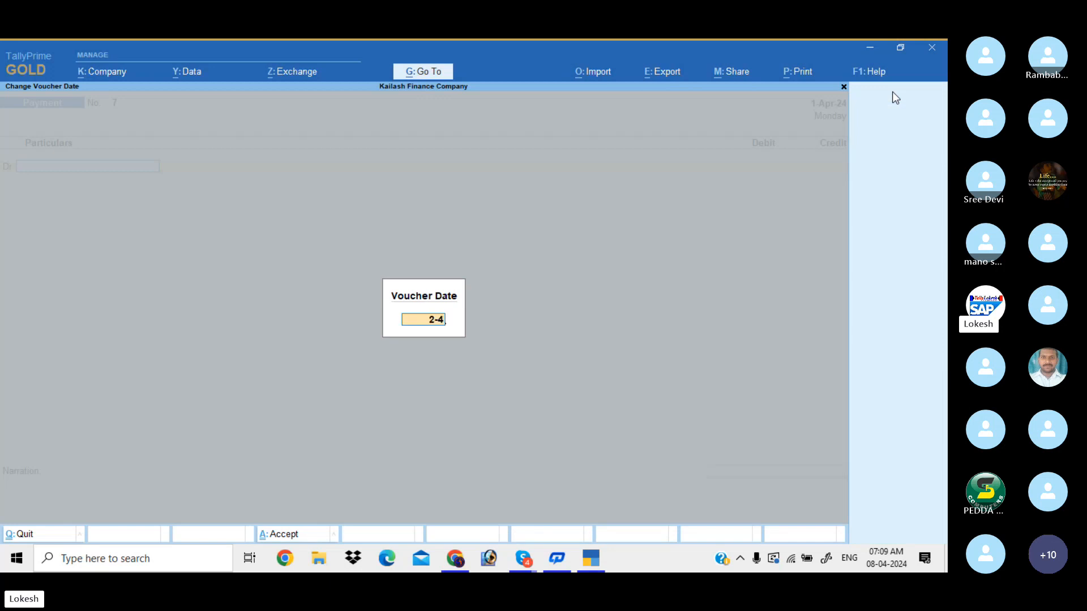
key("Return")
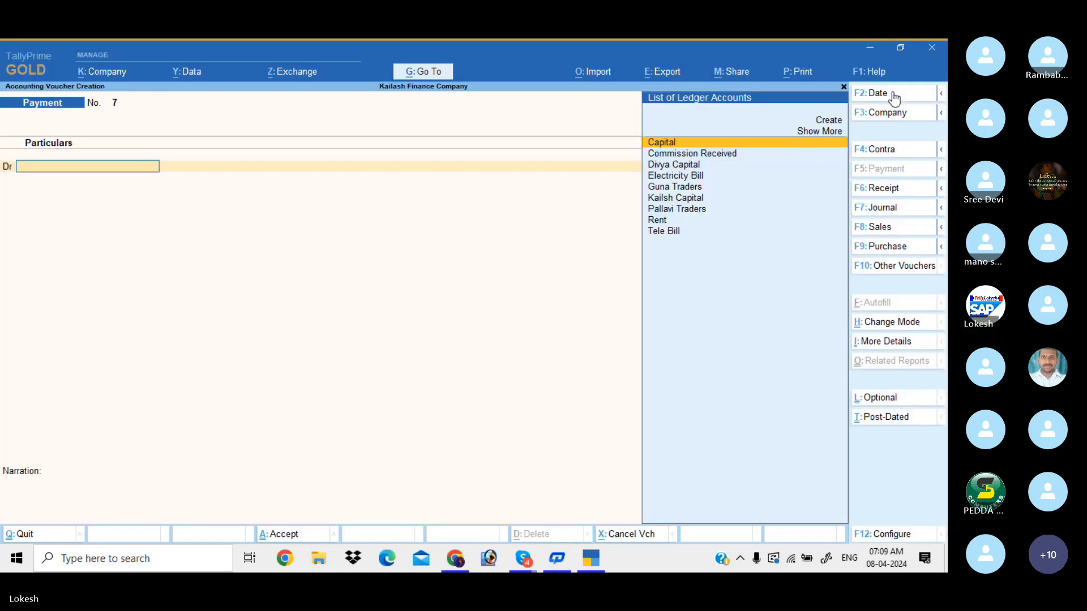
Step: Debit Guna Traders with 1,50,000 in the payment voucher
type("g")
key("Return")
type("1")
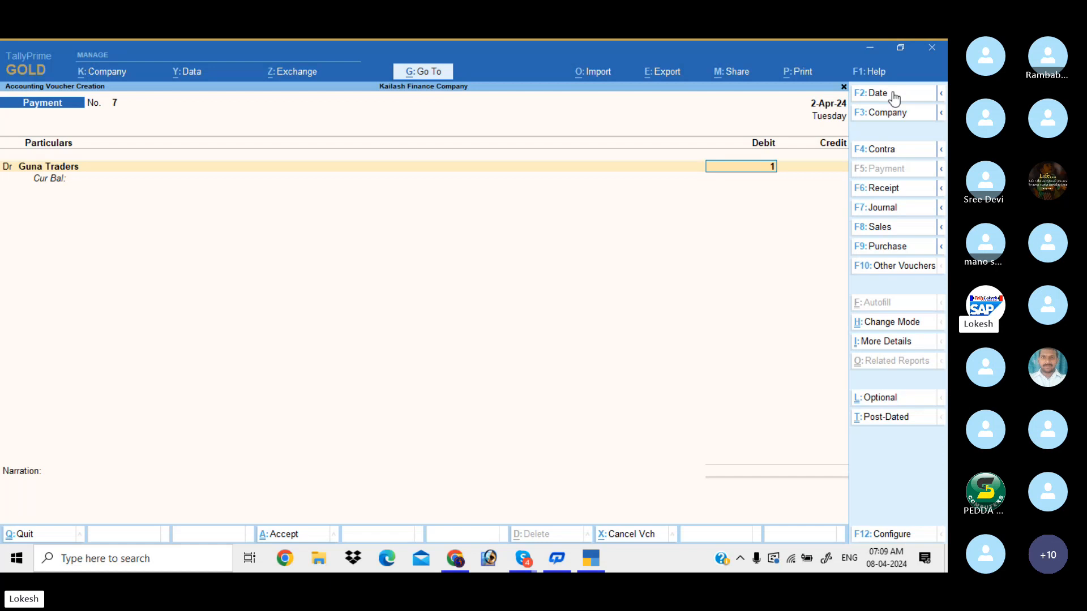
type("50000")
key("Return")
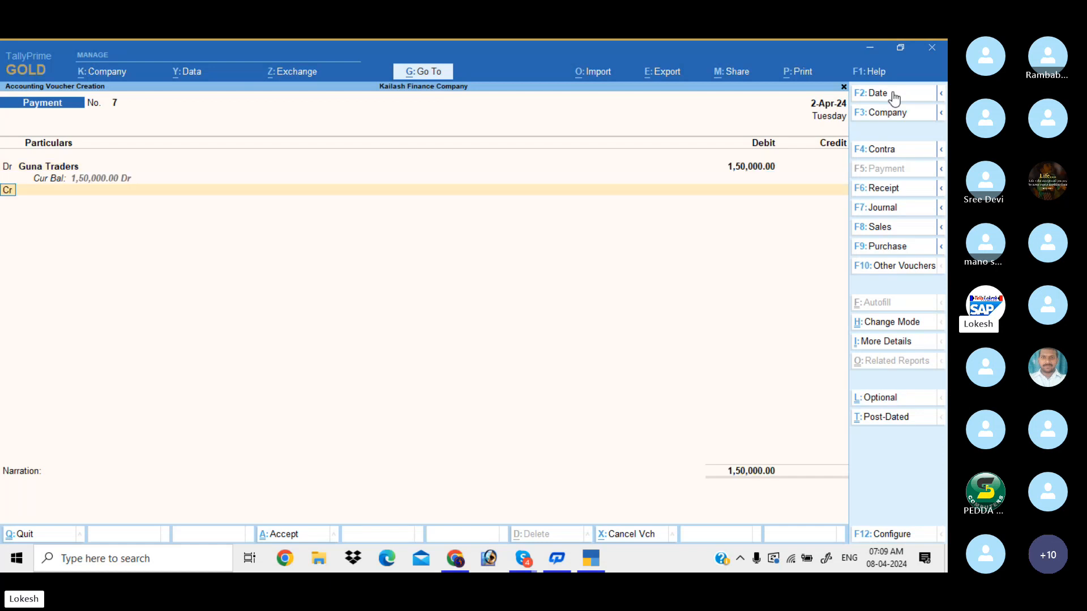
Step: Add a second debit line for Pallavi Traders with 3,00,000 in the payment voucher
key("Return")
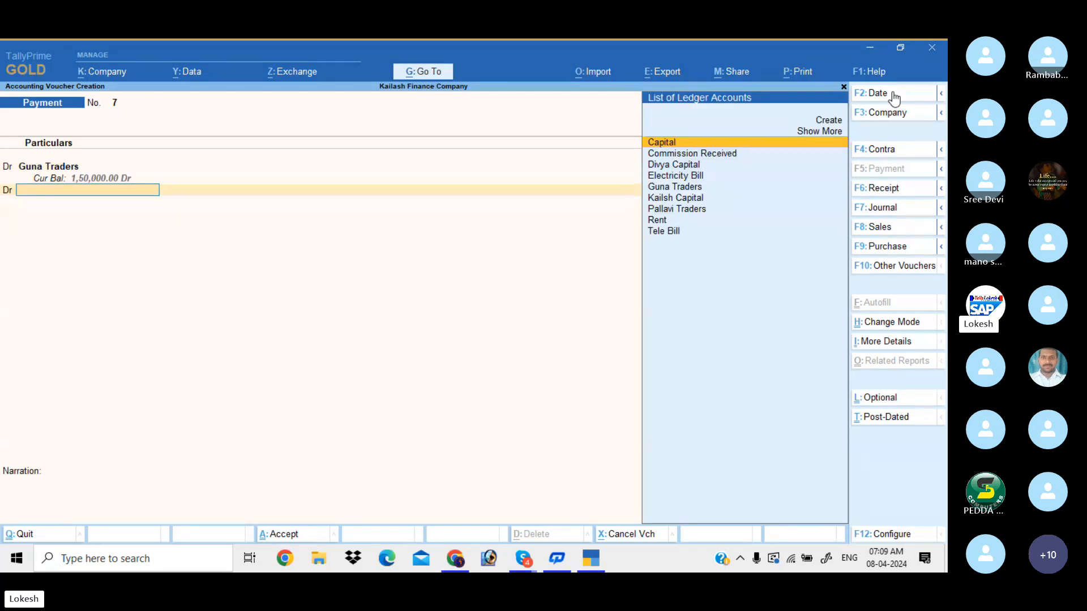
type("p")
key("Return")
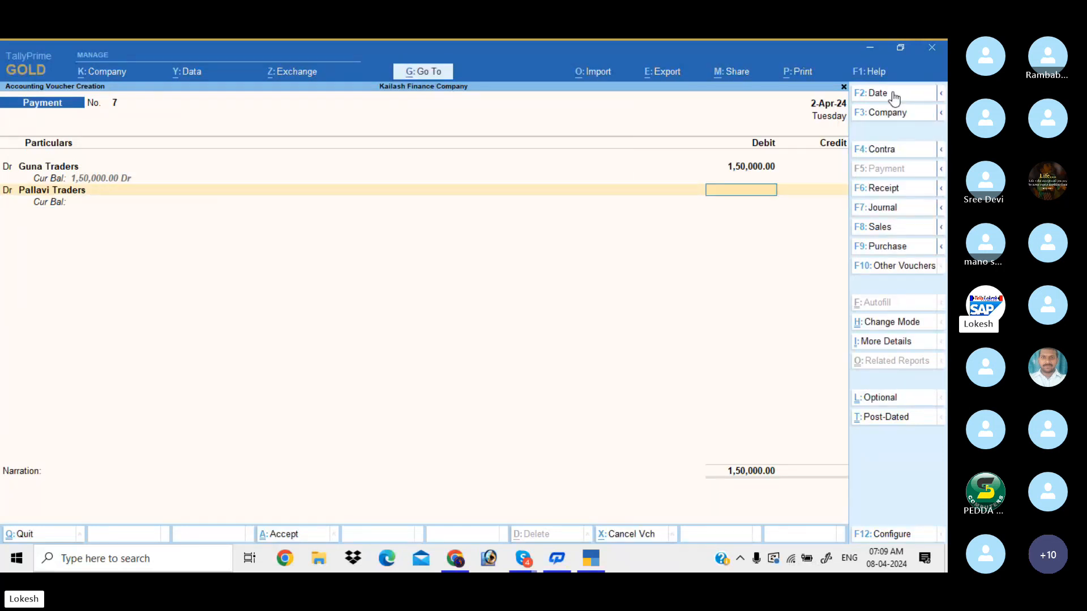
type("300000")
key("Return")
Step: Credit Cash for the full 4,50,000 and save the payment voucher without a narration
key("Return")
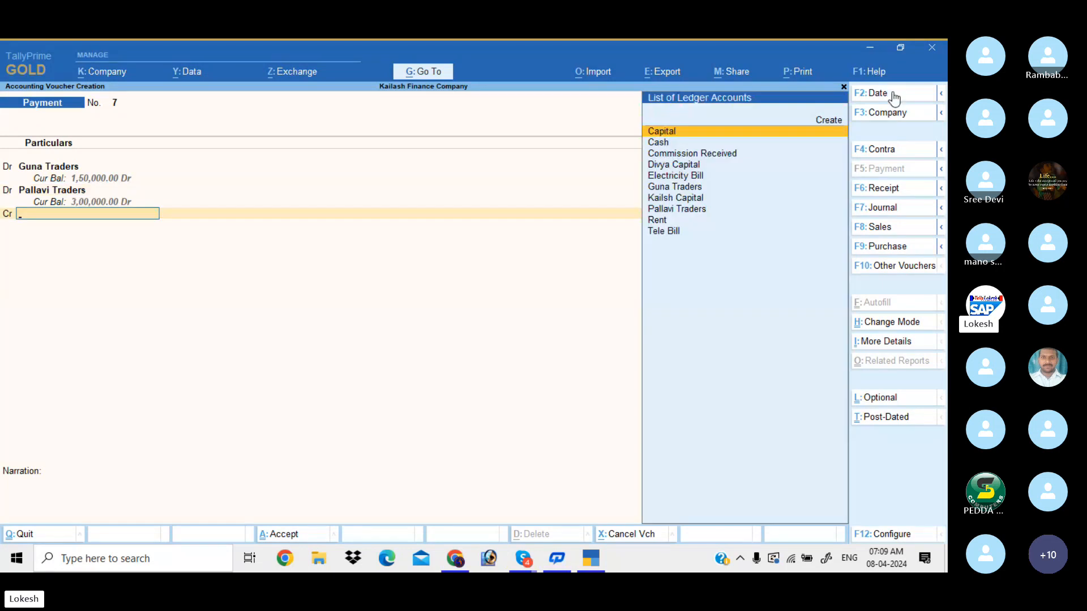
key("Down")
key("Return")
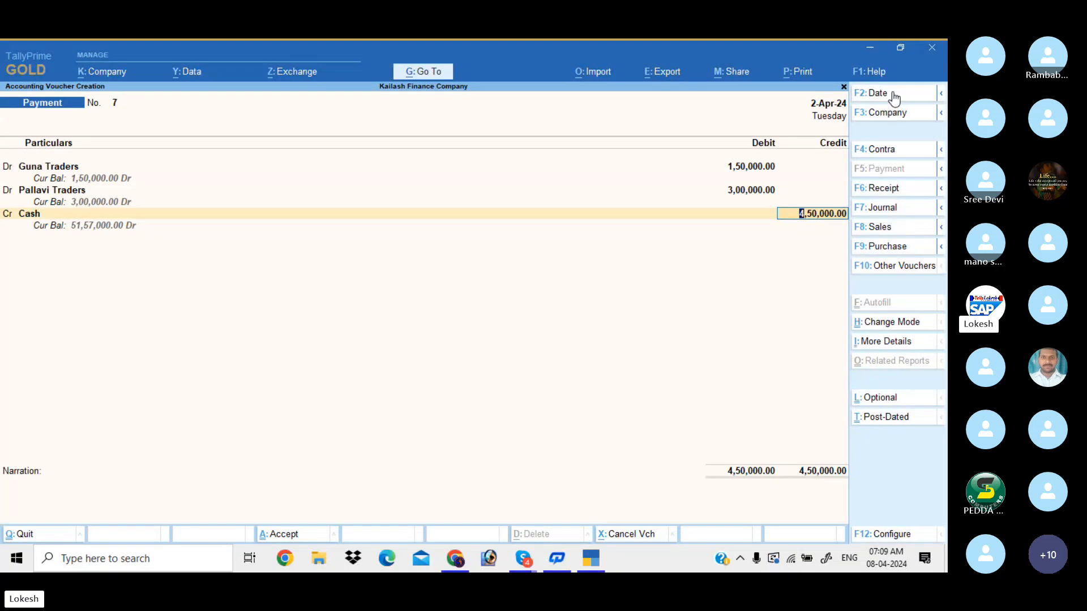
key("Return")
key("Return")
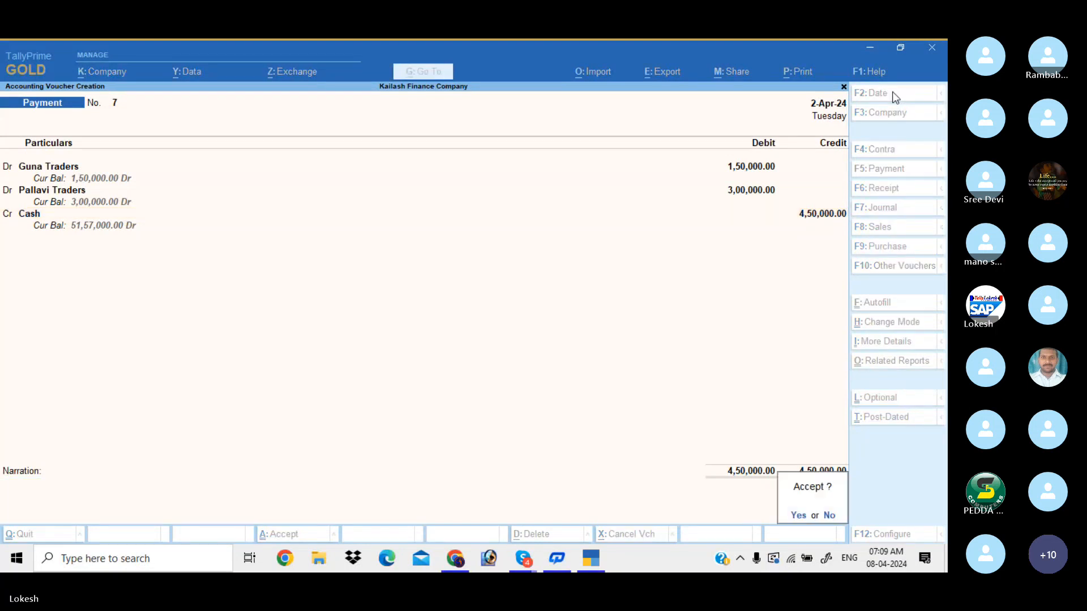
key("Return")
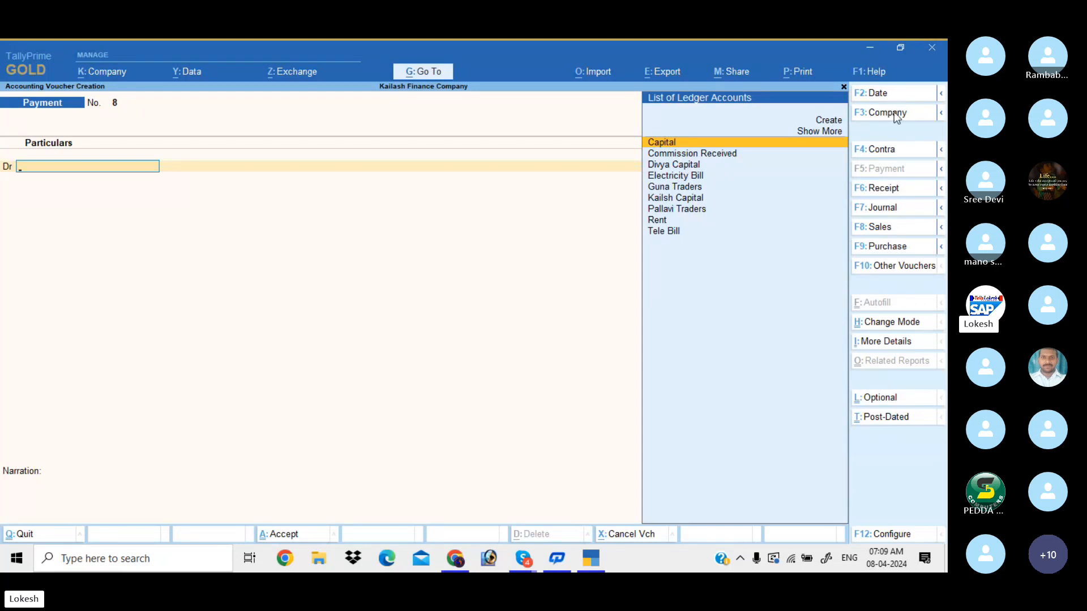
Step: Switch to a receipt voucher and date it 1-May-24
left_click(898, 191)
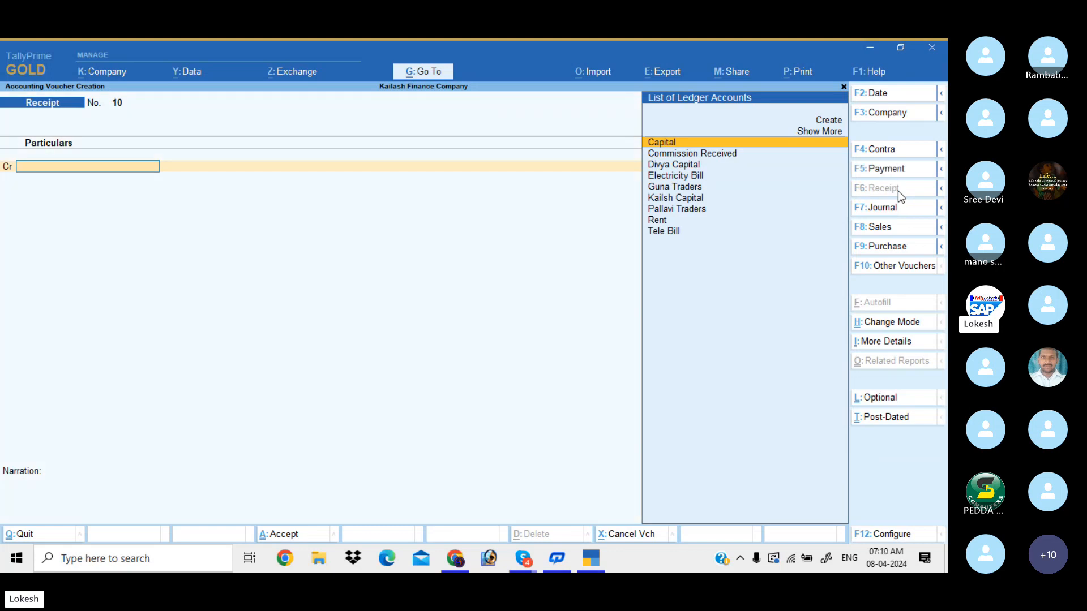
left_click(895, 95)
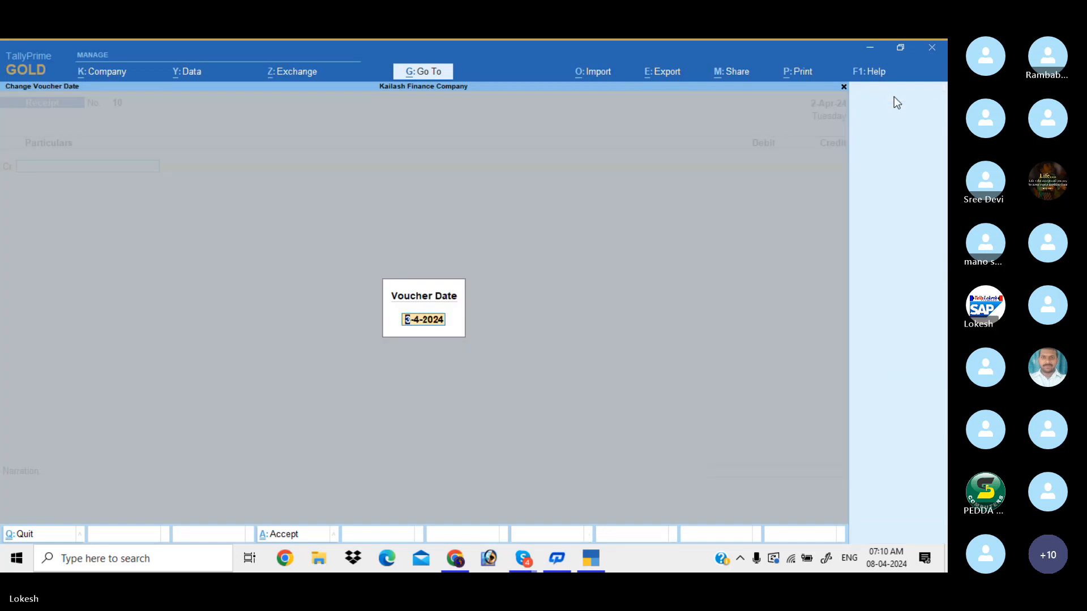
key("Return")
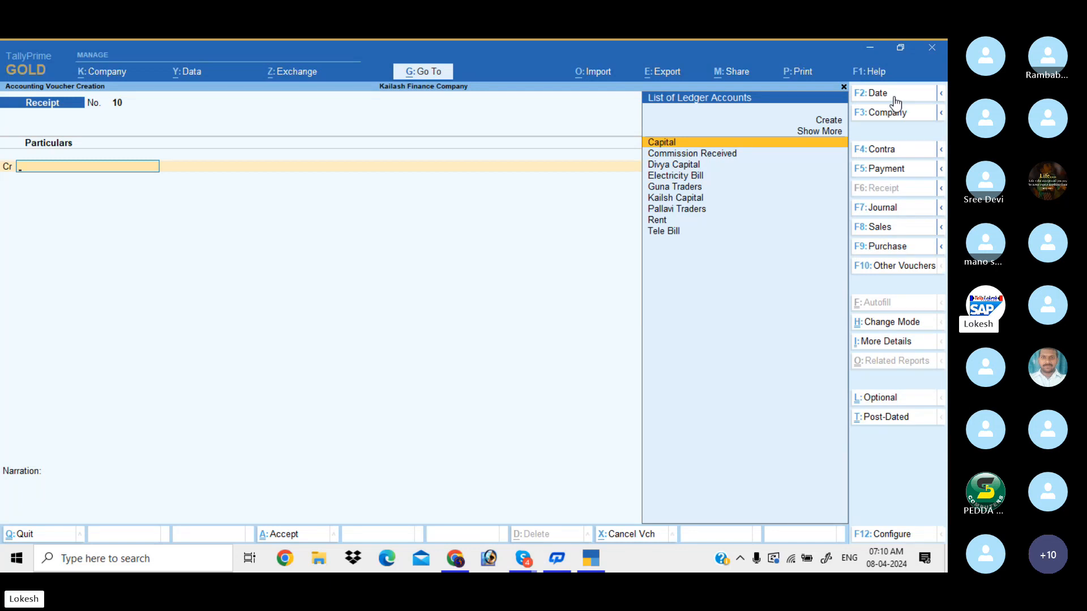
left_click(893, 95)
type("1")
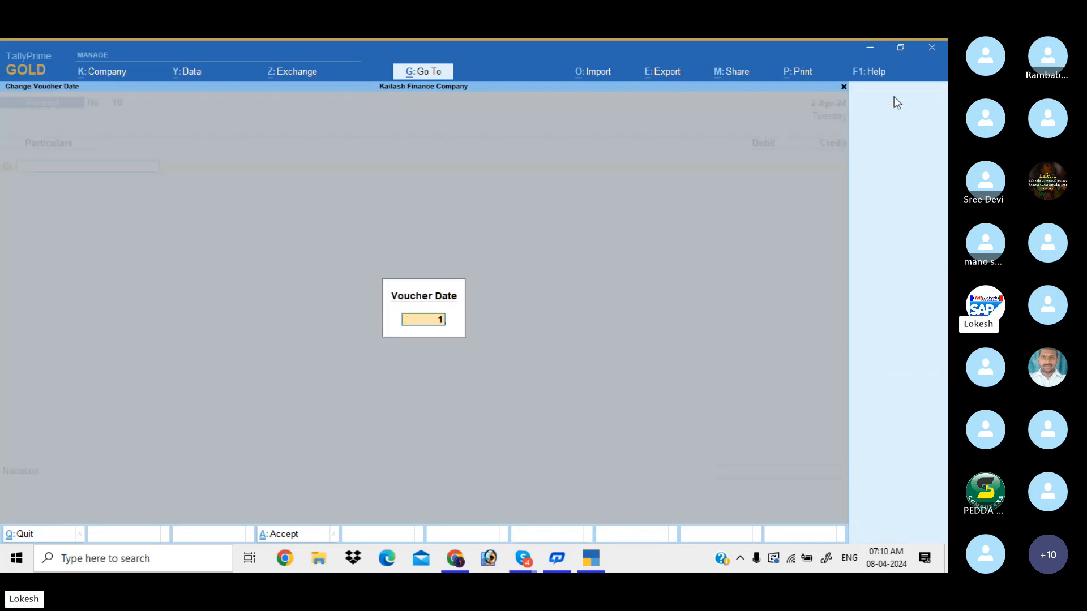
type("-4")
key("Return")
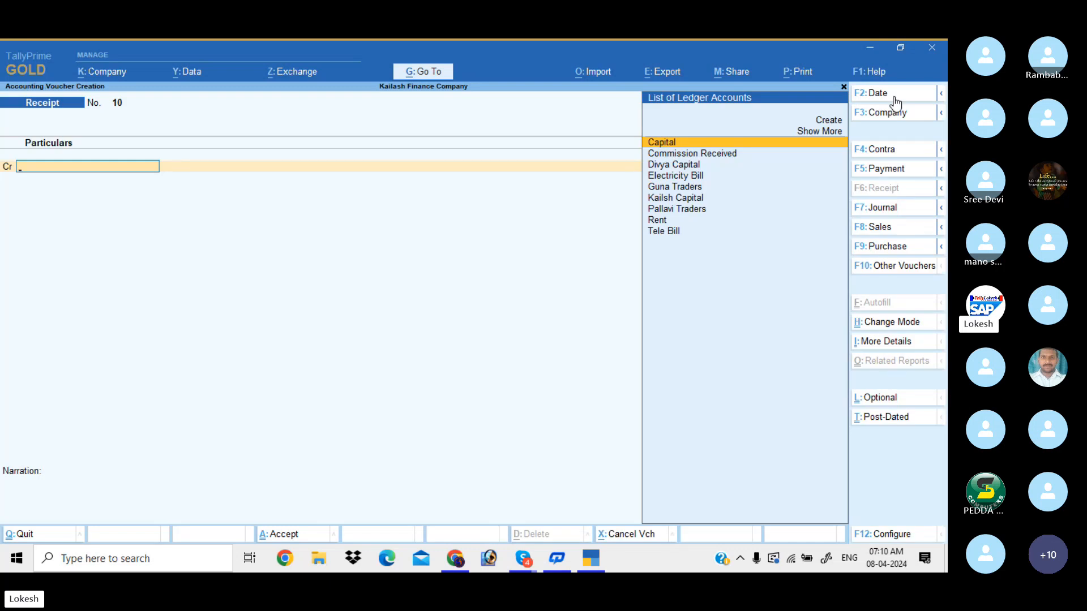
Step: Credit Pallavi Traders with 50,000 in the receipt voucher
type("pa")
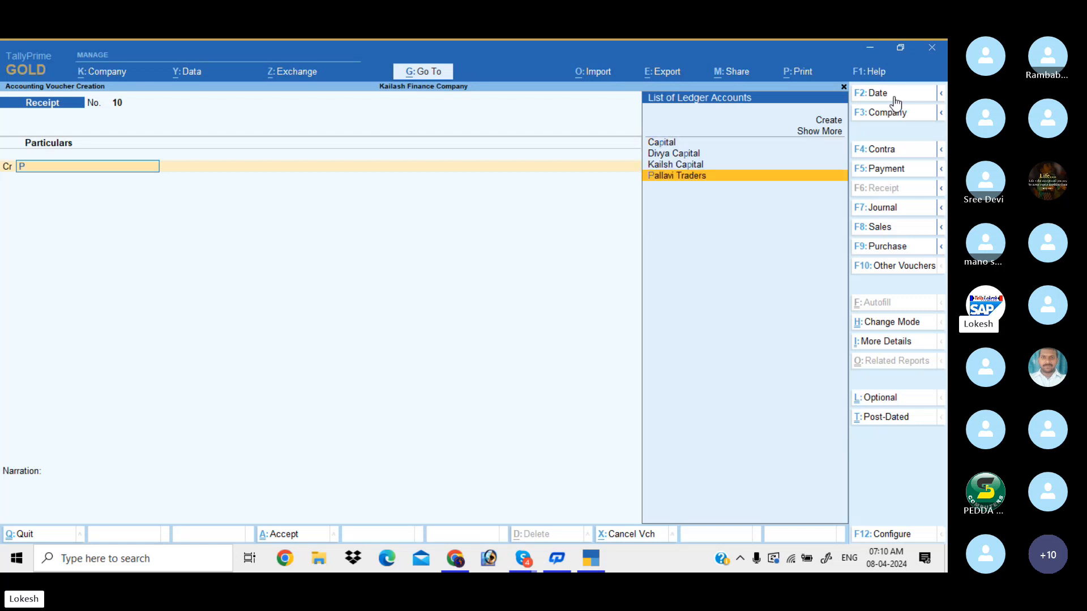
key("Return")
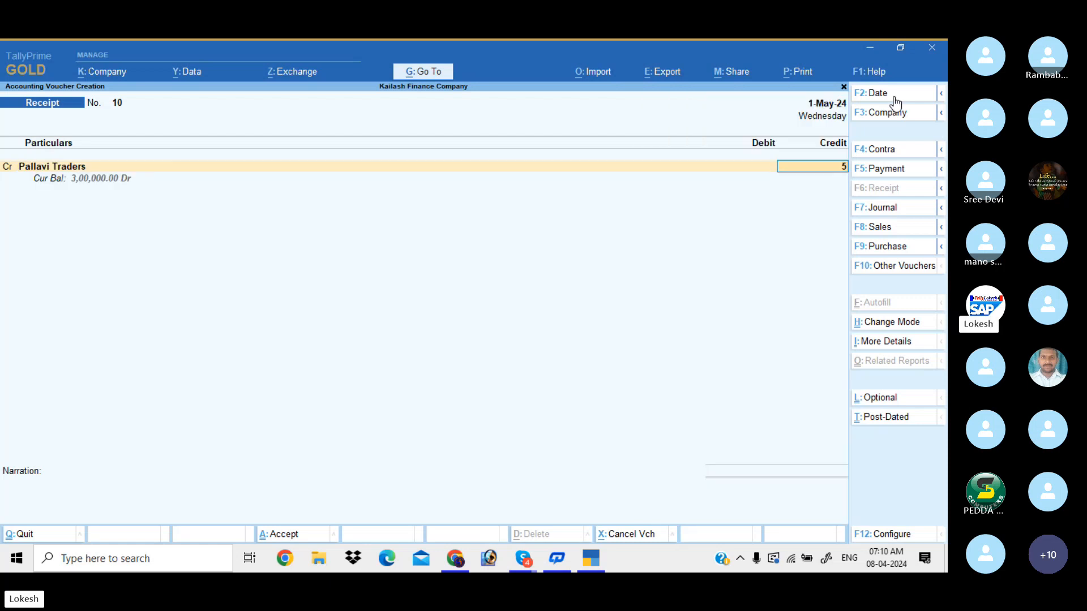
type("50000")
key("Return")
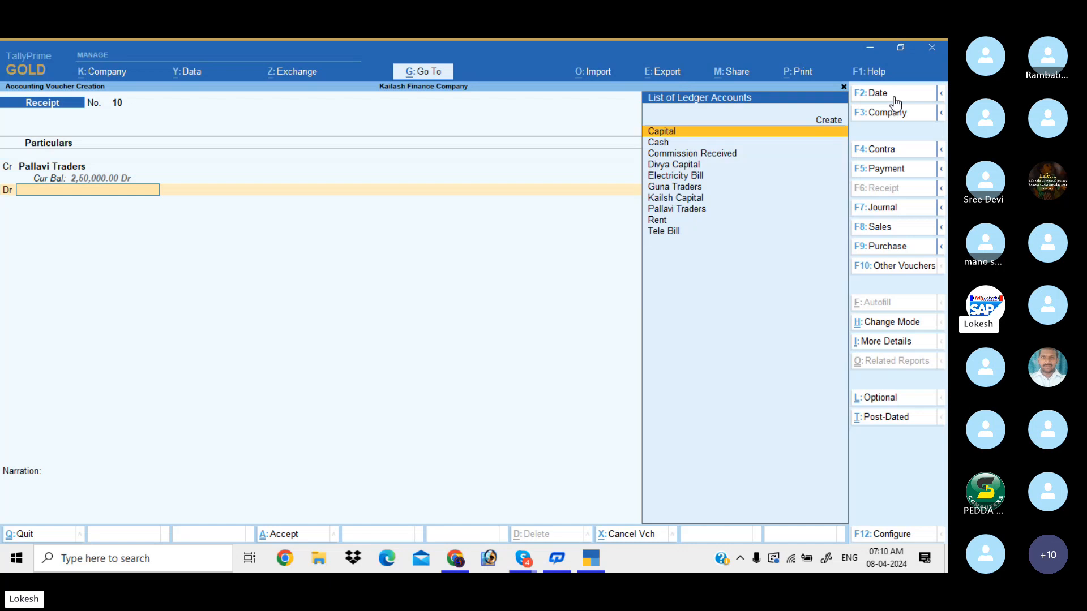
Step: Debit Cash for 50,000 against Pallavi Traders and save the receipt voucher without a narration
key("Down")
key("Return")
key("Return")
key("Return")
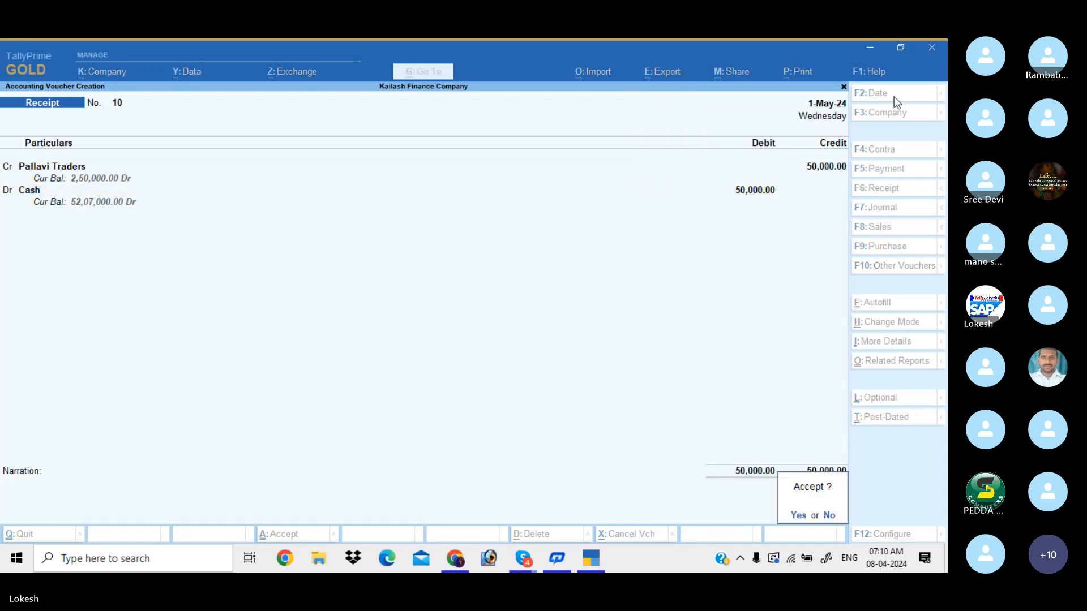
key("Return")
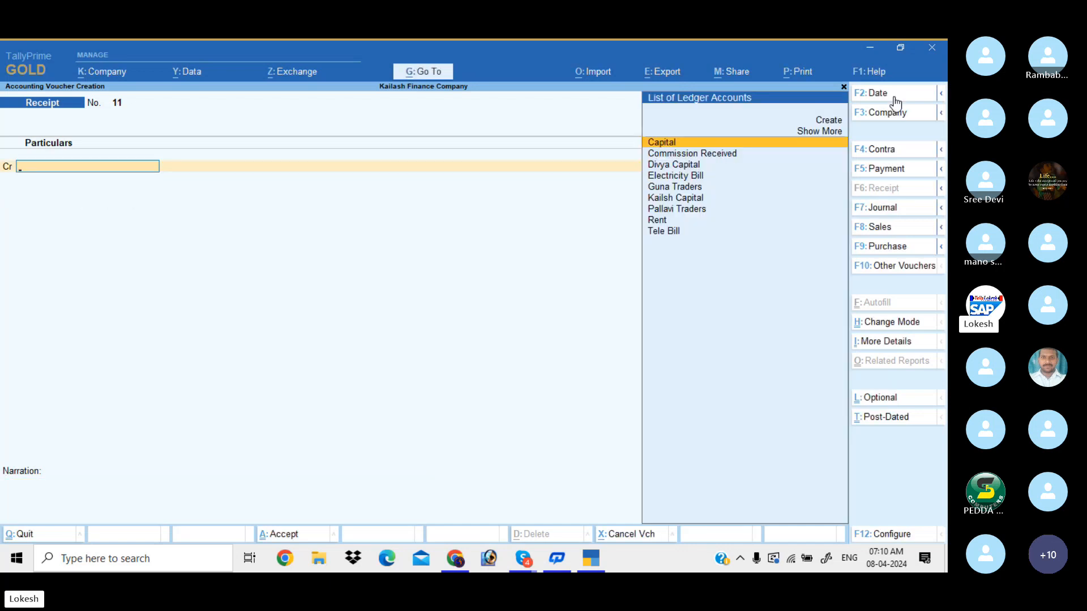
Step: Date the new receipt voucher 2-May-24 and credit Guna Traders with 30,000
left_click(894, 96)
type("2")
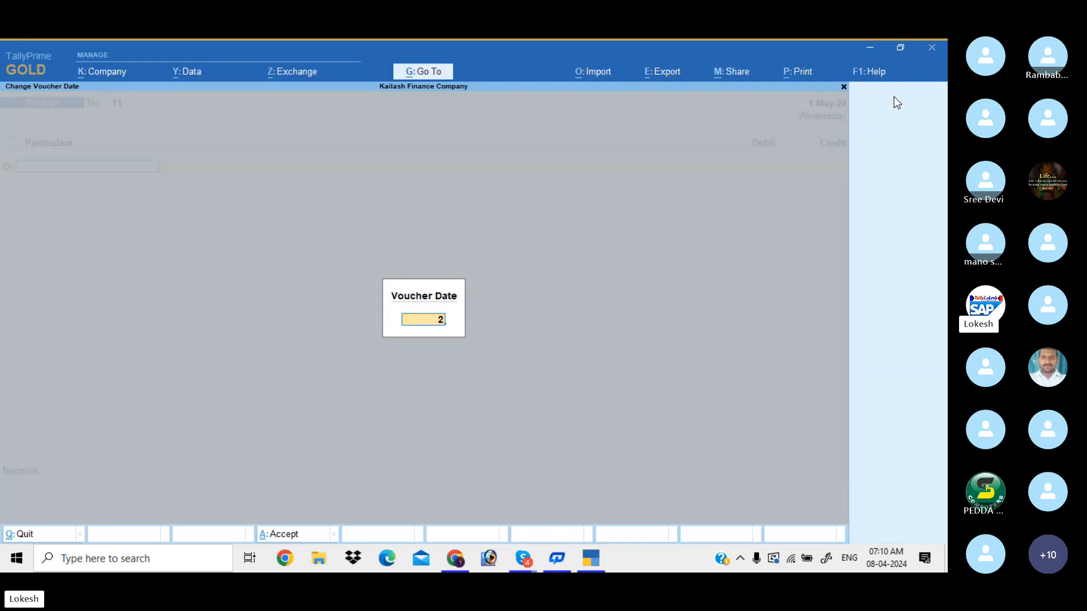
type("-5")
key("Return")
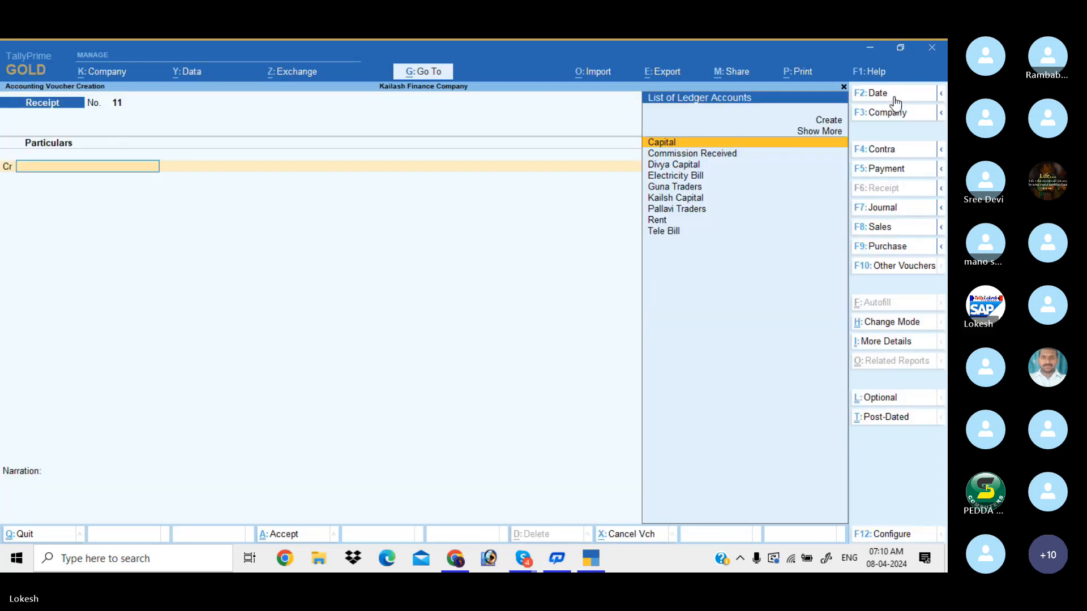
type("g")
key("Return")
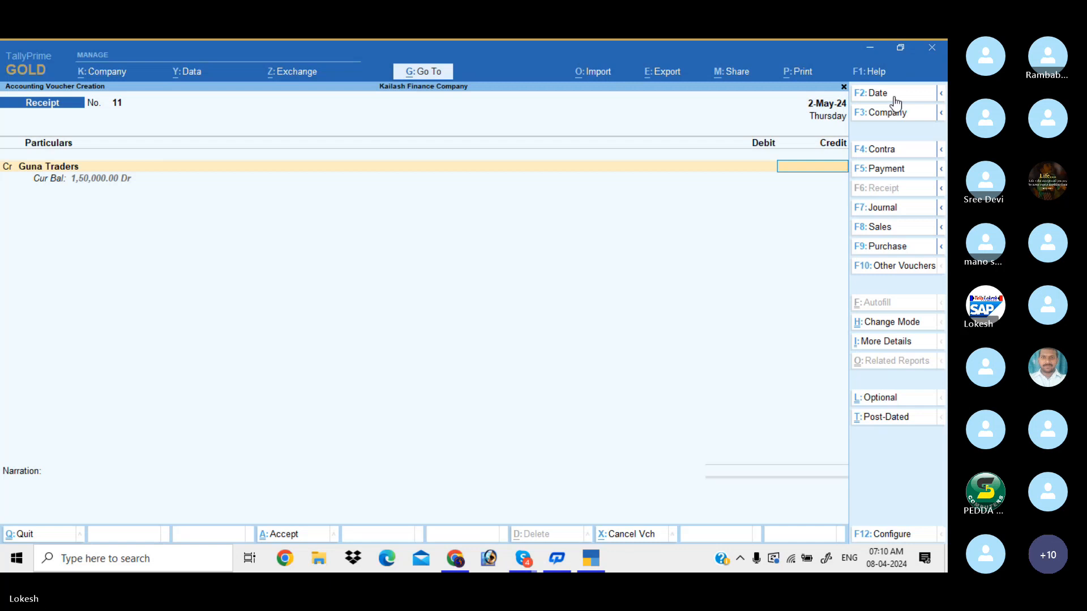
type("3000")
key("Return")
Step: Debit Cash for 30,000 against Guna Traders and save the receipt voucher without a narration
key("Down")
key("Return")
key("Return")
key("Return")
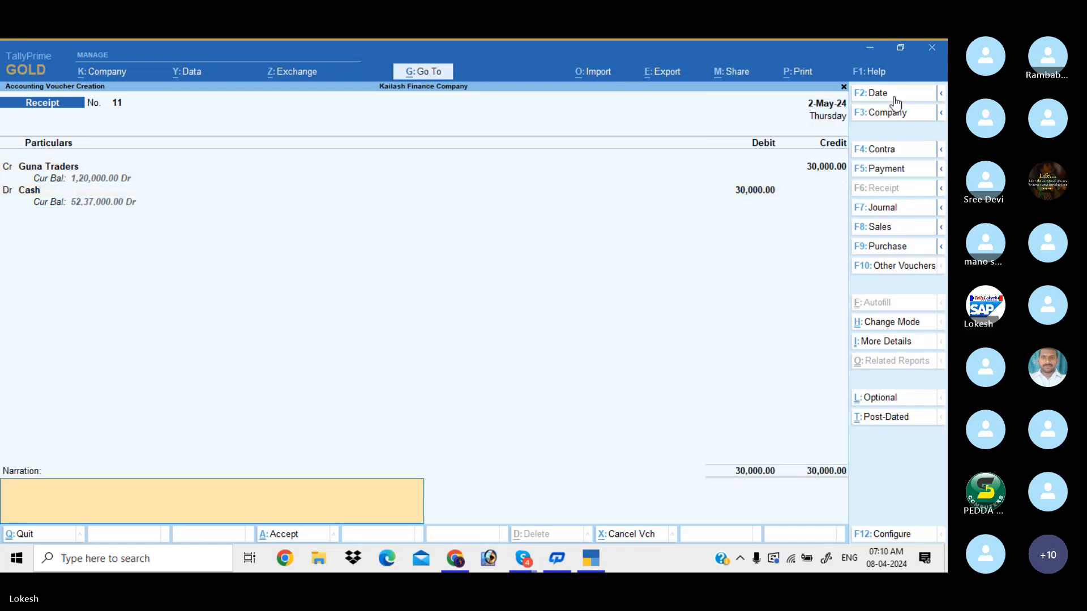
key("Return")
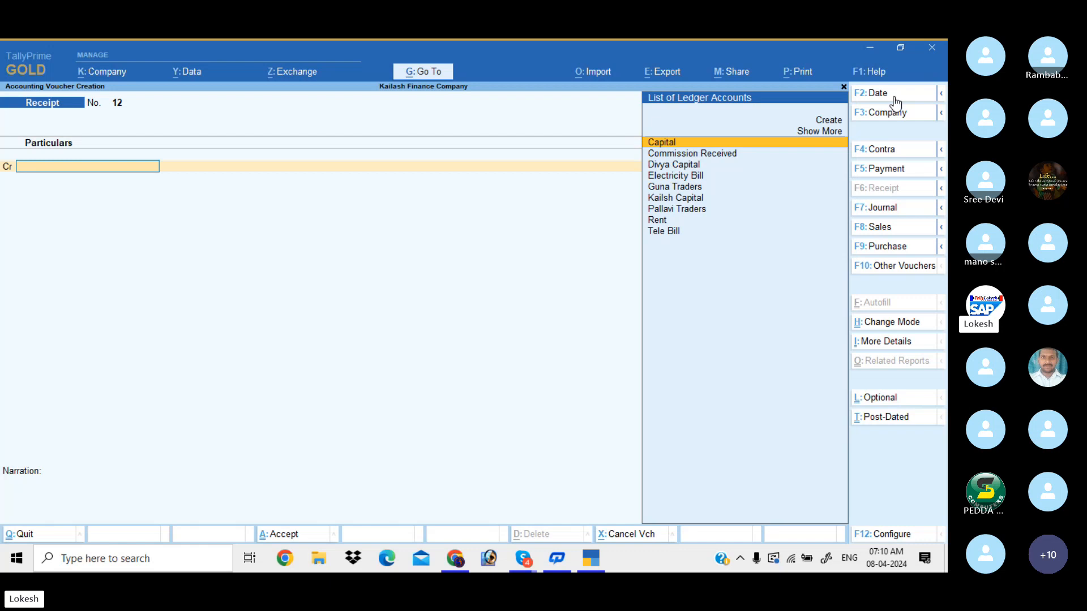
Step: Quit voucher entry and open the additional reports from the Gateway of Tally
key("Escape")
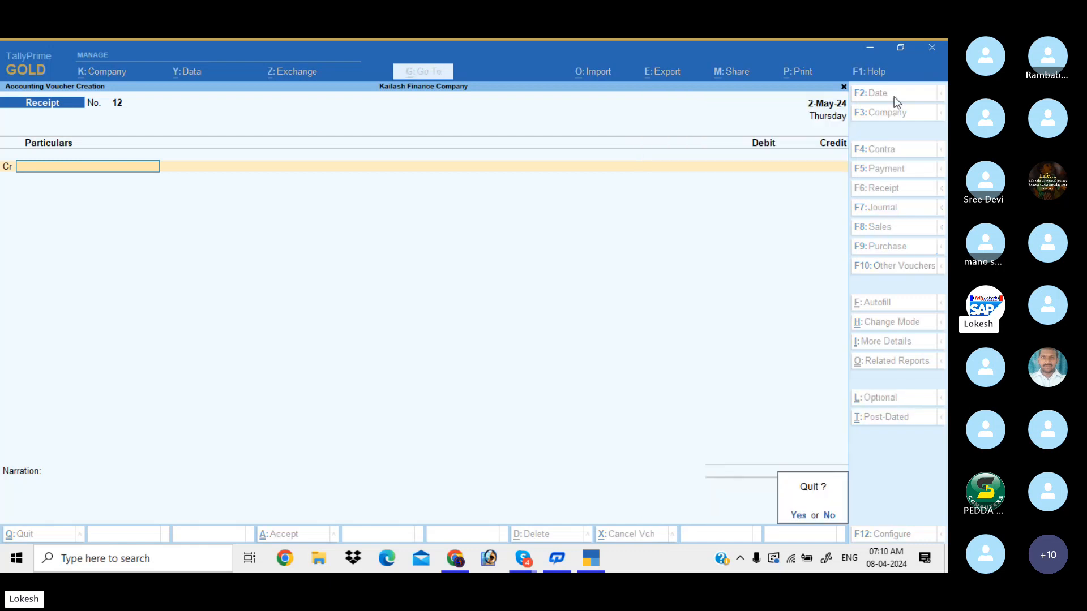
key("Return")
key("Down")
key("Down")
key("Down")
key("Down")
key("Down")
key("Down")
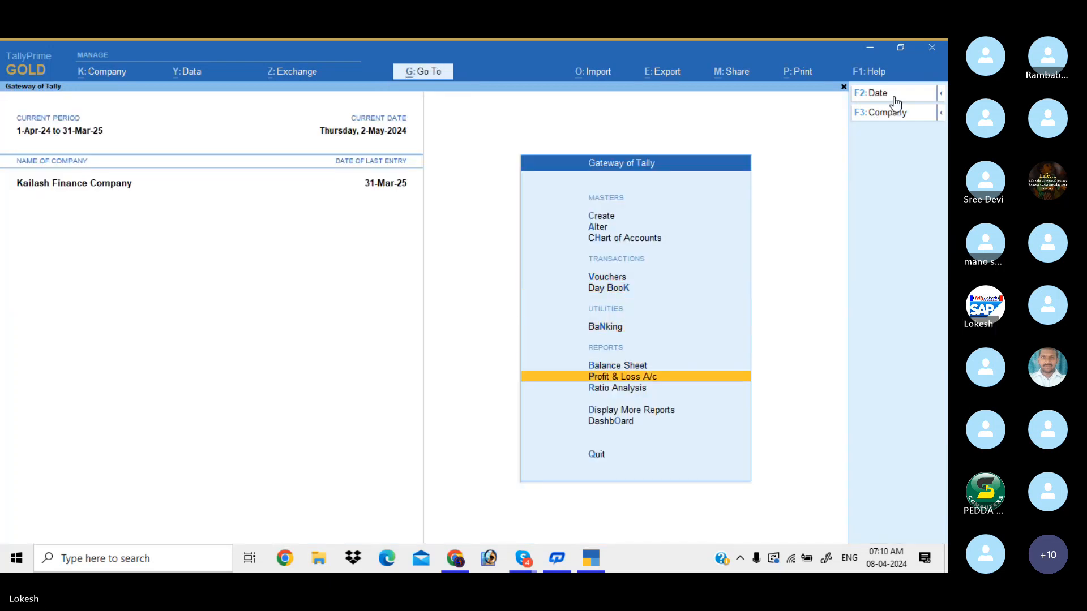
key("Return")
Step: Open the Interest Receivable report from the interest calculations in Statements of Accounts
key("Down")
key("Down")
key("Down")
key("Down")
key("Down")
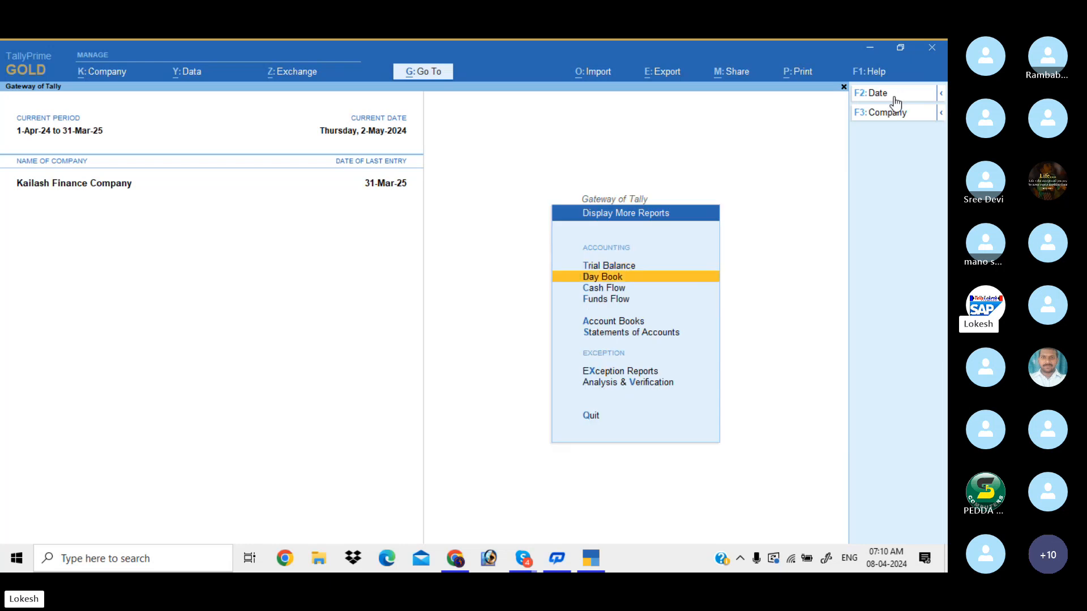
key("Return")
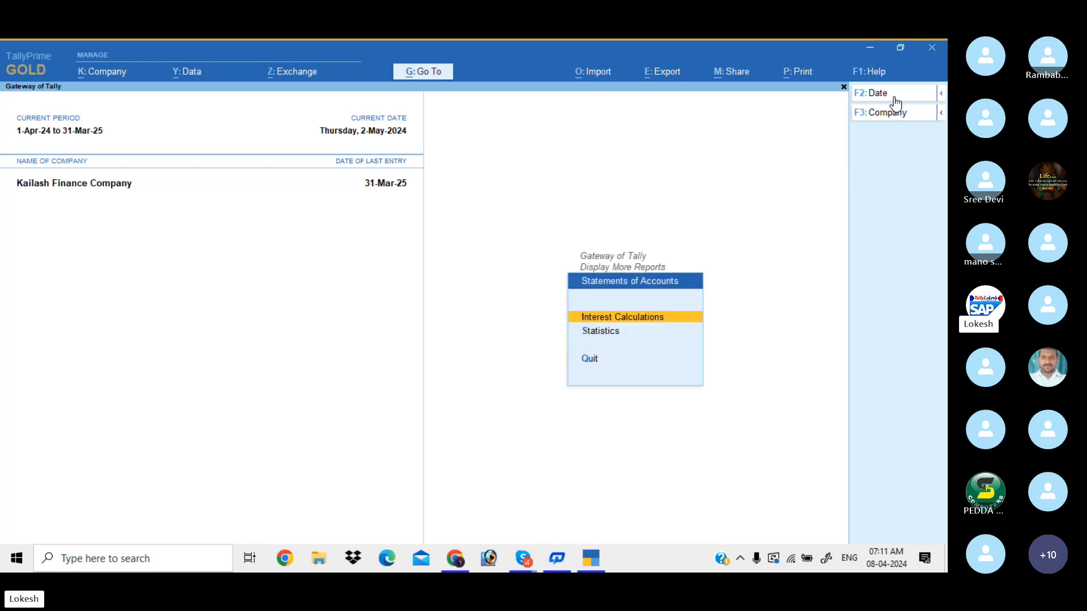
key("Return")
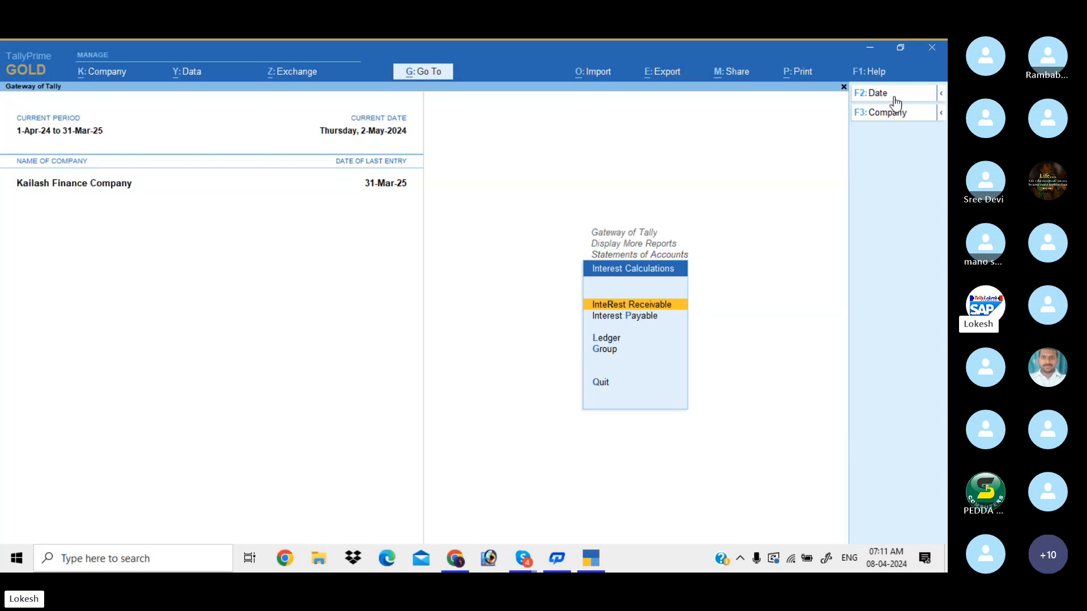
key("Return")
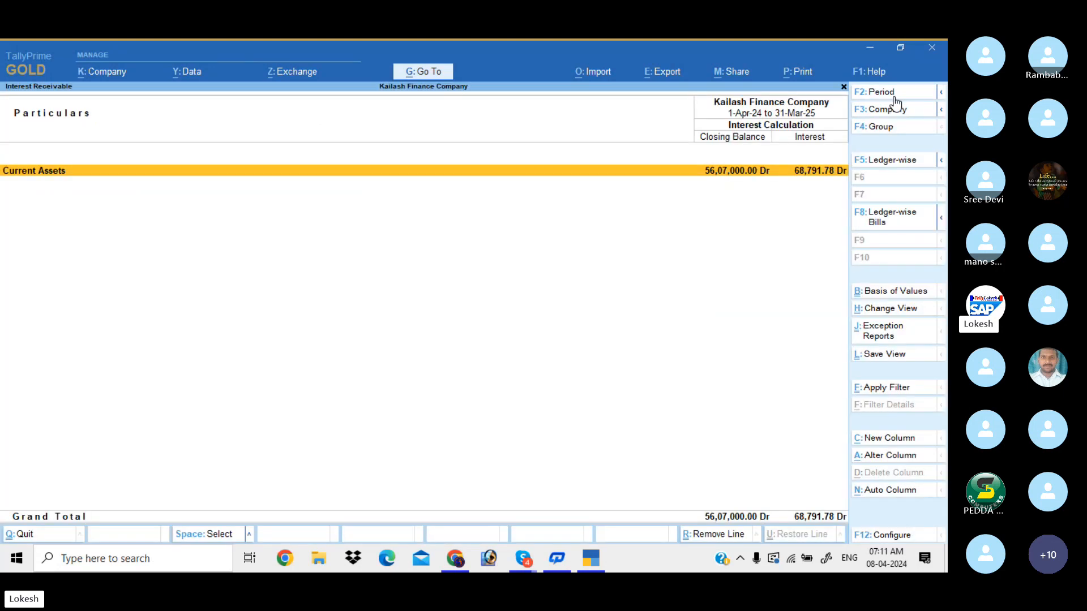
Step: Examine the interest of Guna Traders and Pallavi Traders under Current Assets, Loans & Advances, and return to the Gateway of Tally
key("Return")
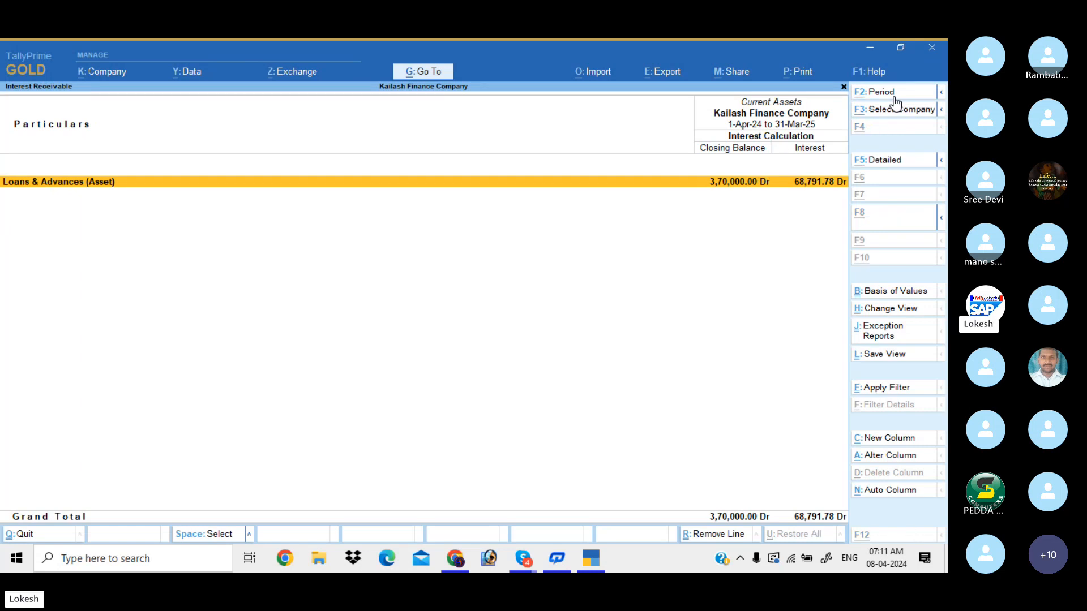
key("Down")
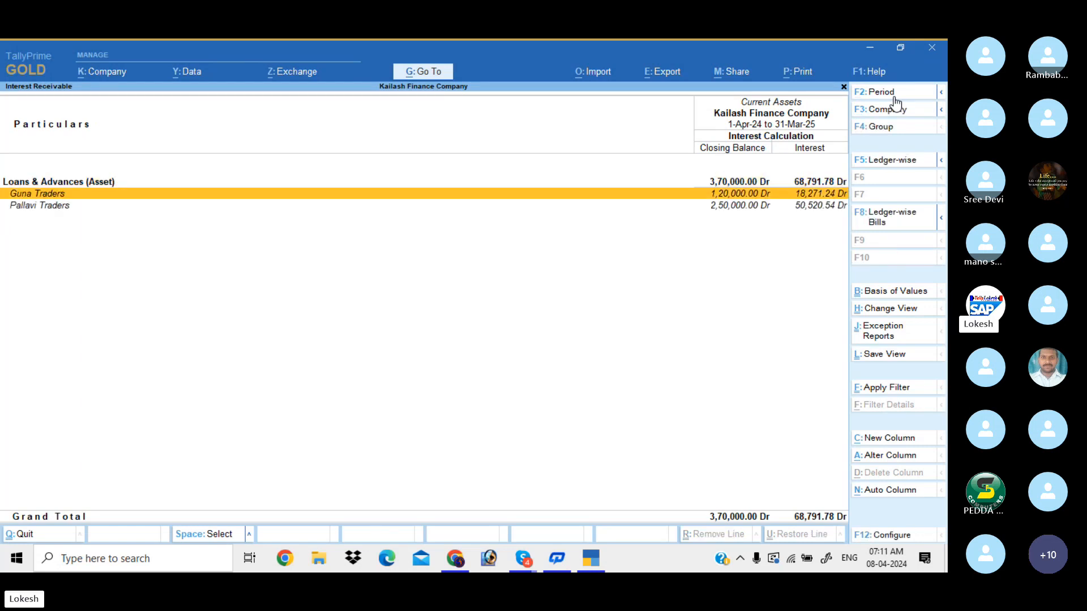
key("Down")
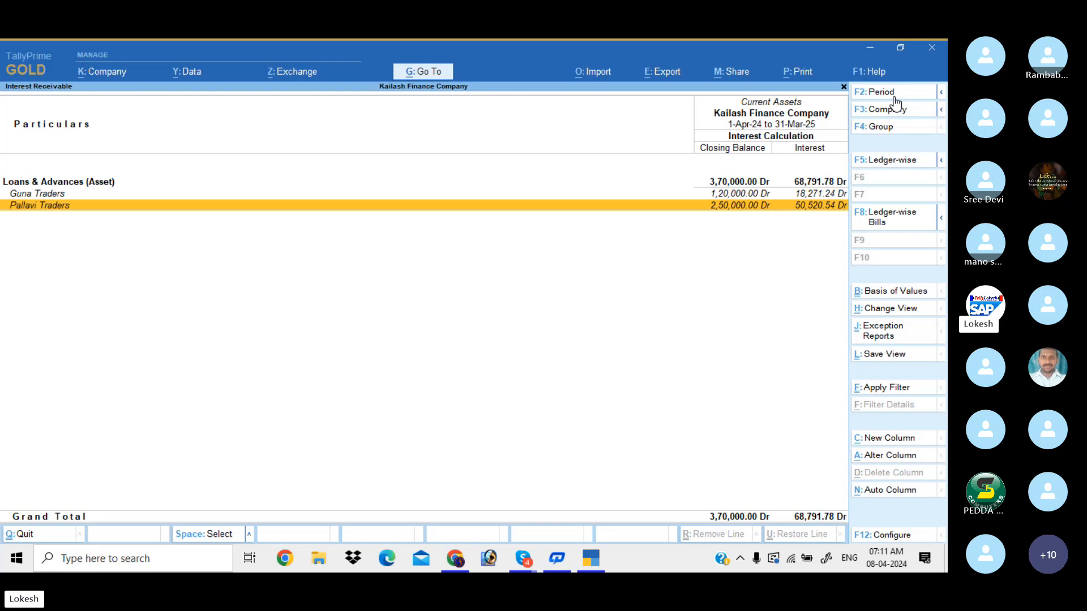
key("Up")
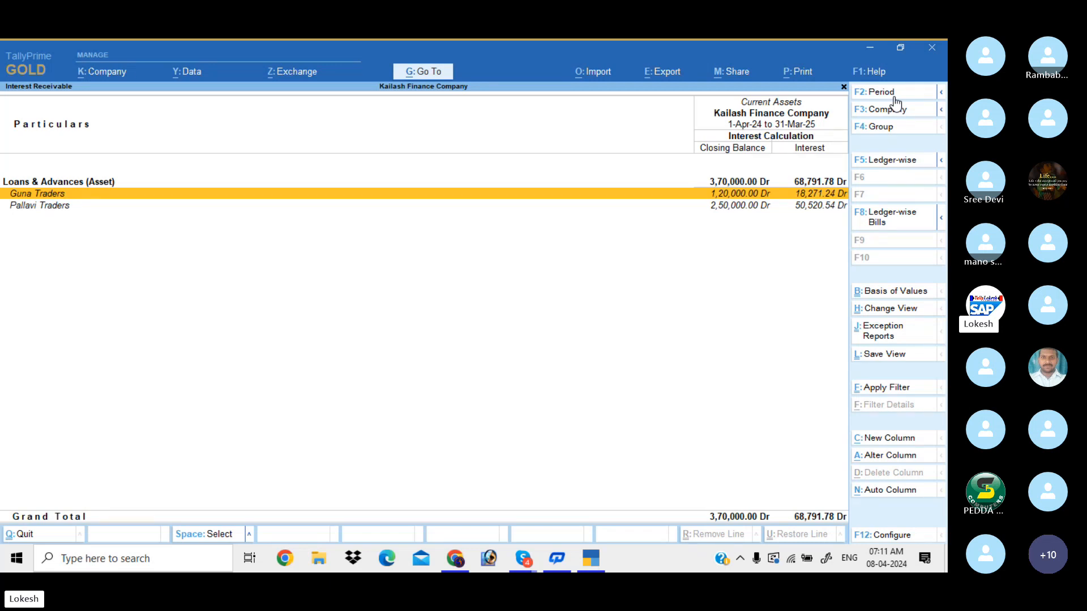
key("Escape")
key("Escape")
key("Escape")
key("Escape")
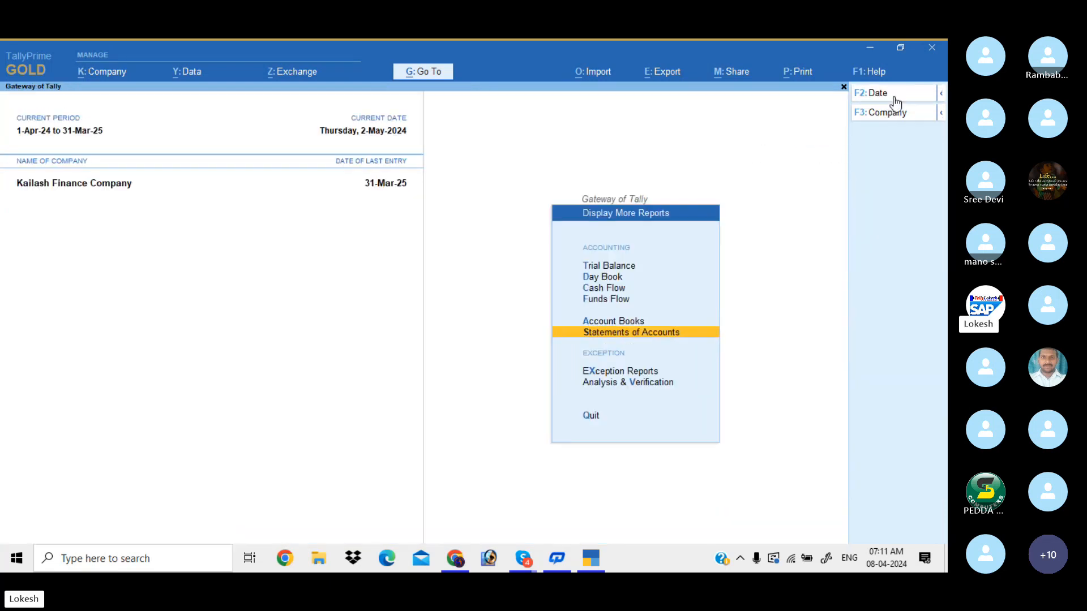
key("Escape")
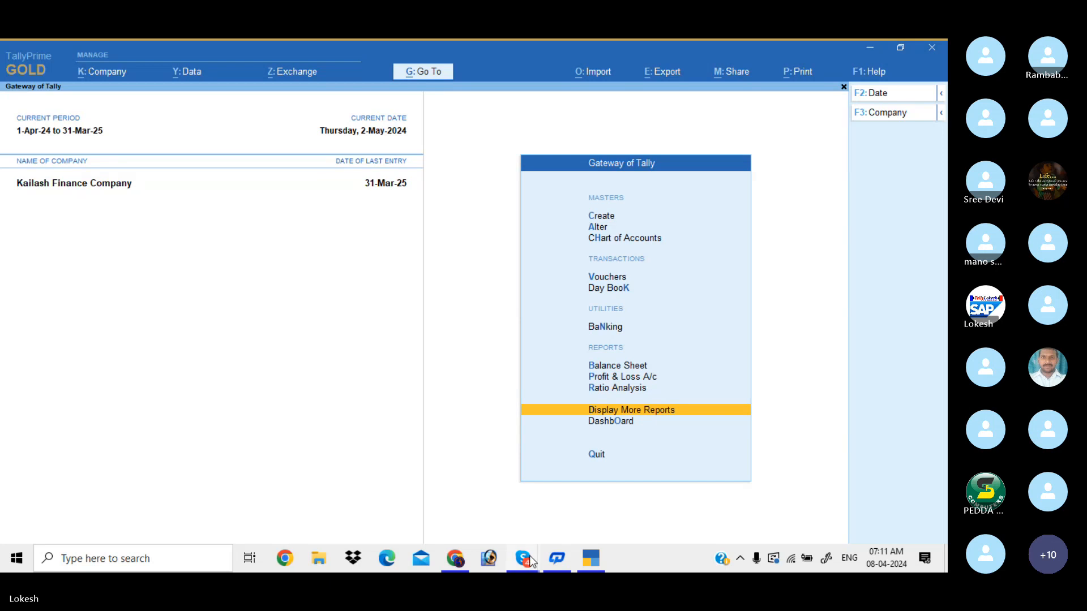
Step: Switch to the Skype group call window and dismiss the recording notice
mouse_move(530, 561)
left_click(518, 505)
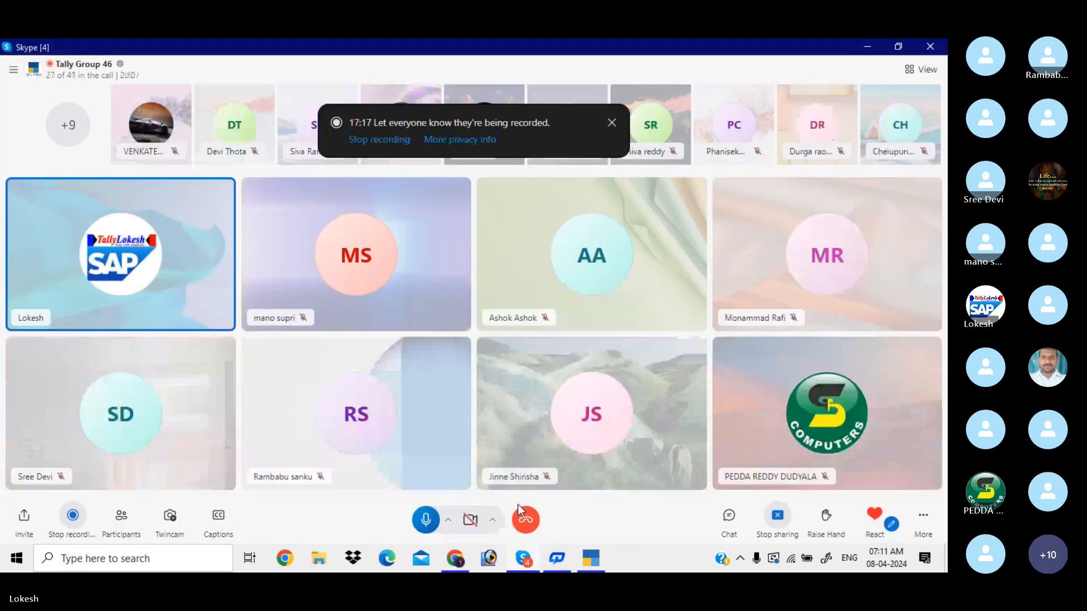
left_click(612, 124)
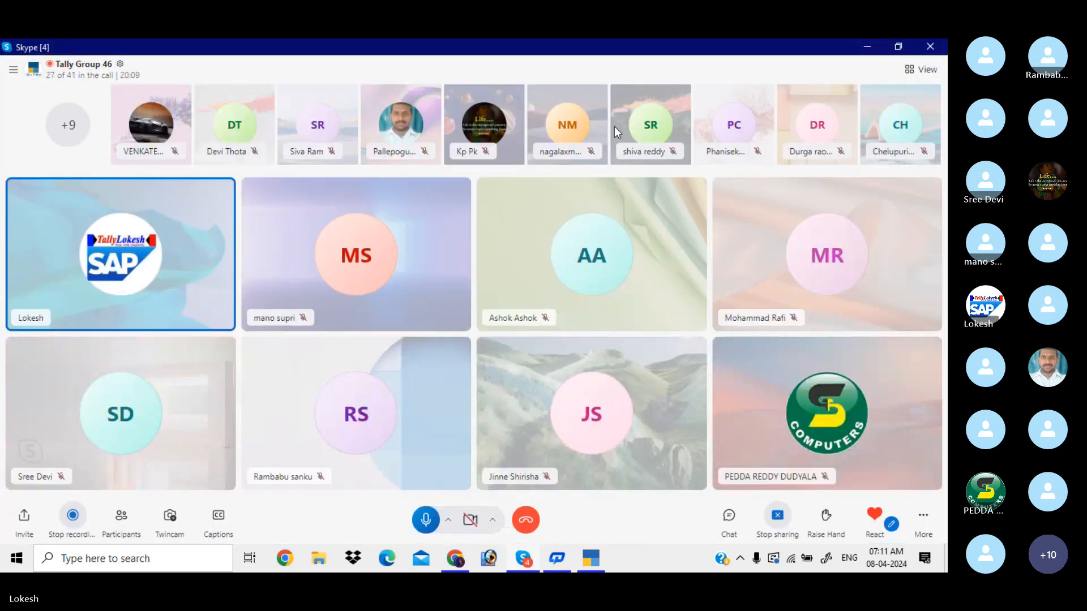